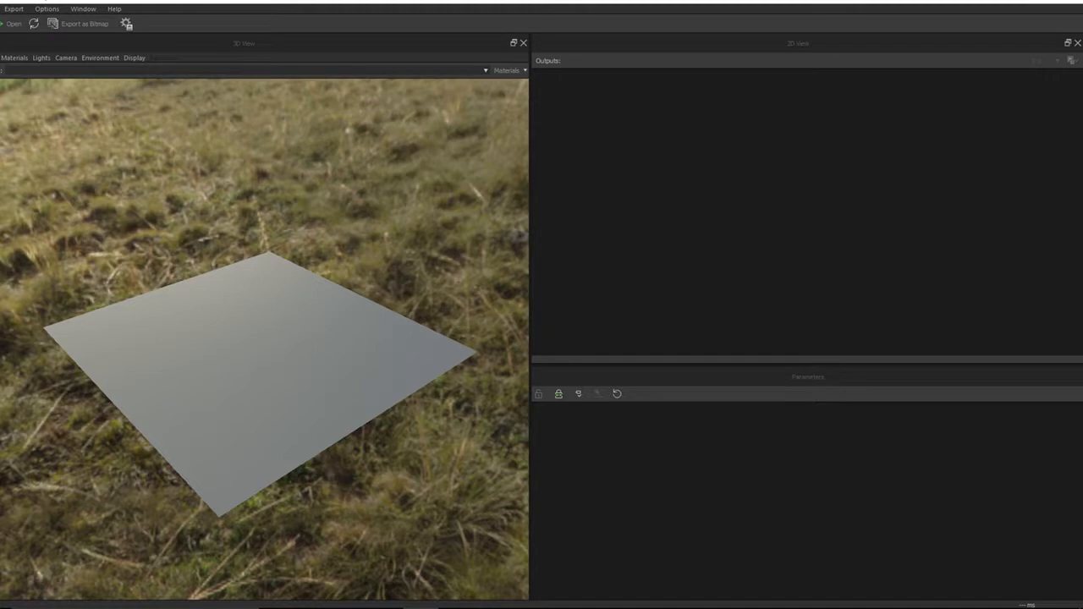
# Open the recently used SE_lava.sbsar file
pyautogui.click(3, 9)
pyautogui.moveTo(31, 37)
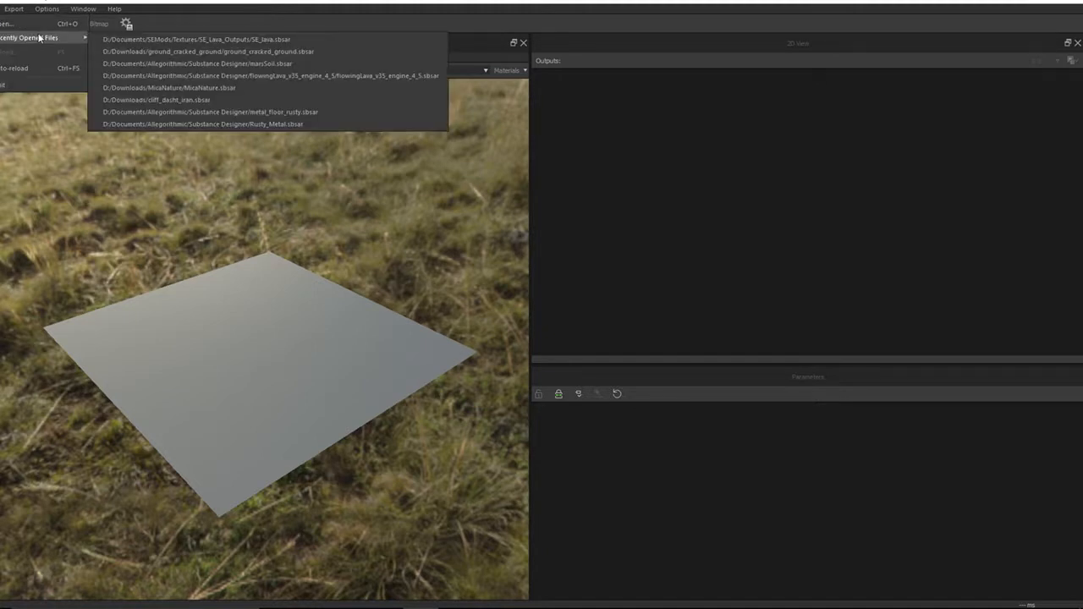
pyautogui.click(193, 41)
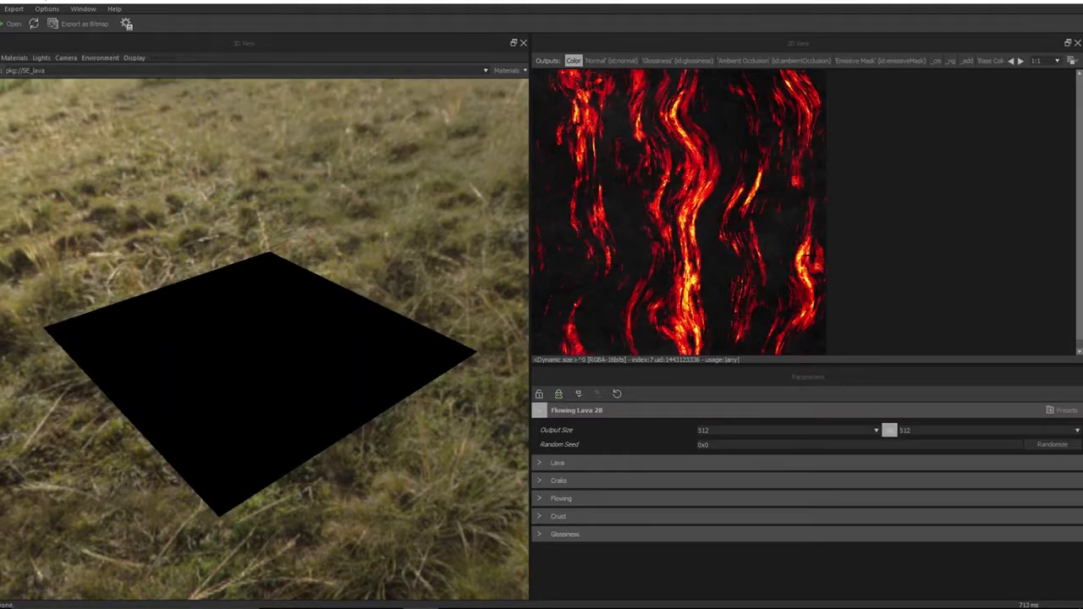
# Examine the lava material on the plane in the 3D view from several angles and distances
pyautogui.moveTo(281, 378); pyautogui.dragTo(285, 436)
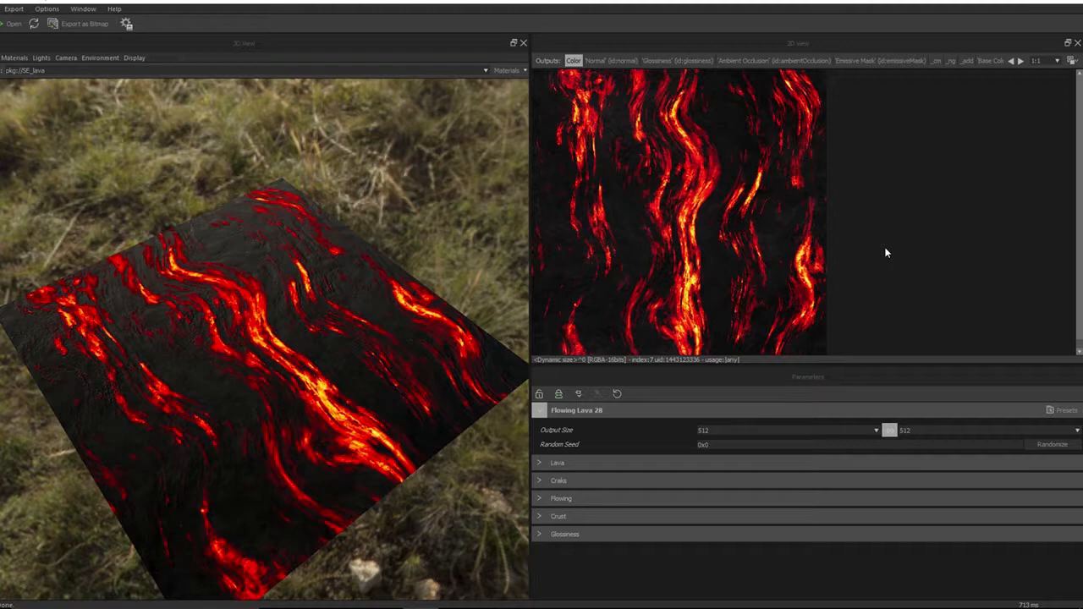
pyautogui.moveTo(308, 386)
pyautogui.mouseDown()
pyautogui.moveTo(310, 347)
pyautogui.moveTo(306, 381)
pyautogui.mouseUp()
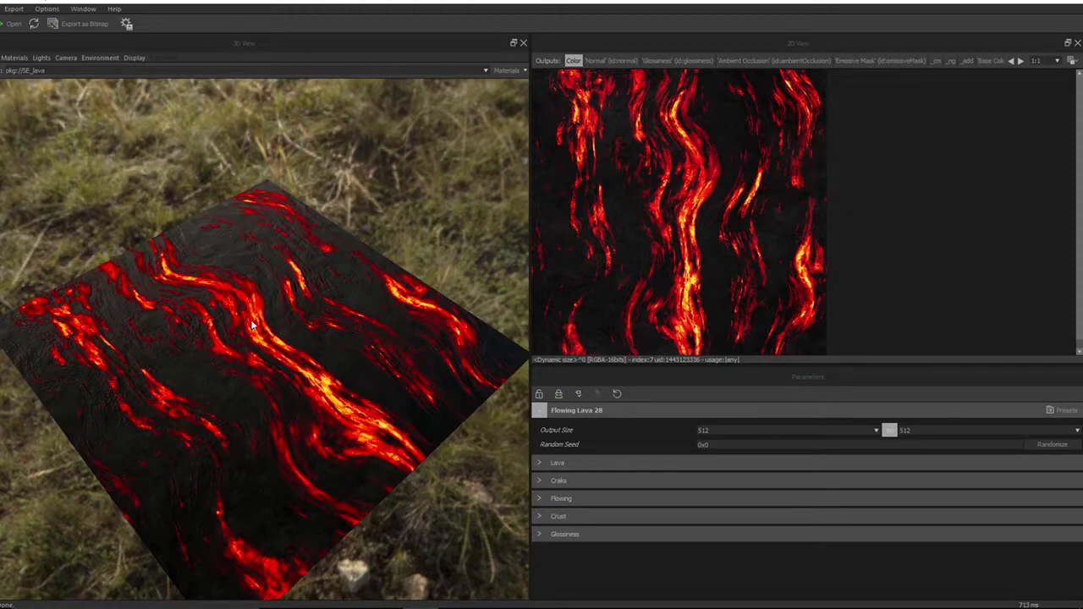
pyautogui.moveTo(306, 363)
pyautogui.mouseDown()
pyautogui.moveTo(302, 314)
pyautogui.moveTo(311, 378)
pyautogui.moveTo(305, 358)
pyautogui.moveTo(304, 368)
pyautogui.mouseUp()
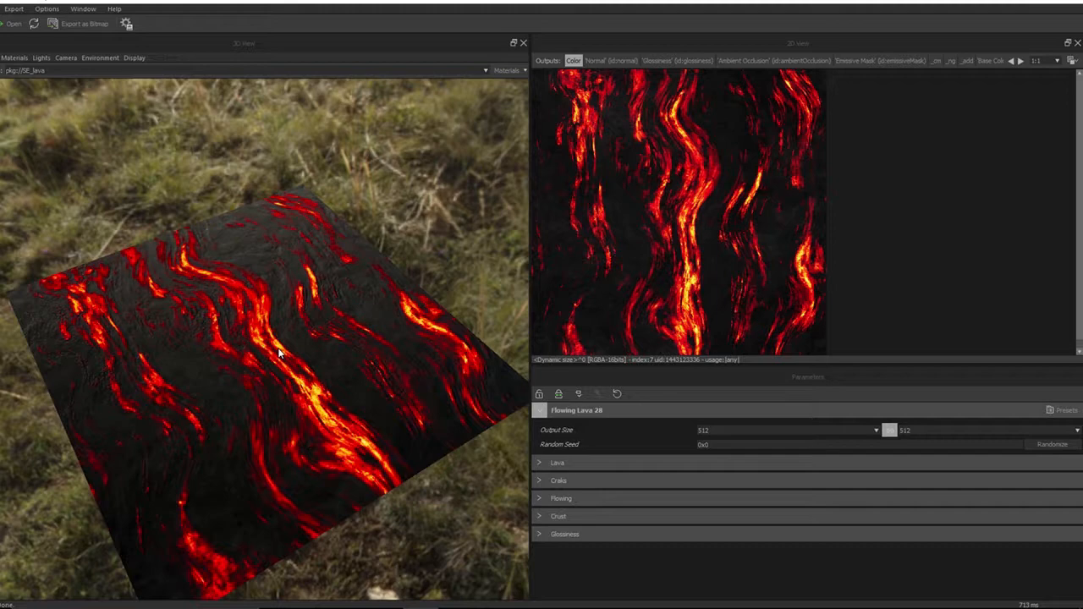
pyautogui.moveTo(285, 341); pyautogui.dragTo(283, 328)
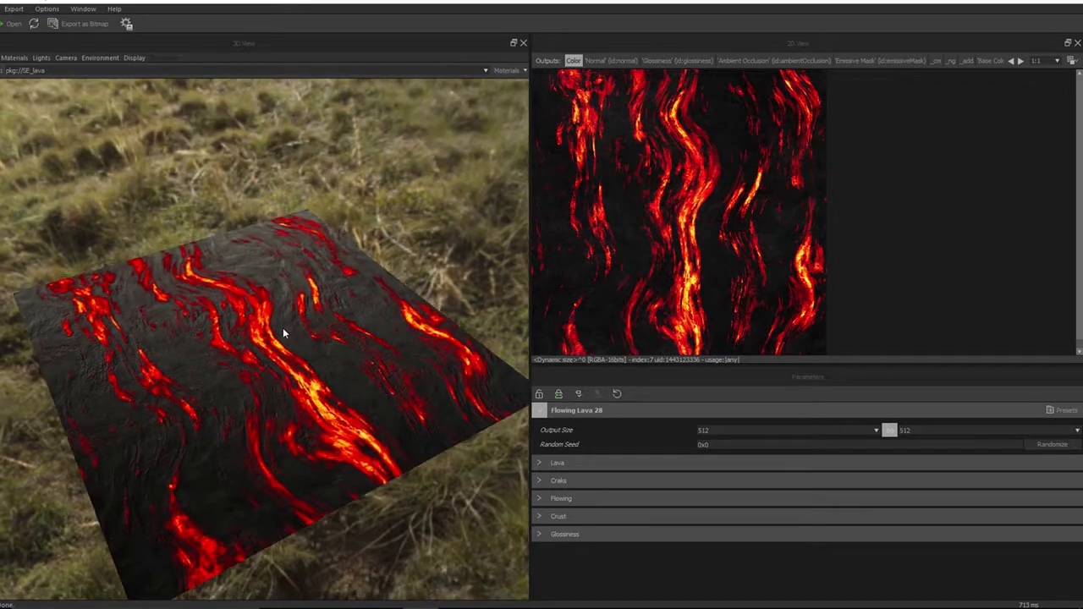
pyautogui.scroll(3, 280, 376)
pyautogui.scroll(5, 280, 379)
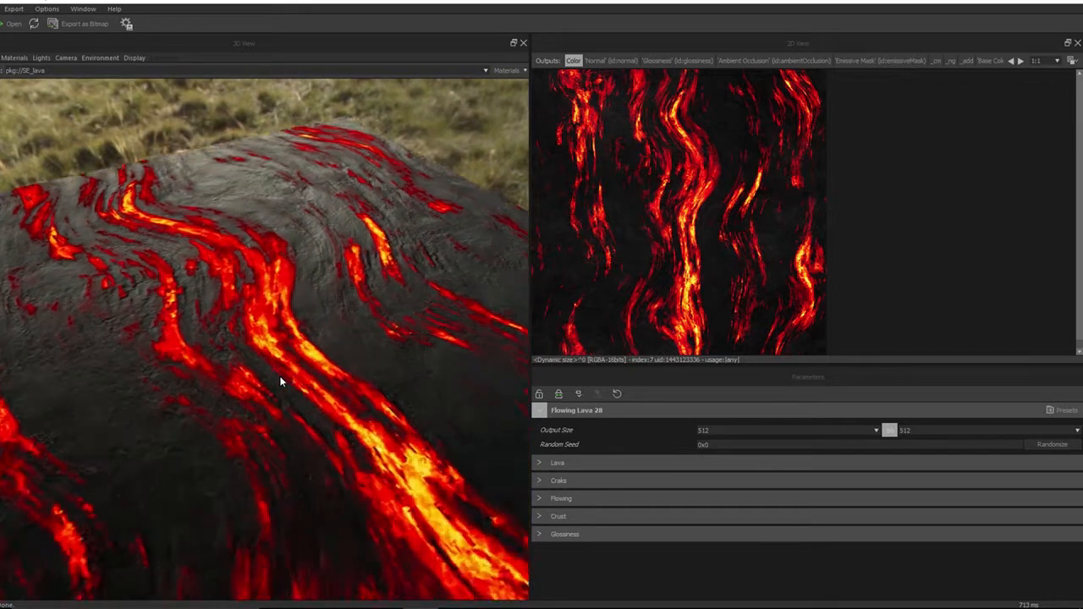
pyautogui.moveTo(287, 368)
pyautogui.mouseDown()
pyautogui.moveTo(292, 347)
pyautogui.moveTo(252, 351)
pyautogui.moveTo(289, 384)
pyautogui.mouseUp()
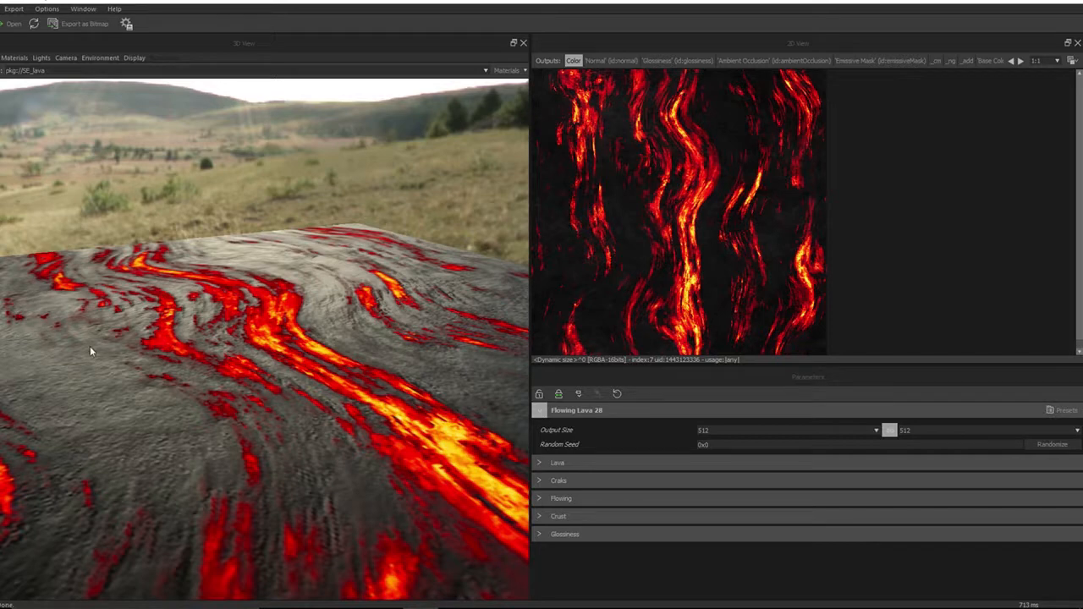
pyautogui.moveTo(90, 350); pyautogui.dragTo(104, 504)
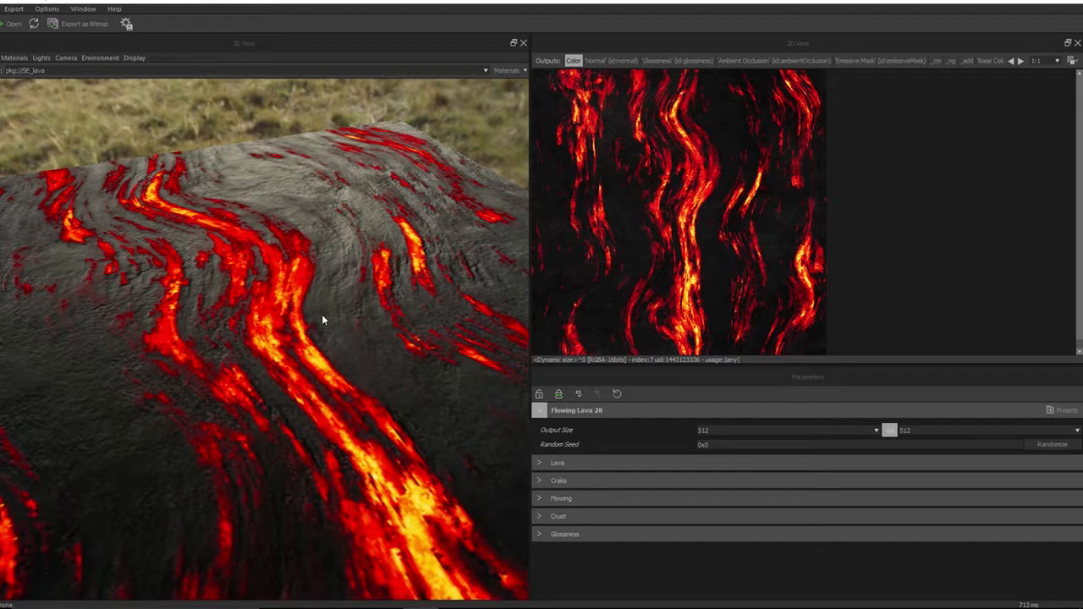
# Set the material's output size to 1024 while previewing the Normal output at 400%
pyautogui.click(622, 61)
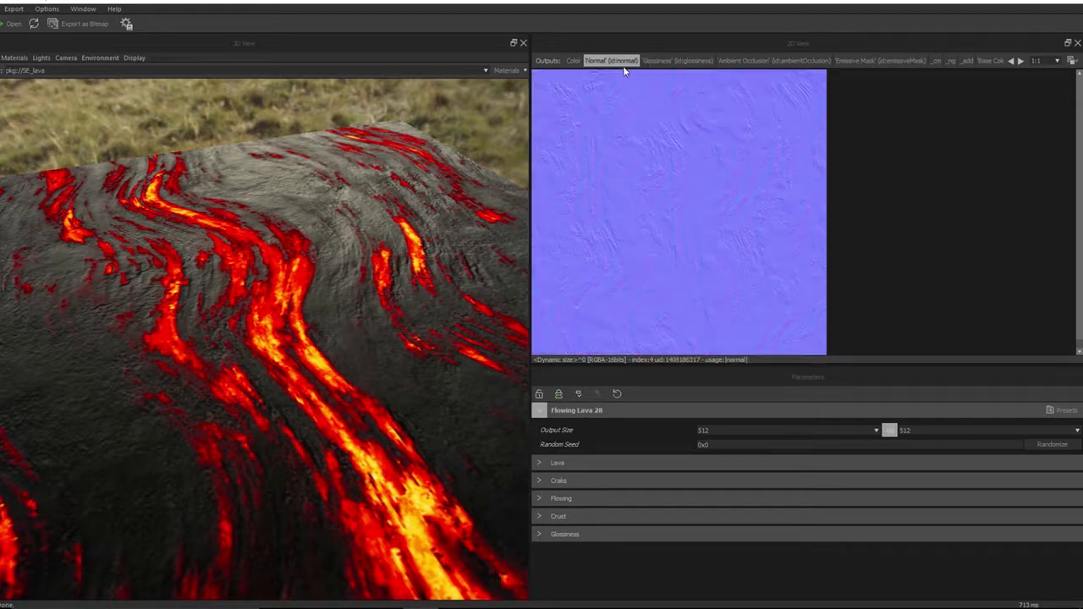
pyautogui.click(1056, 62)
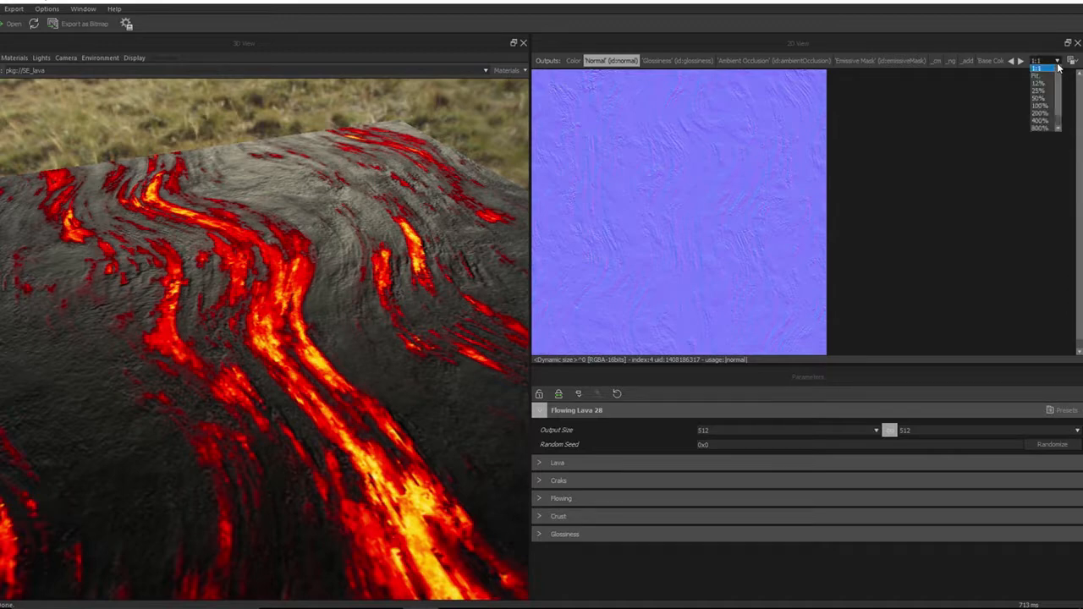
pyautogui.click(1044, 120)
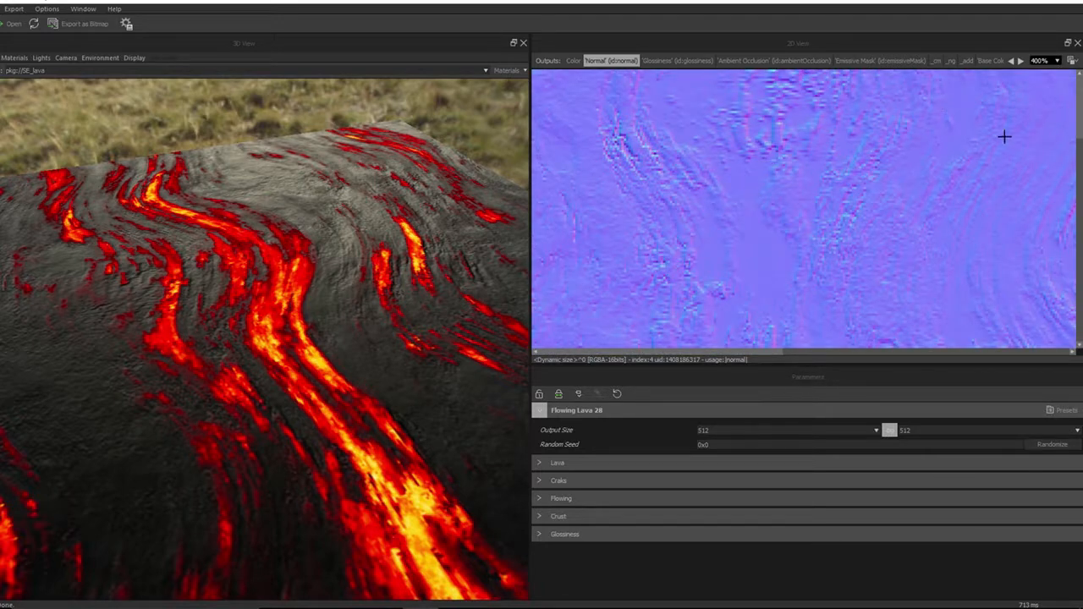
pyautogui.click(766, 431)
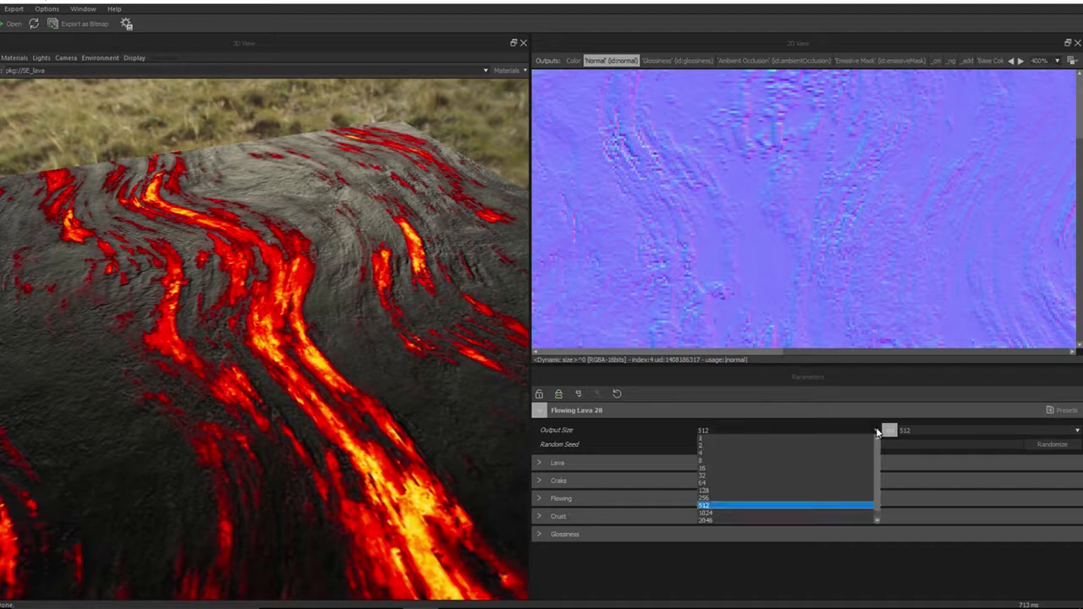
pyautogui.click(761, 514)
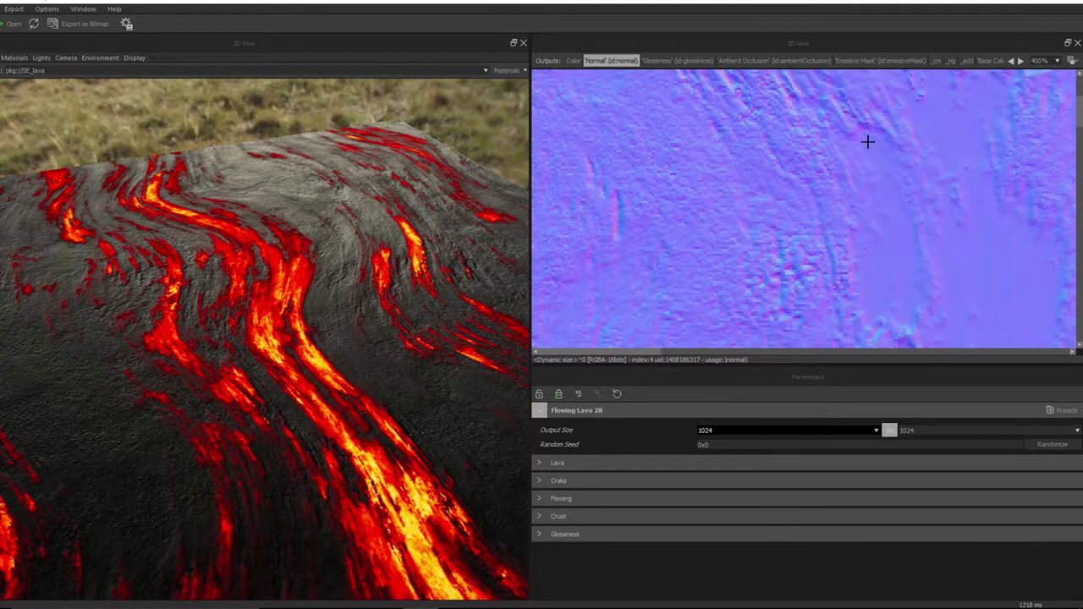
# Open the default material's display settings and turn DirectX Normal off
pyautogui.click(1056, 57)
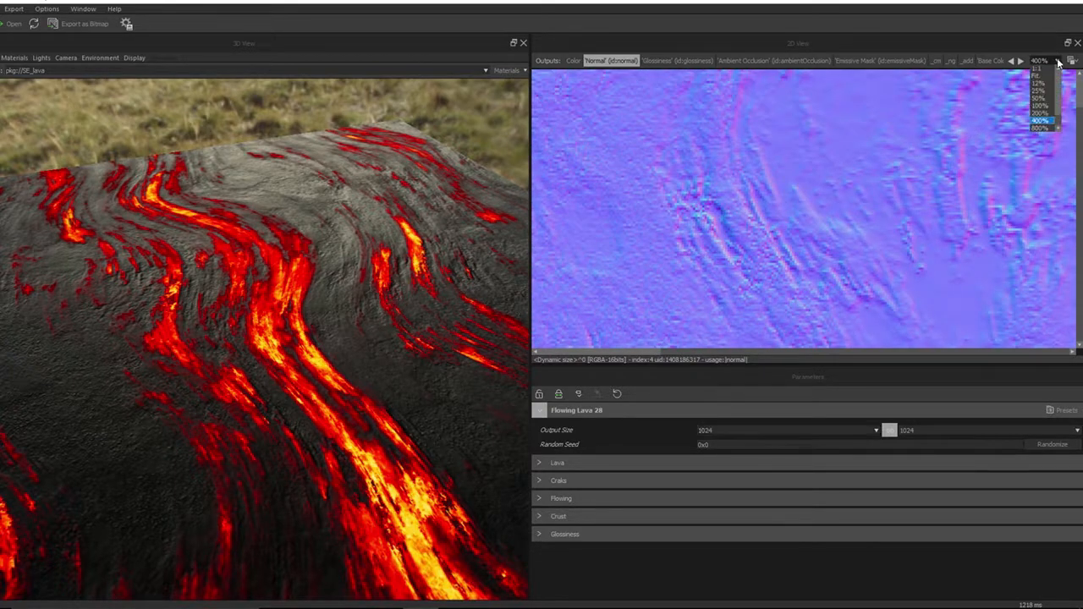
pyautogui.click(1043, 119)
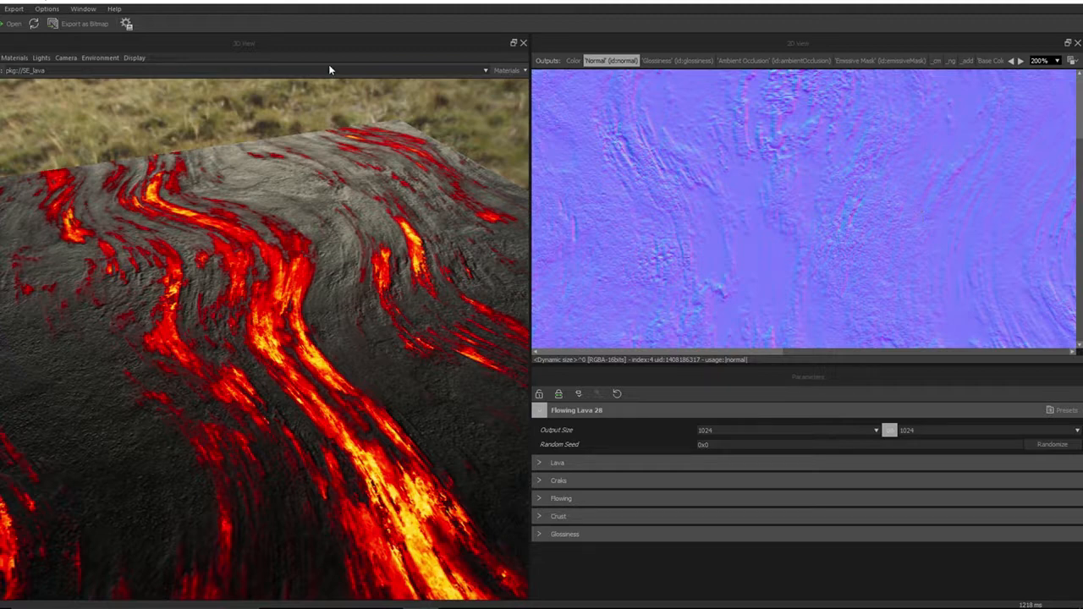
pyautogui.click(10, 61)
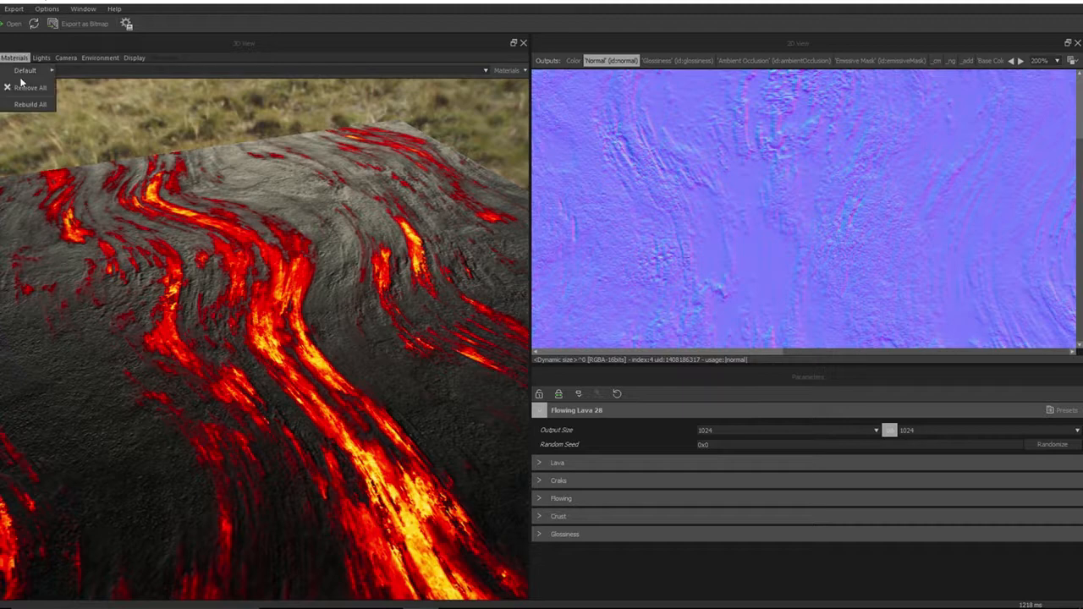
pyautogui.moveTo(23, 74)
pyautogui.click(75, 74)
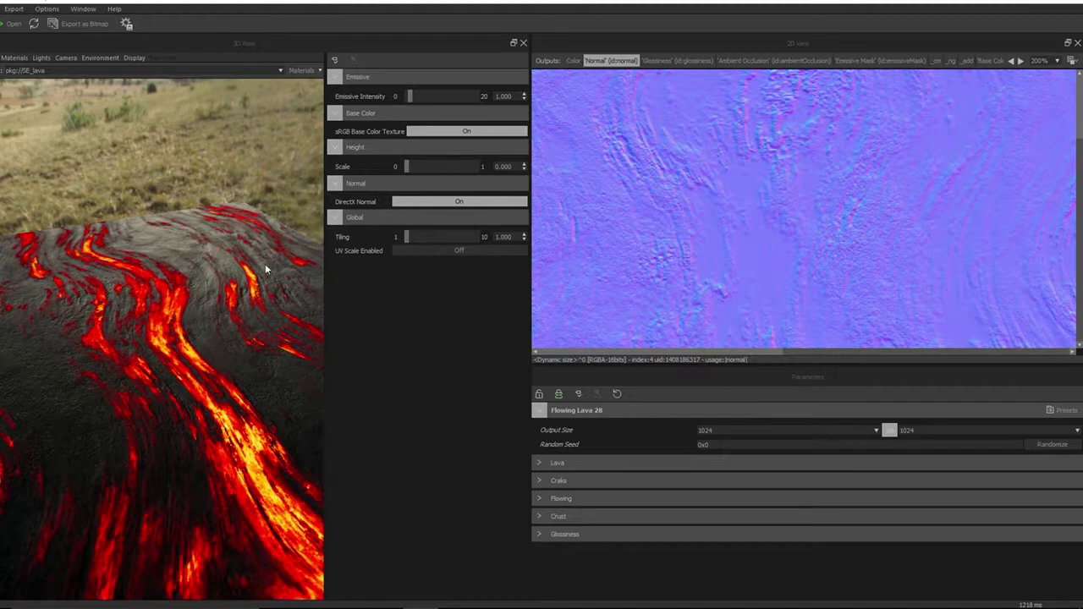
pyautogui.click(451, 203)
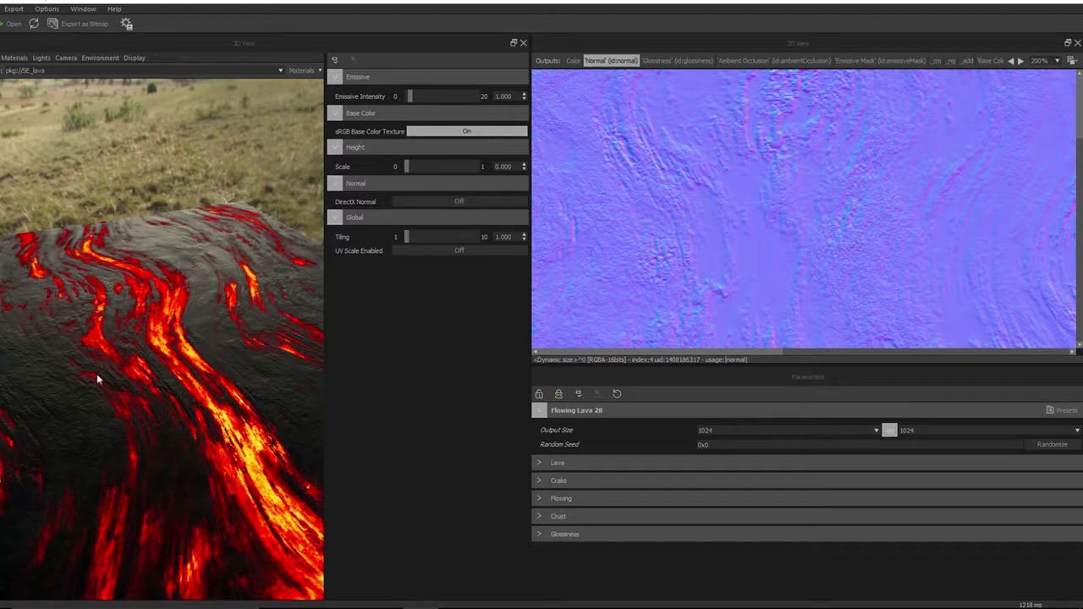
# Adjust the emissive intensity with its slider and reset it to 1
pyautogui.moveTo(113, 375)
pyautogui.mouseDown()
pyautogui.moveTo(116, 343)
pyautogui.moveTo(129, 361)
pyautogui.mouseUp()
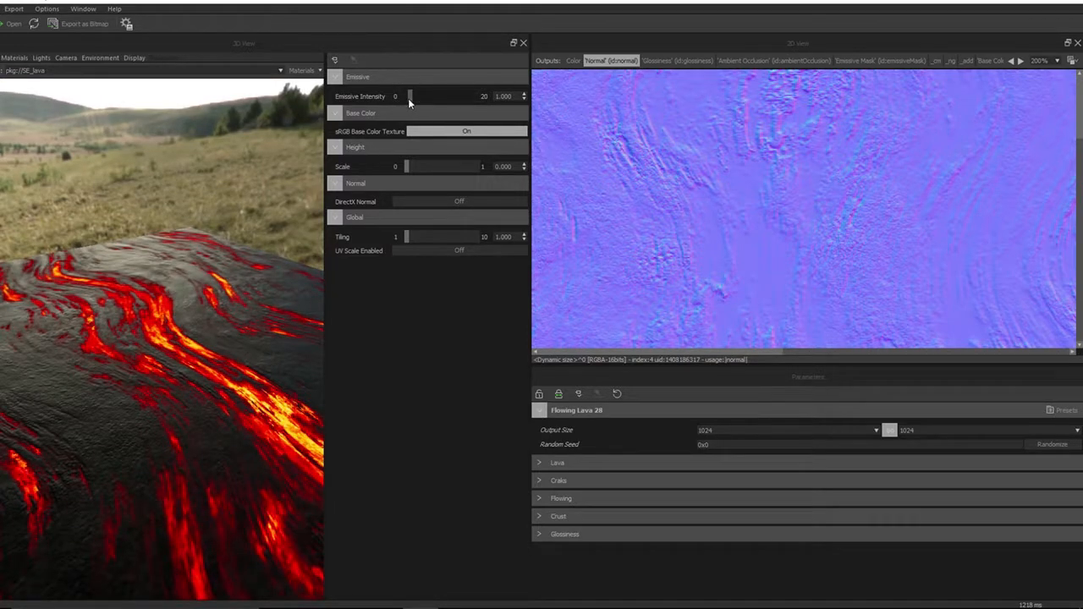
pyautogui.moveTo(409, 100)
pyautogui.mouseDown()
pyautogui.moveTo(463, 98)
pyautogui.moveTo(360, 103)
pyautogui.moveTo(408, 106)
pyautogui.mouseUp()
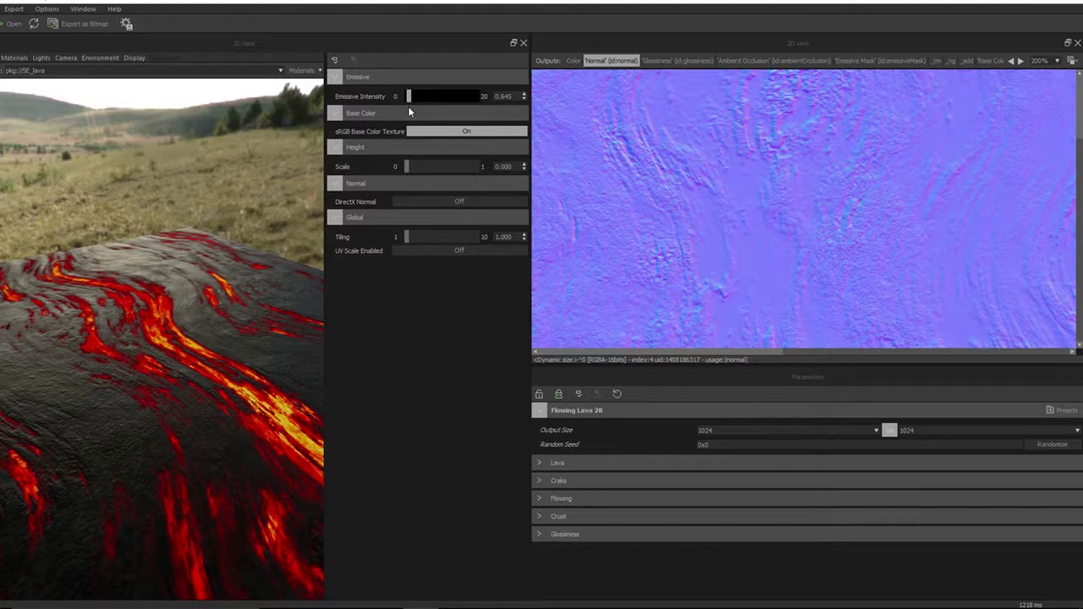
pyautogui.moveTo(408, 105); pyautogui.dragTo(409, 105)
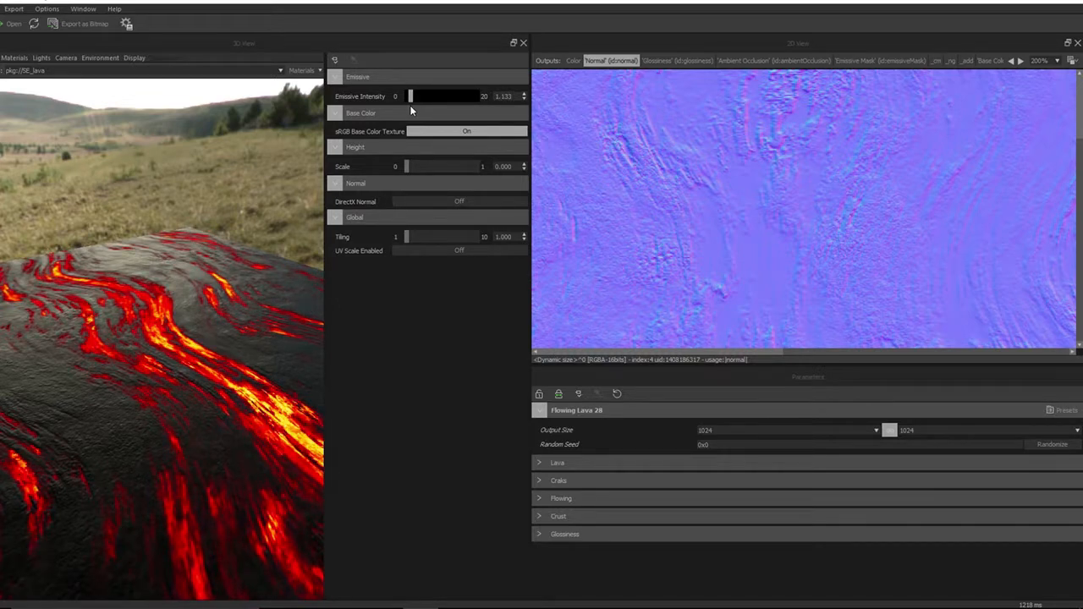
pyautogui.moveTo(513, 96); pyautogui.dragTo(455, 97)
pyautogui.write('1')
pyautogui.press('Return')
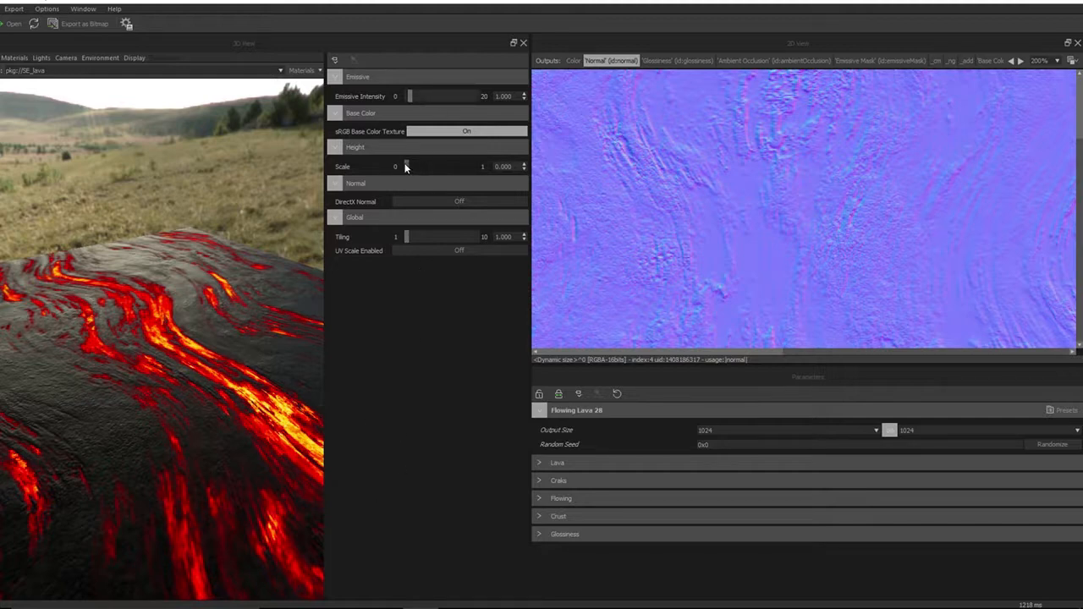
# Try raising the height scale to about 0.08 and reset it to 0
pyautogui.moveTo(406, 167); pyautogui.dragTo(412, 167)
pyautogui.moveTo(226, 386); pyautogui.dragTo(232, 356)
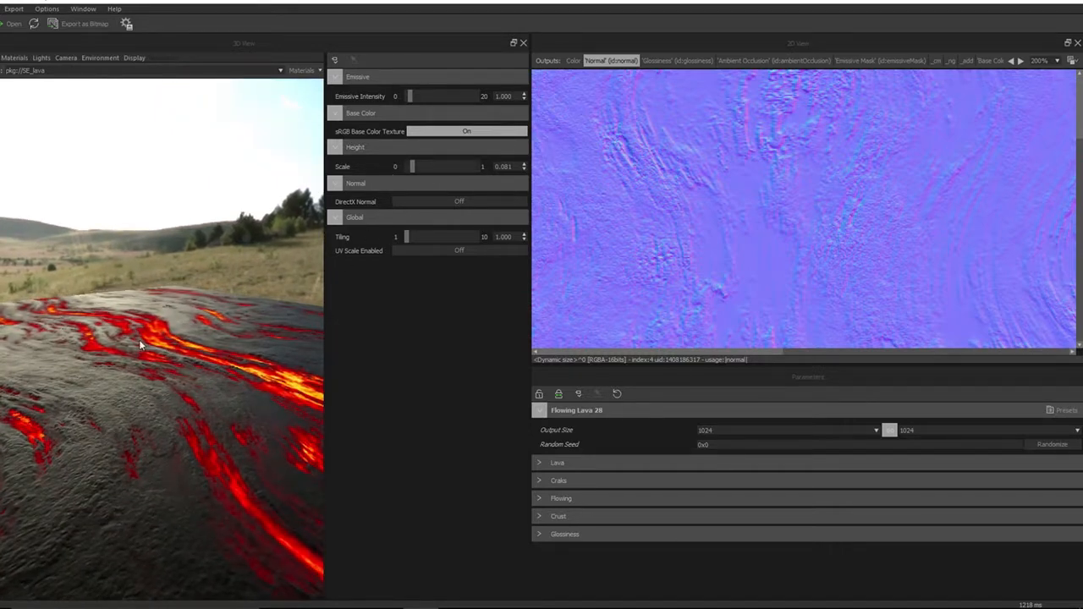
pyautogui.moveTo(139, 339); pyautogui.dragTo(135, 388, button='right')
pyautogui.moveTo(134, 388)
pyautogui.mouseDown()
pyautogui.moveTo(179, 362)
pyautogui.moveTo(135, 383)
pyautogui.moveTo(150, 380)
pyautogui.moveTo(148, 395)
pyautogui.mouseUp()
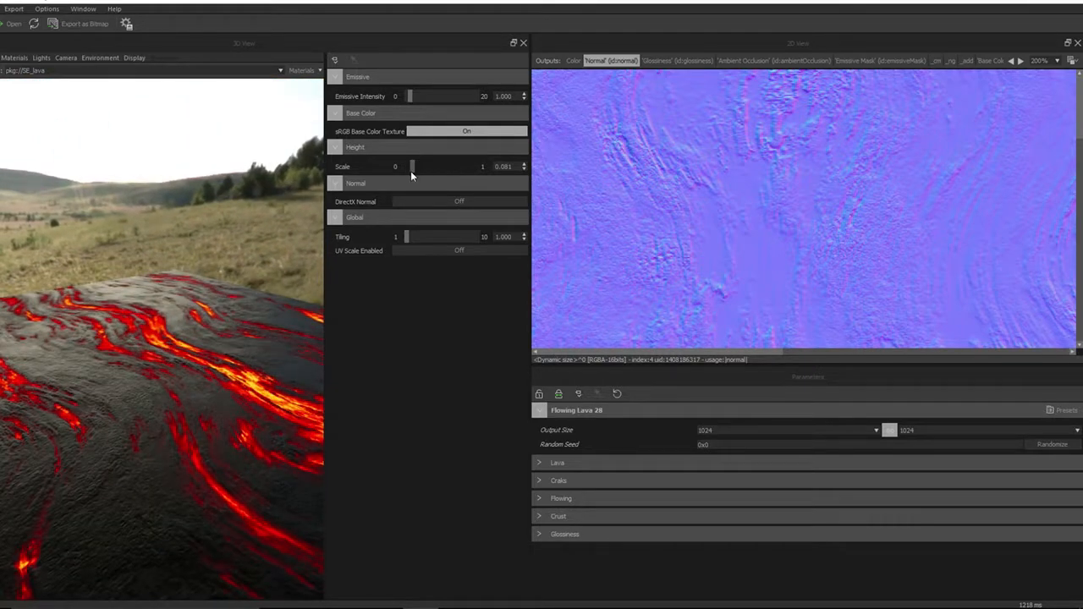
pyautogui.moveTo(413, 170); pyautogui.dragTo(378, 170)
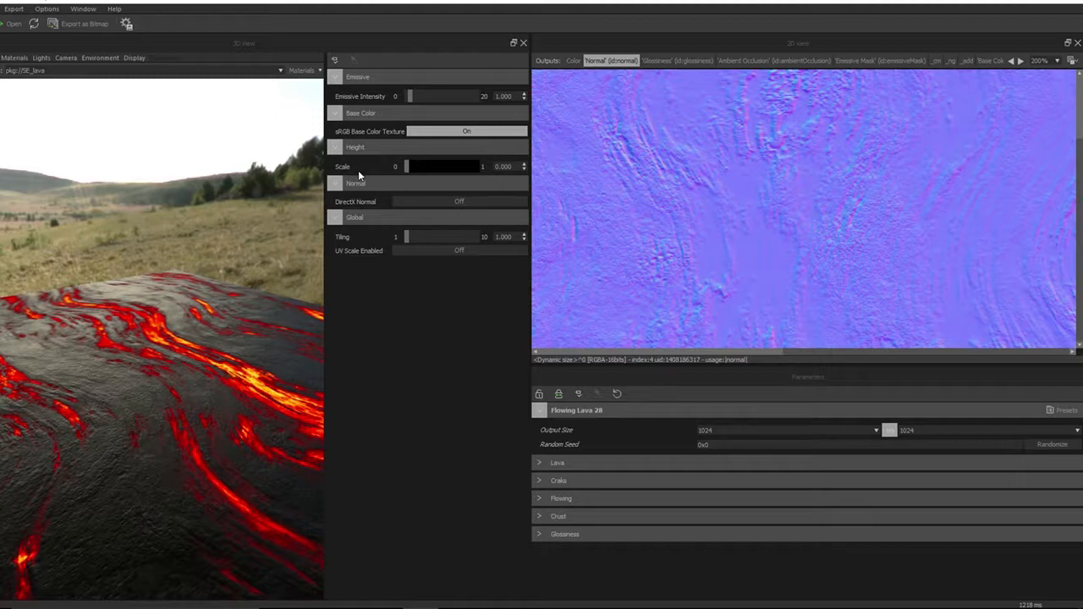
pyautogui.moveTo(115, 472)
pyautogui.mouseDown()
pyautogui.moveTo(109, 494)
pyautogui.moveTo(117, 483)
pyautogui.mouseUp()
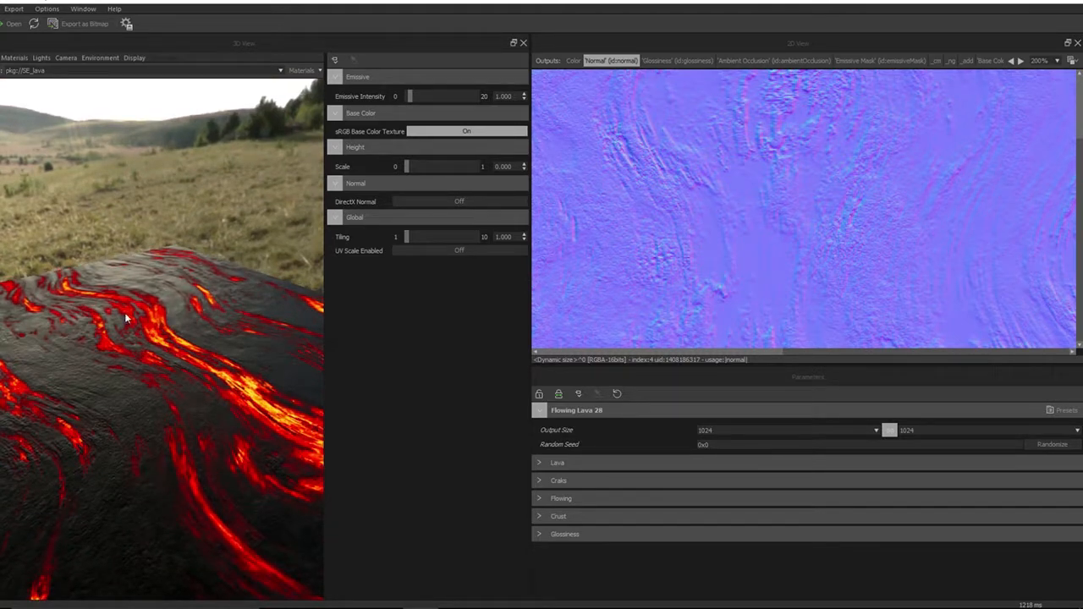
# Close the material settings panel and view the whole lava plane in the 3D view
pyautogui.moveTo(146, 424); pyautogui.dragTo(217, 415)
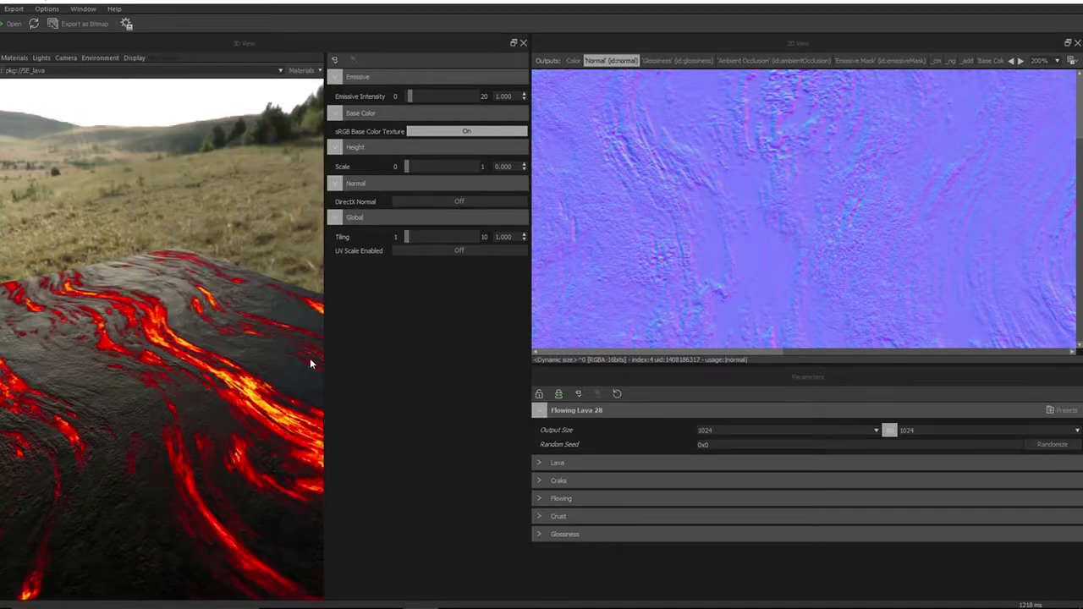
pyautogui.moveTo(407, 237); pyautogui.dragTo(355, 334)
pyautogui.moveTo(325, 291); pyautogui.dragTo(460, 371)
pyautogui.moveTo(525, 274); pyautogui.dragTo(532, 252)
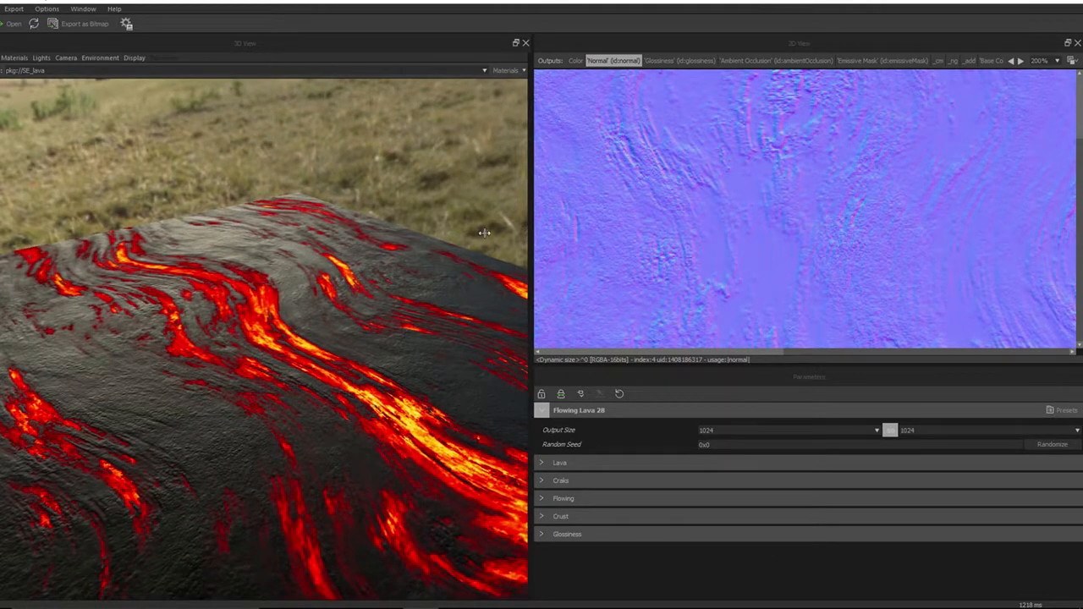
pyautogui.moveTo(529, 229); pyautogui.dragTo(501, 281)
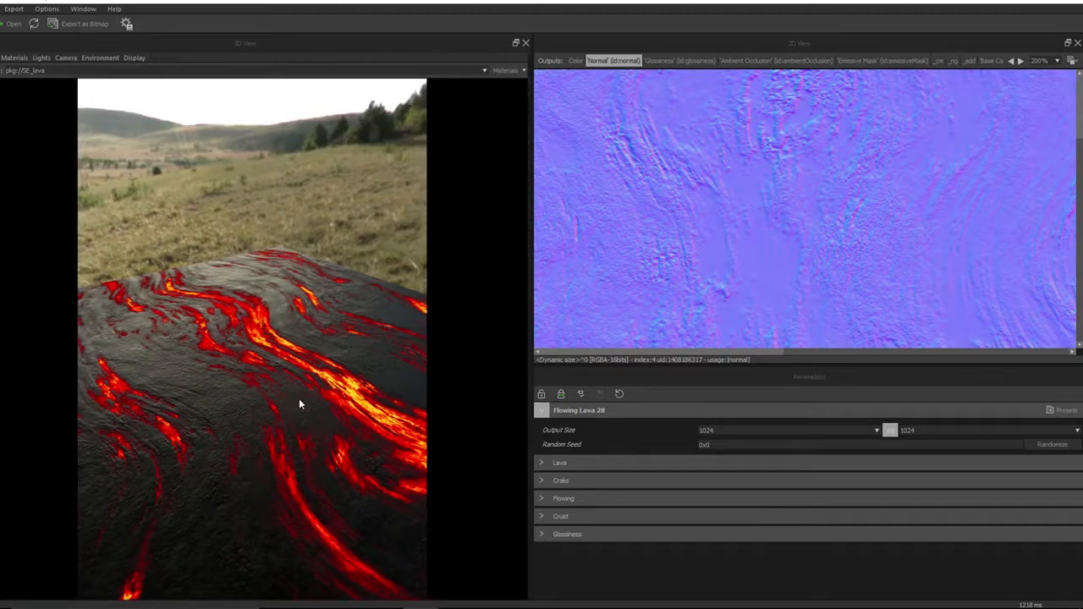
pyautogui.scroll(-5, 225, 390)
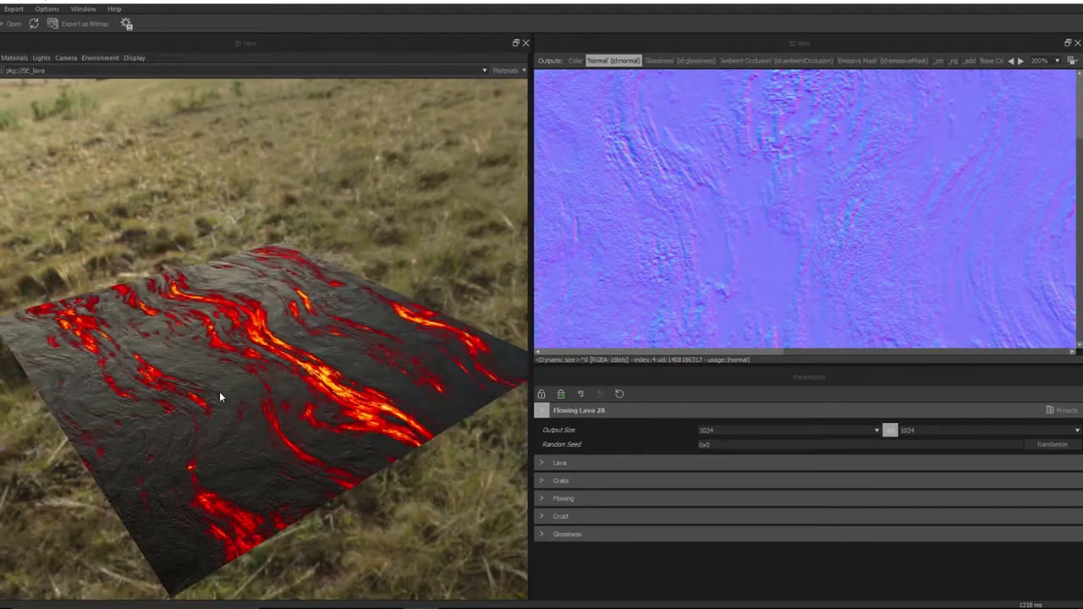
pyautogui.moveTo(209, 391); pyautogui.dragTo(225, 416)
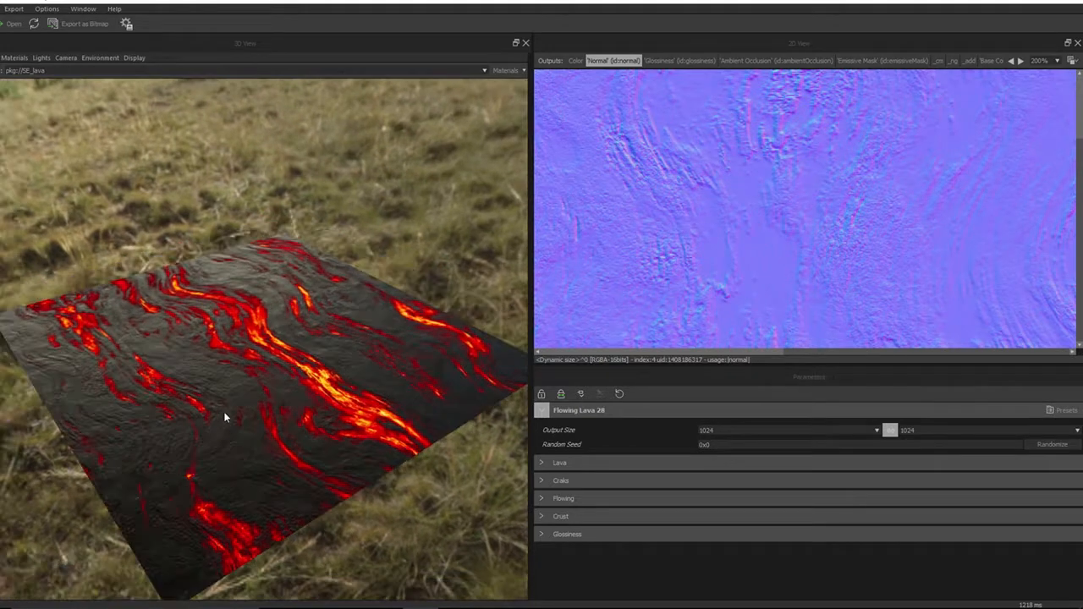
# Fit the 2D preview to the view and switch the 3D preview mesh to a cube
pyautogui.click(1057, 61)
pyautogui.click(1040, 75)
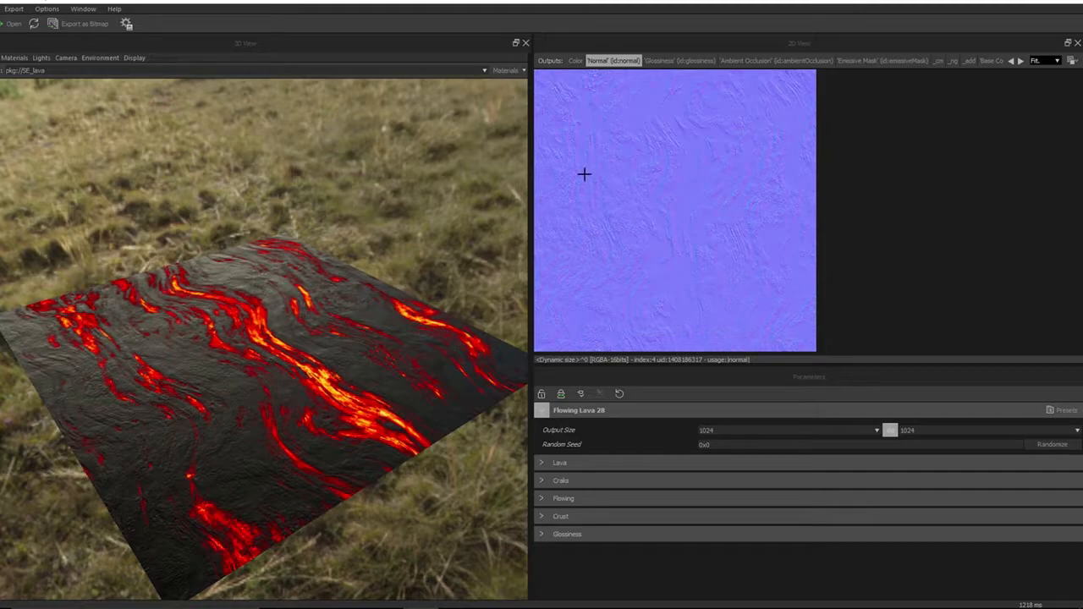
pyautogui.moveTo(190, 376); pyautogui.dragTo(207, 311)
pyautogui.click(0, 58)
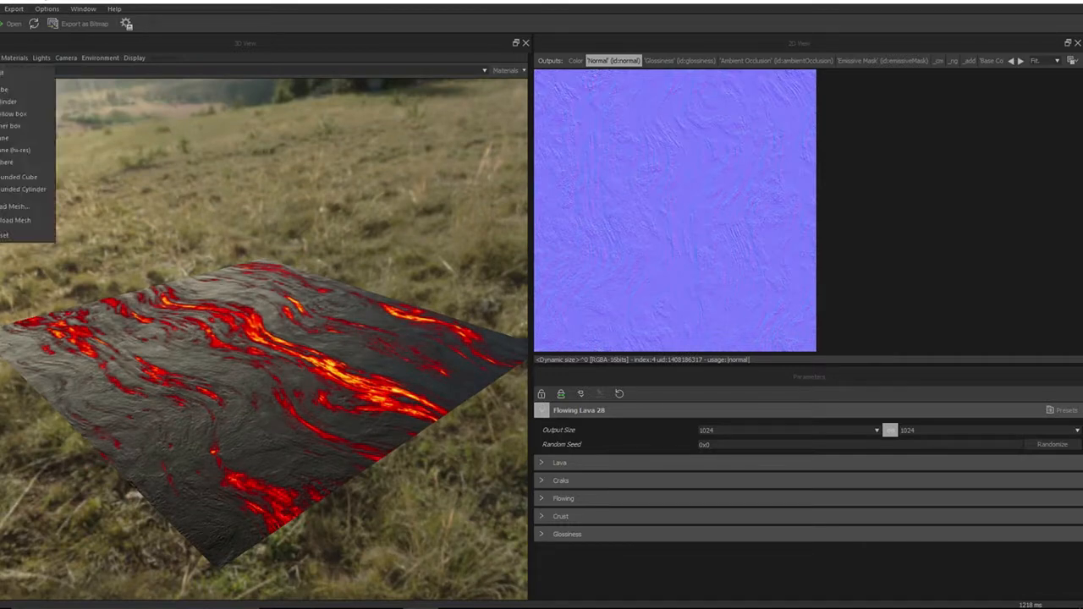
pyautogui.click(11, 89)
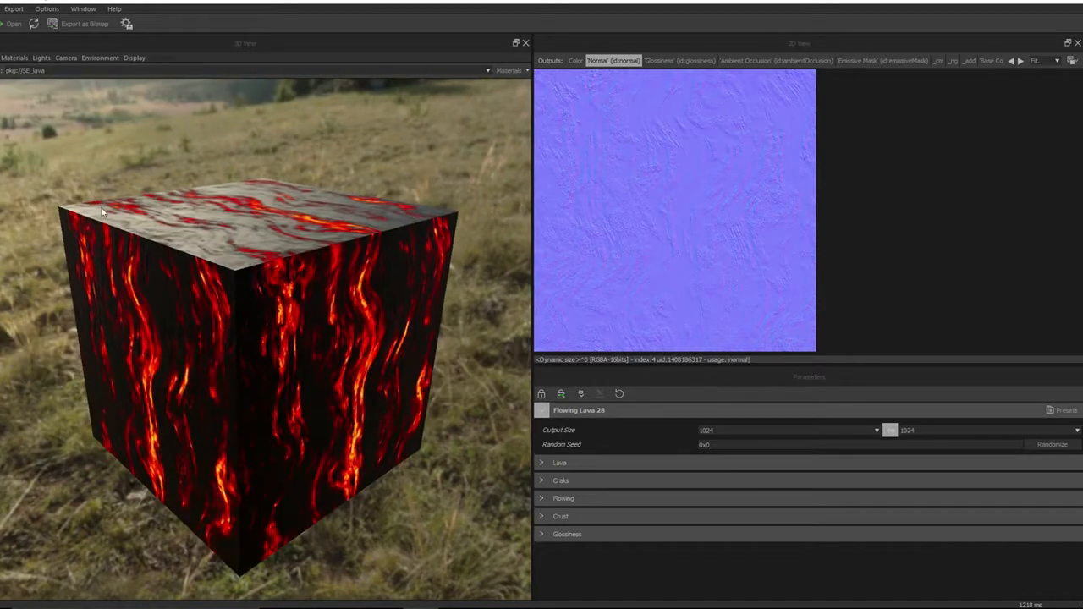
# Orbit around the cube and switch the 3D preview mesh to a sphere
pyautogui.moveTo(212, 319); pyautogui.dragTo(194, 335)
pyautogui.click(0, 58)
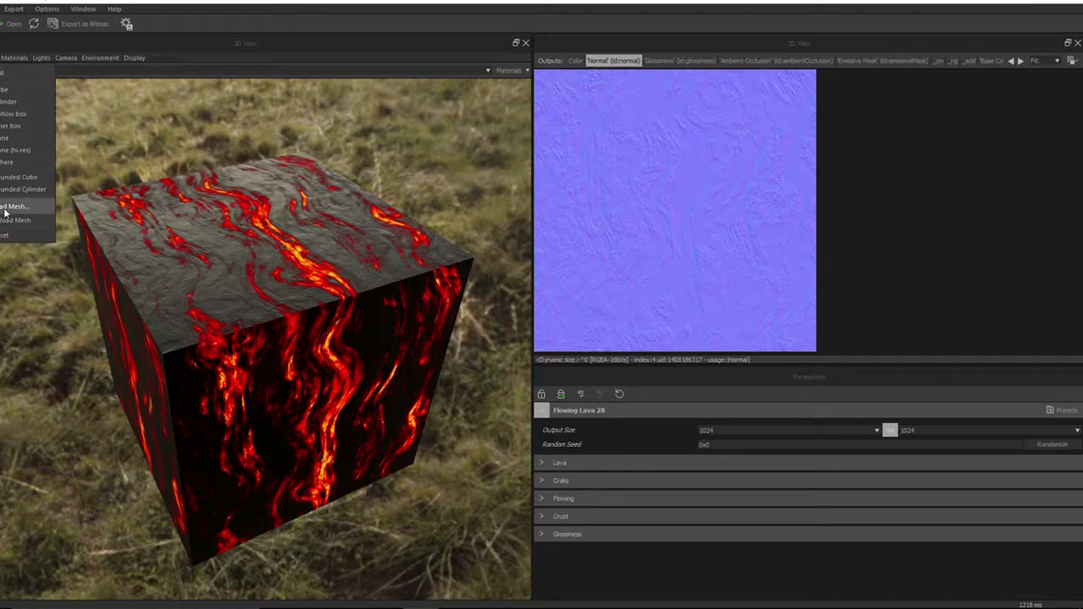
pyautogui.click(12, 162)
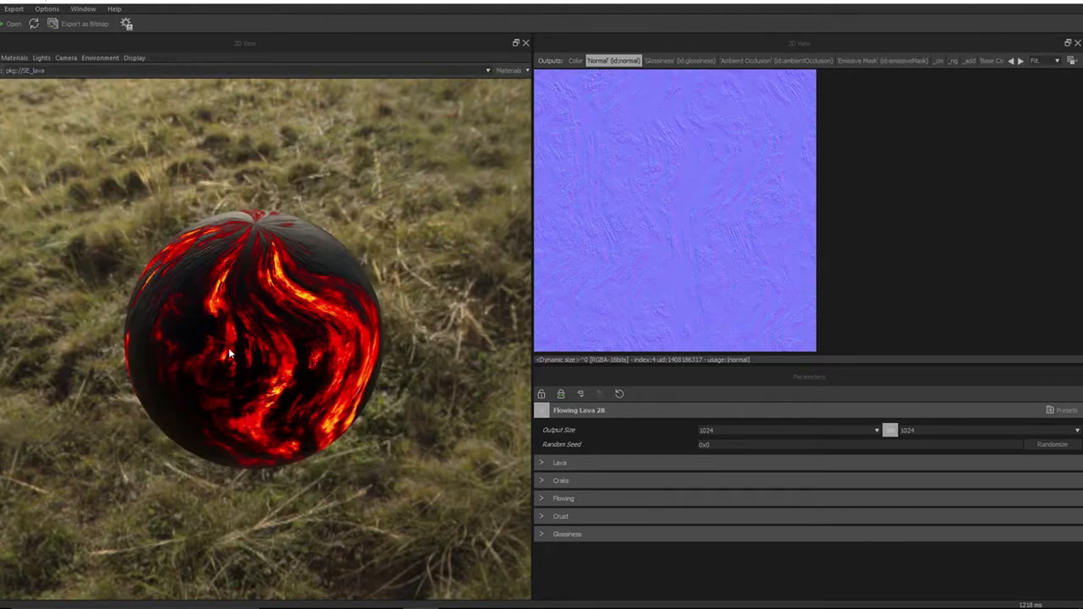
# Orbit the sphere and switch the 3D preview mesh to the high-resolution plane
pyautogui.moveTo(229, 348); pyautogui.dragTo(241, 326)
pyautogui.click(1, 59)
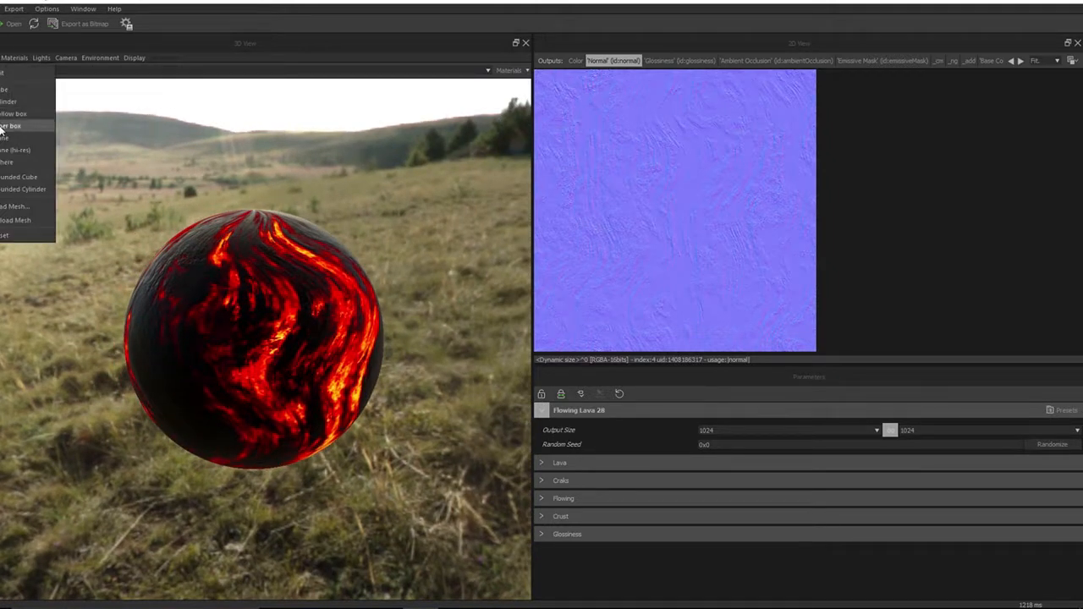
pyautogui.click(12, 151)
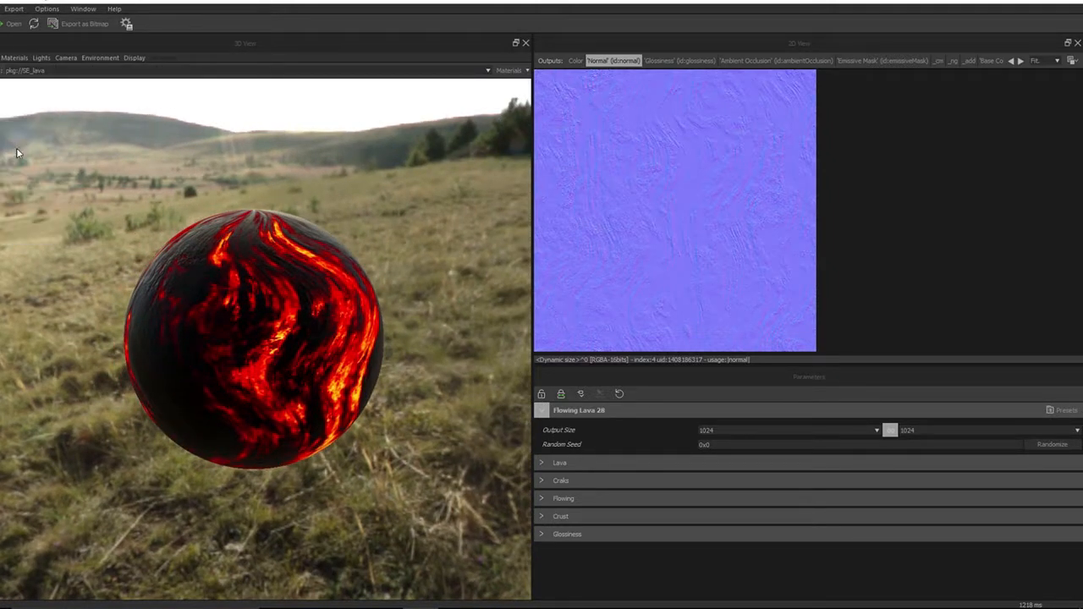
pyautogui.moveTo(226, 386)
pyautogui.mouseDown()
pyautogui.moveTo(253, 437)
pyautogui.moveTo(234, 387)
pyautogui.moveTo(235, 396)
pyautogui.mouseUp()
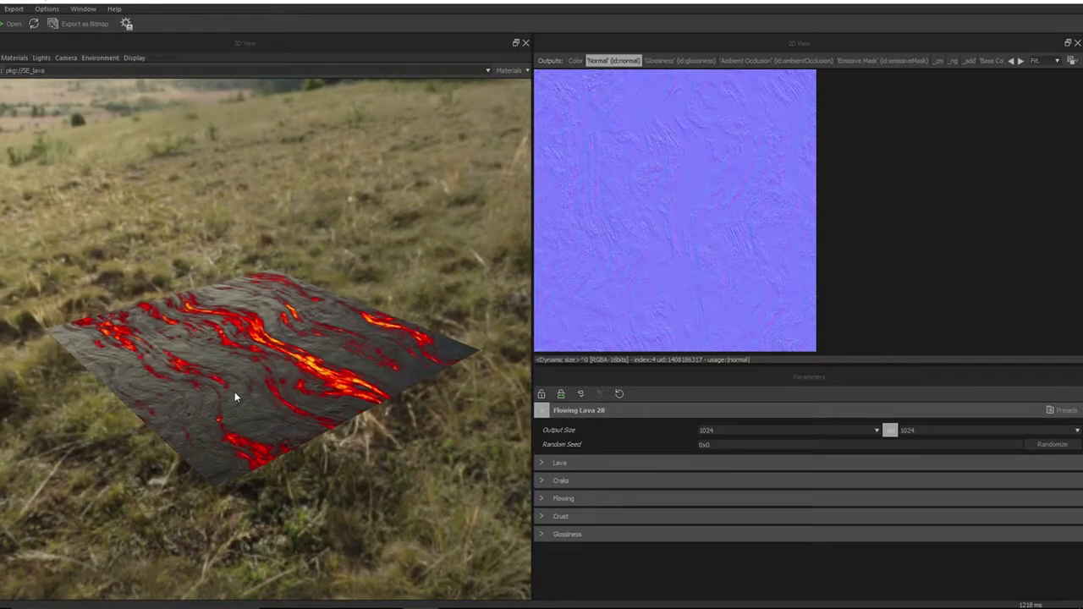
# Open the environment settings for editing beside the 3D view
pyautogui.moveTo(341, 400); pyautogui.dragTo(317, 391)
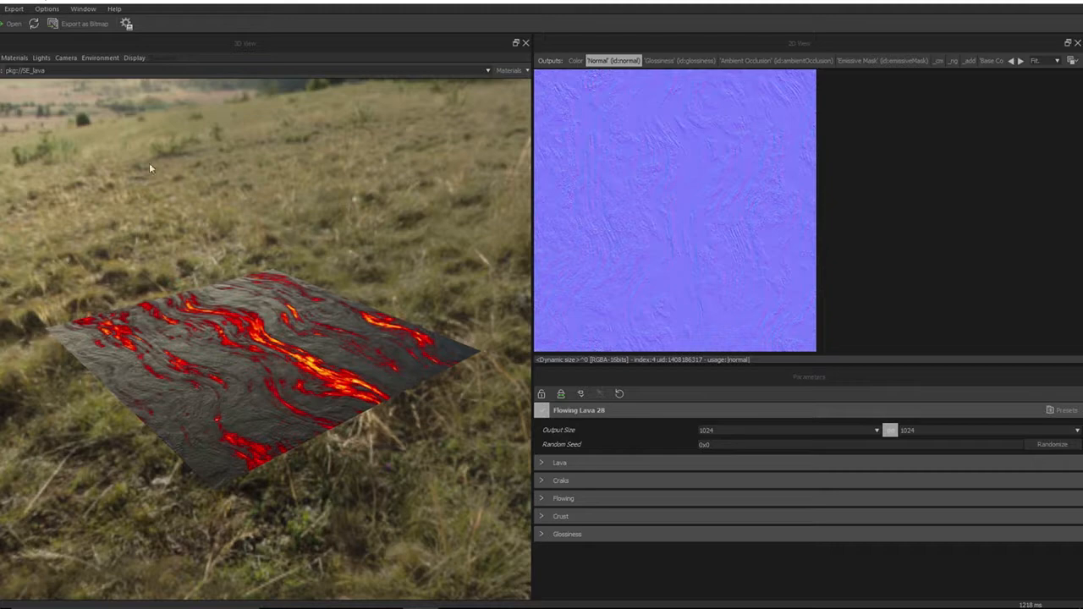
pyautogui.click(96, 62)
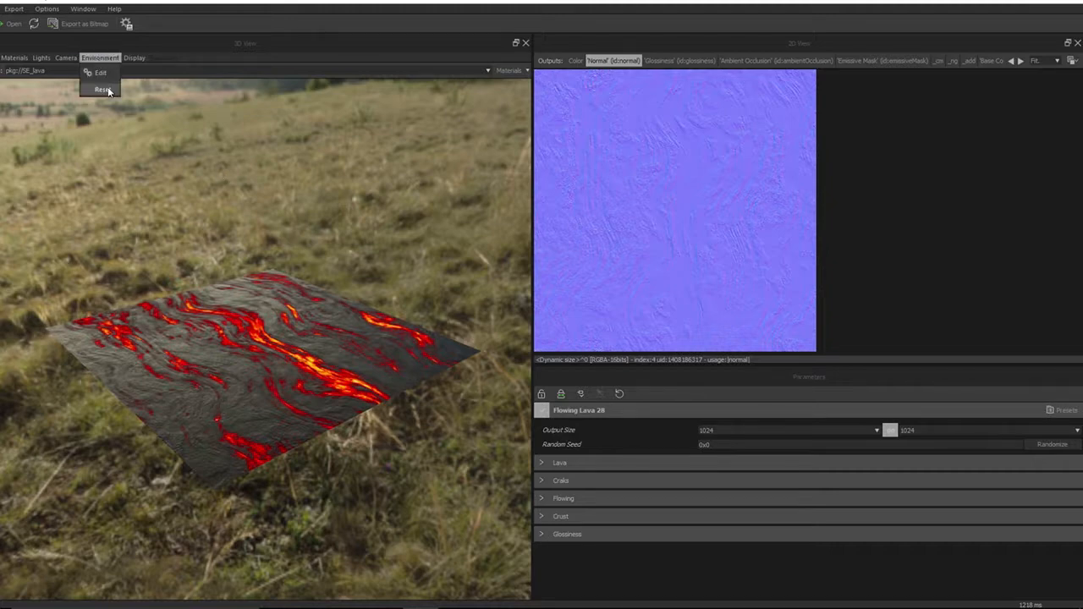
pyautogui.click(102, 73)
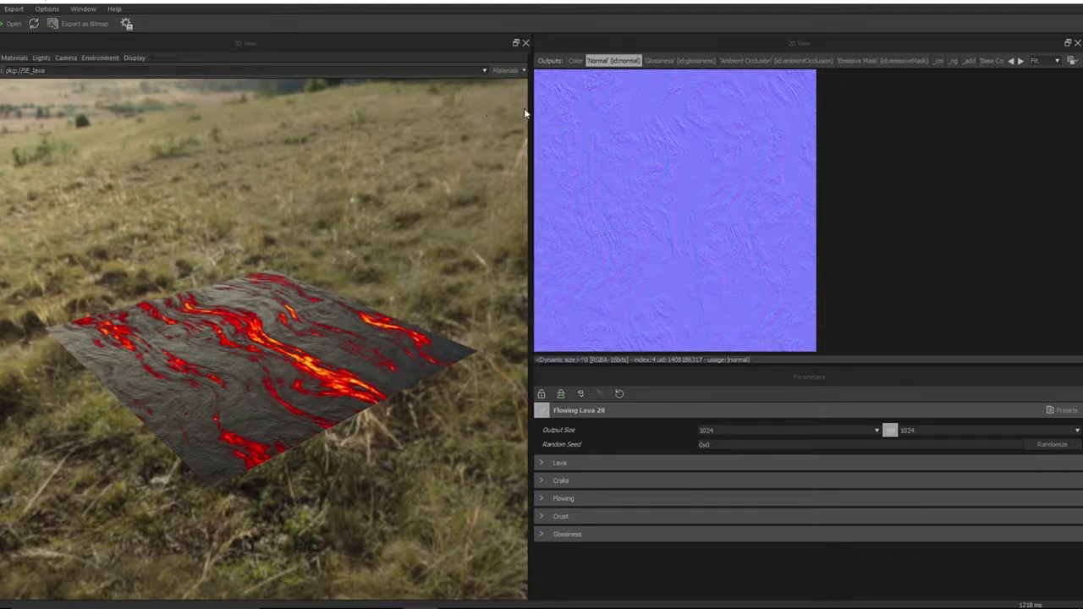
pyautogui.moveTo(530, 110); pyautogui.dragTo(435, 147)
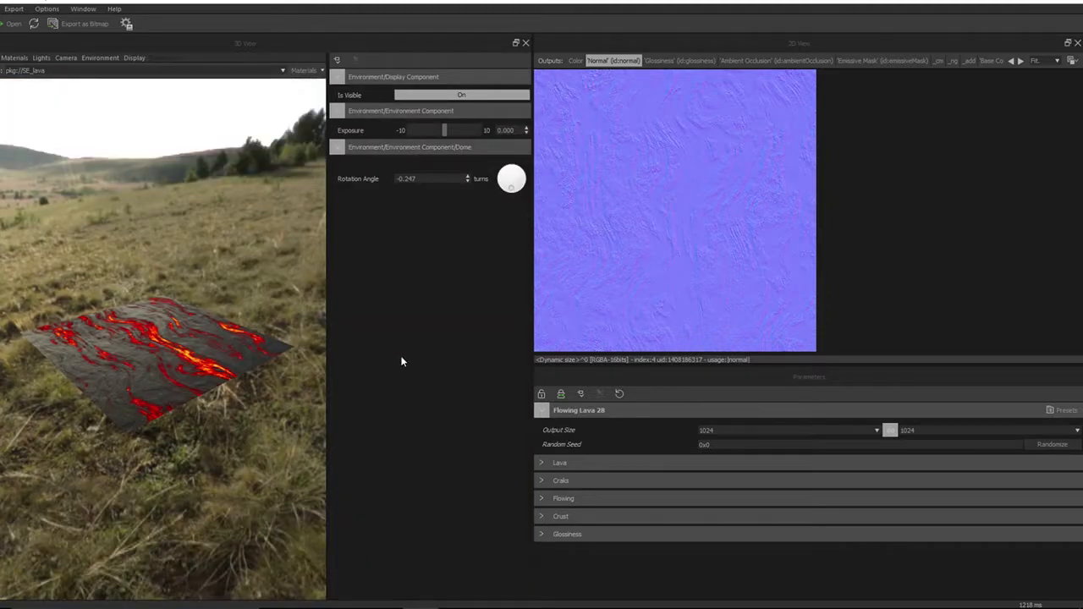
# Turn the environment background visibility off and back on, resizing the settings panel in between
pyautogui.click(457, 98)
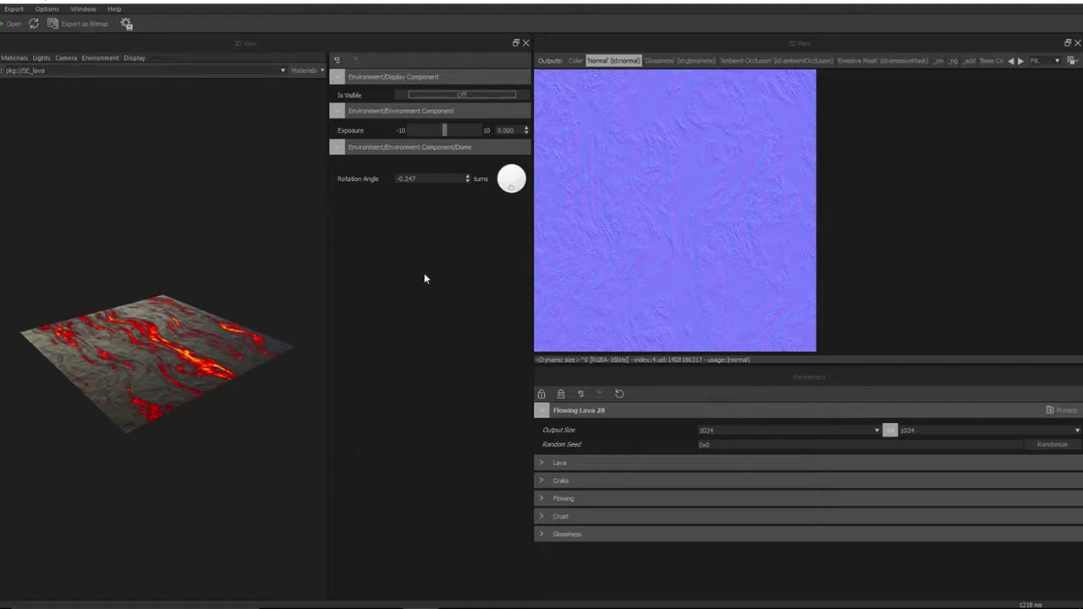
pyautogui.click(99, 58)
pyautogui.click(98, 72)
pyautogui.moveTo(327, 211); pyautogui.dragTo(362, 254)
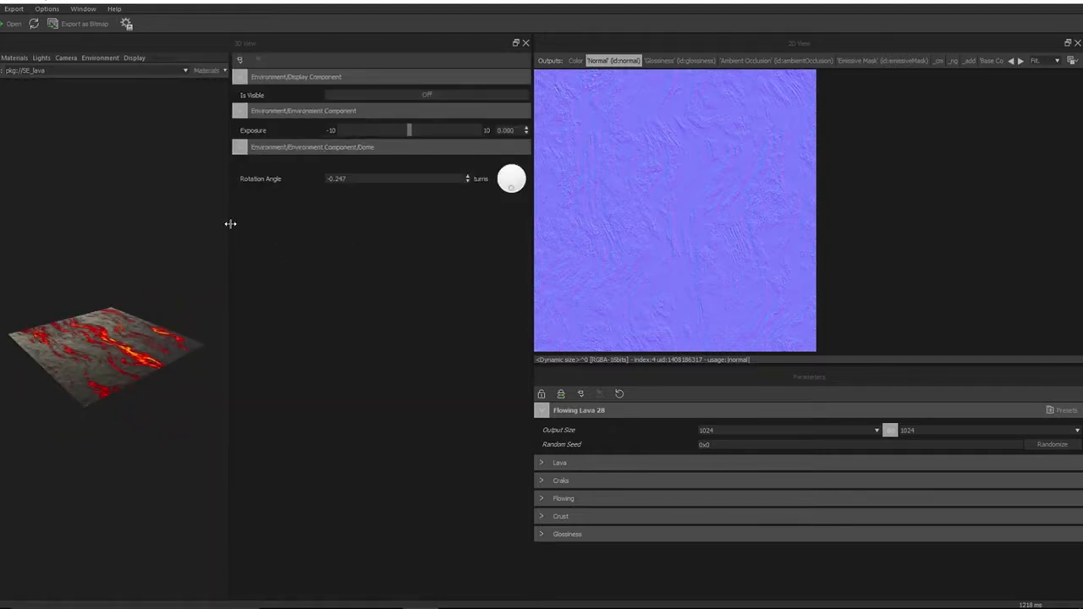
pyautogui.moveTo(230, 224); pyautogui.dragTo(329, 225)
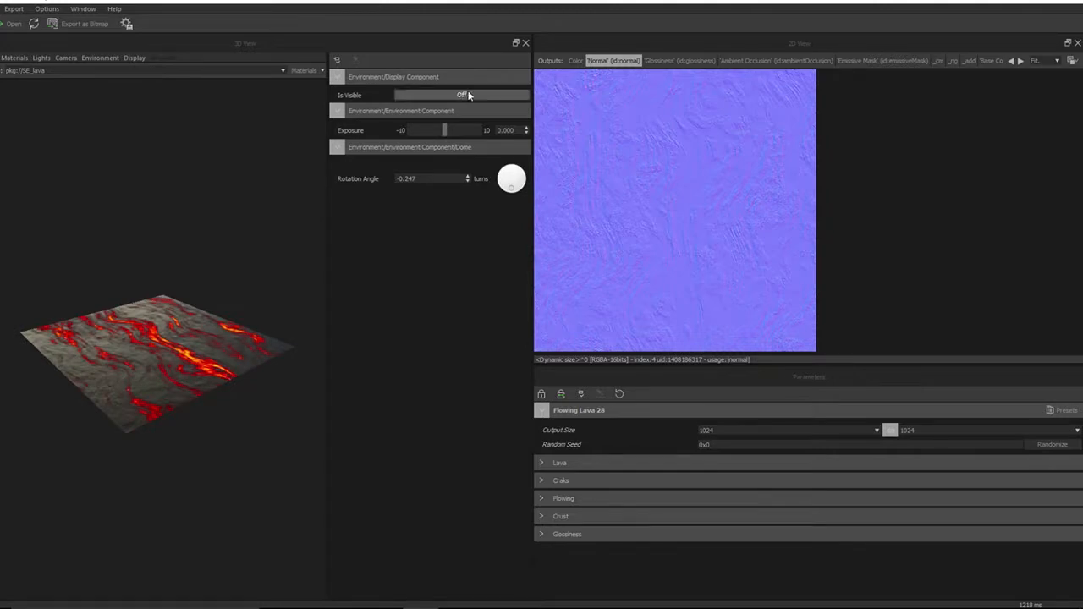
pyautogui.click(465, 95)
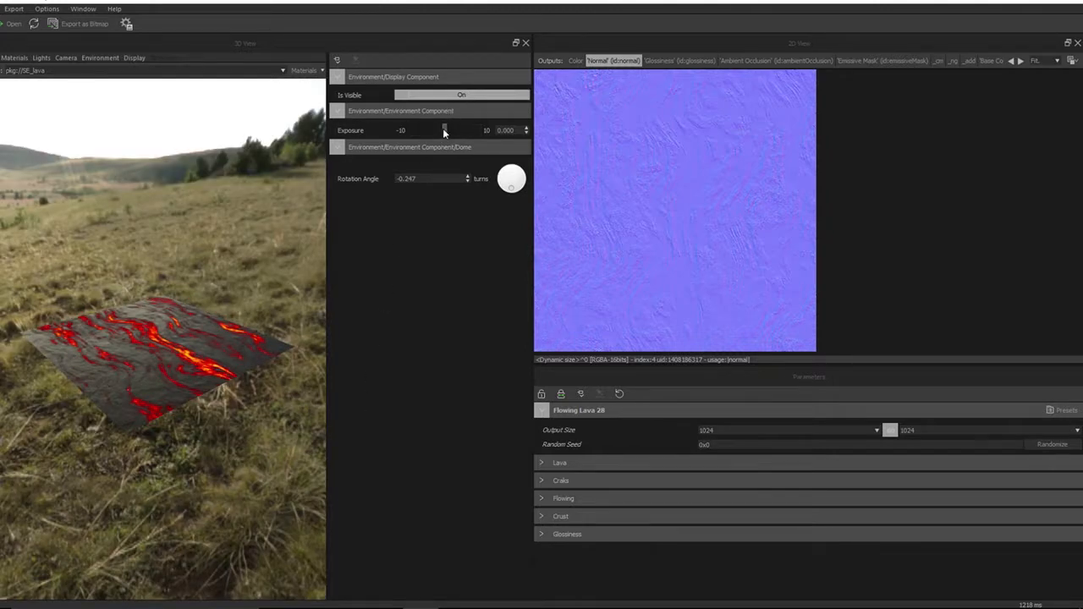
# Lower the environment exposure to about -2.6 and rotate the environment dome to about -0.106 turns
pyautogui.moveTo(443, 128); pyautogui.dragTo(435, 161)
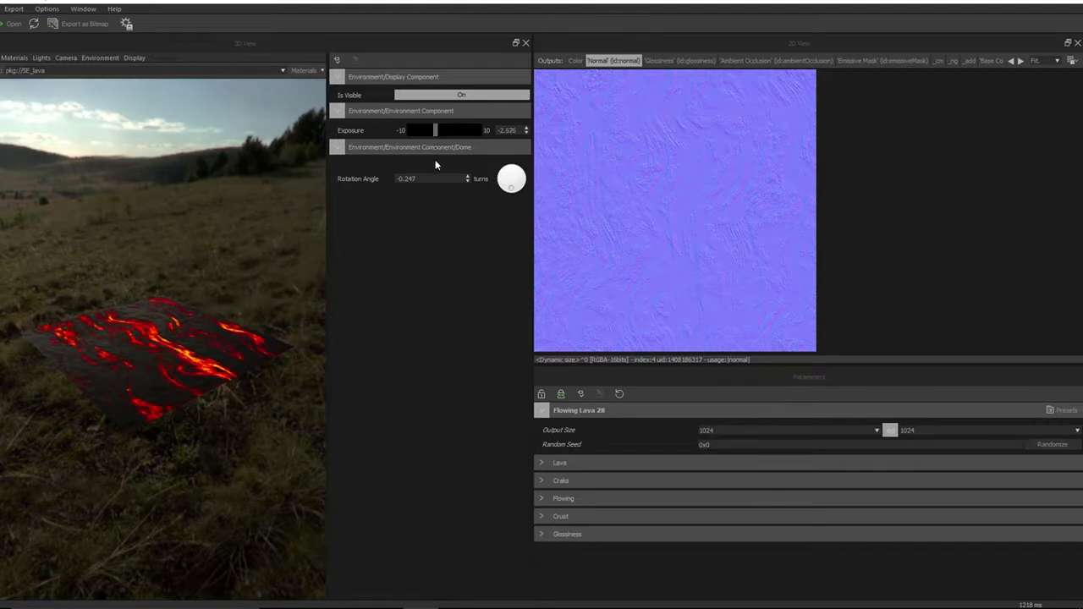
pyautogui.moveTo(509, 195); pyautogui.dragTo(276, 188)
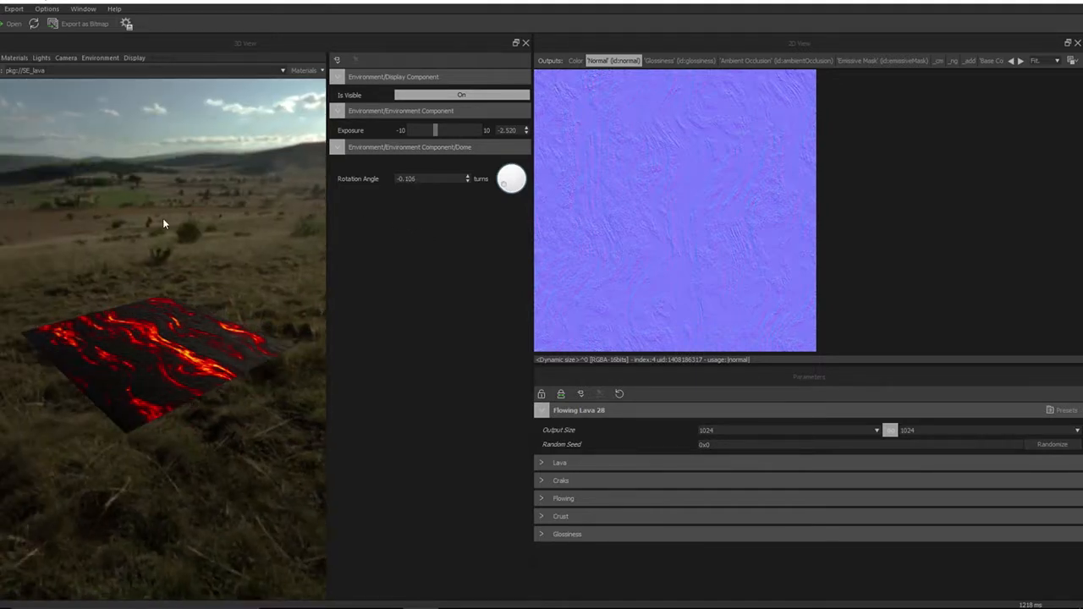
# Reset the environment exposure to 0
pyautogui.keyDown('ctrl'); pyautogui.keyDown('shift'); pyautogui.moveTo(165, 216); pyautogui.dragTo(218, 212, button='right'); pyautogui.keyUp('shift'); pyautogui.keyUp('ctrl')
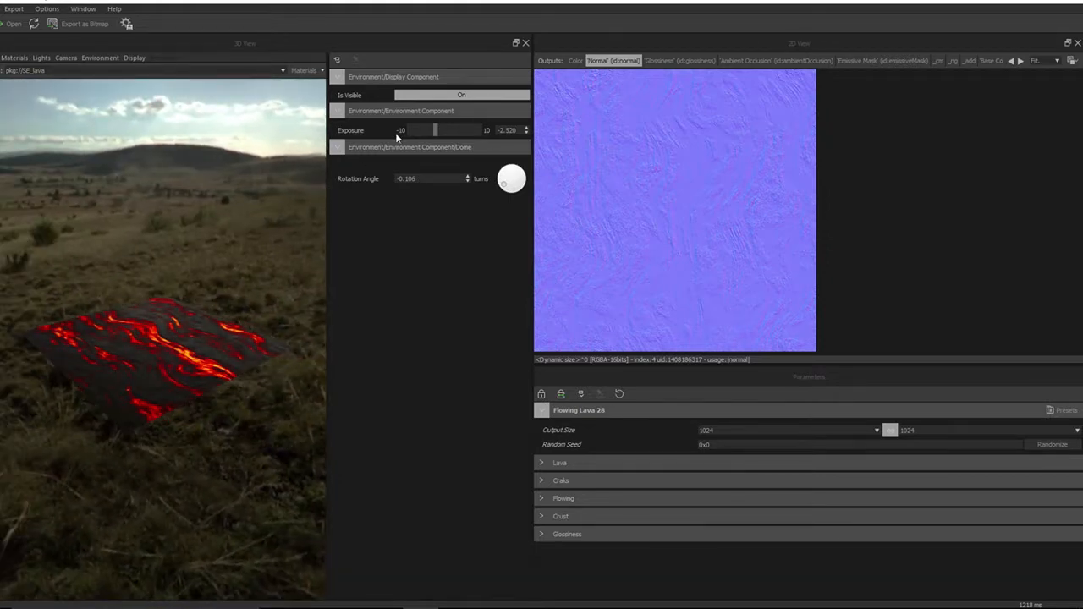
pyautogui.moveTo(434, 133); pyautogui.dragTo(440, 136)
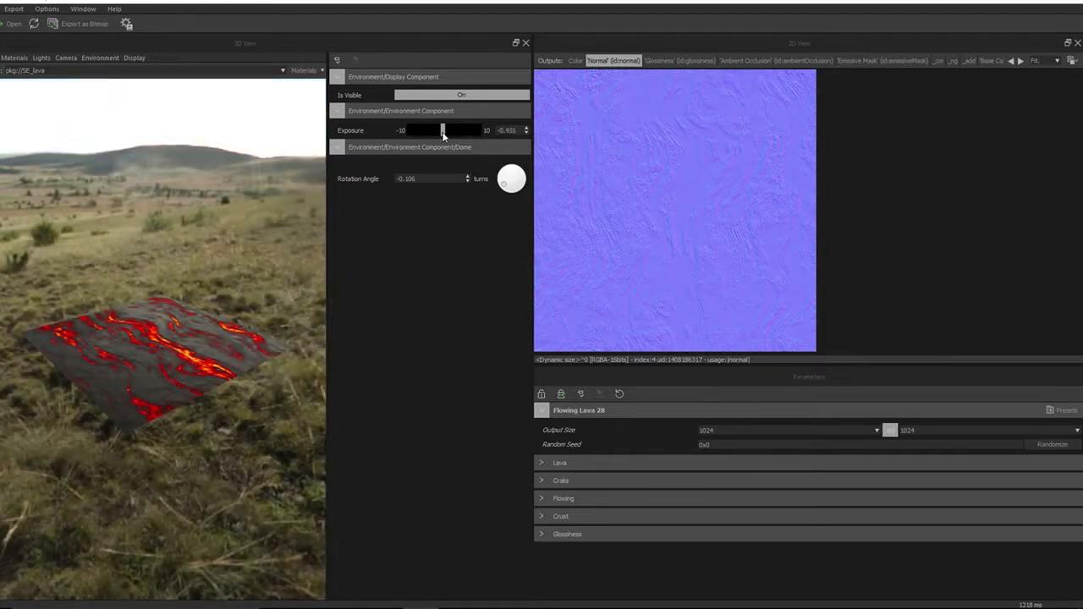
pyautogui.doubleClick(511, 130)
pyautogui.press('BackSpace')
pyautogui.press('Return')
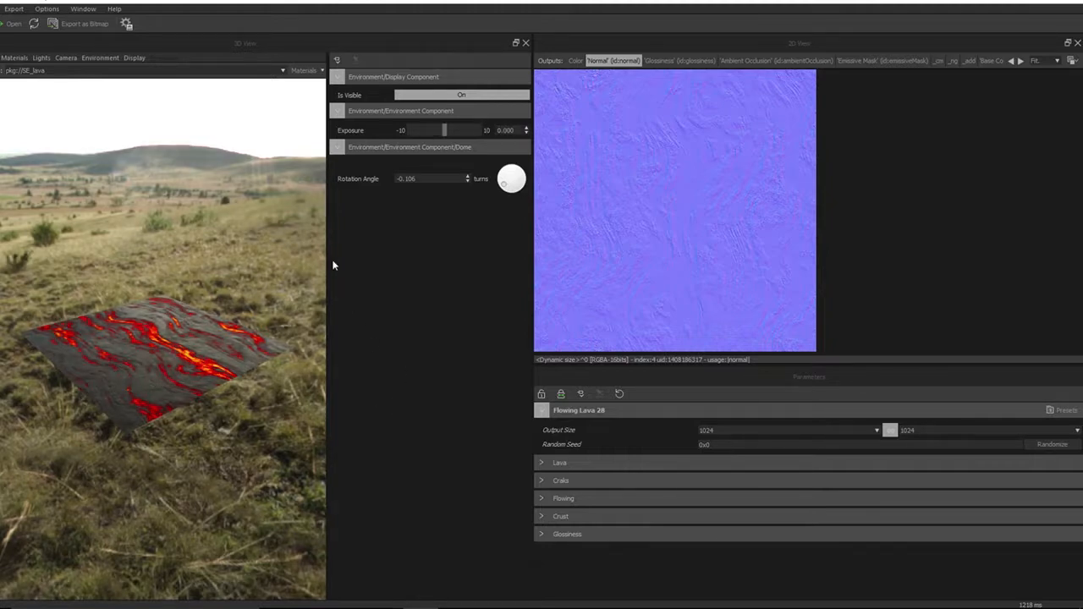
# Collapse the environment panel to enlarge the 3D view and orbit the lava plane
pyautogui.moveTo(326, 257); pyautogui.dragTo(614, 253)
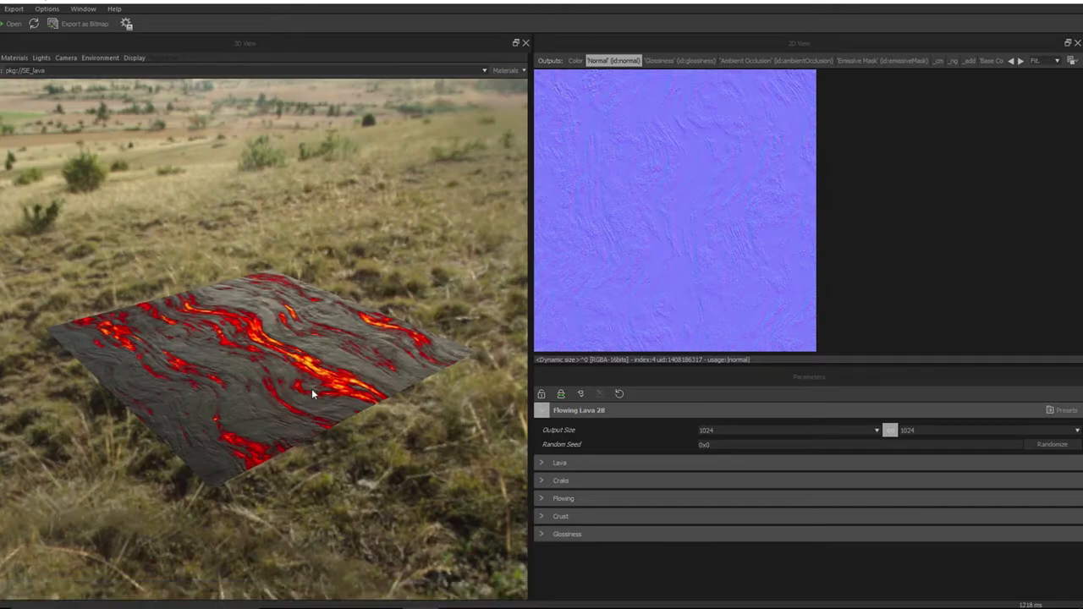
pyautogui.moveTo(310, 390); pyautogui.dragTo(336, 389)
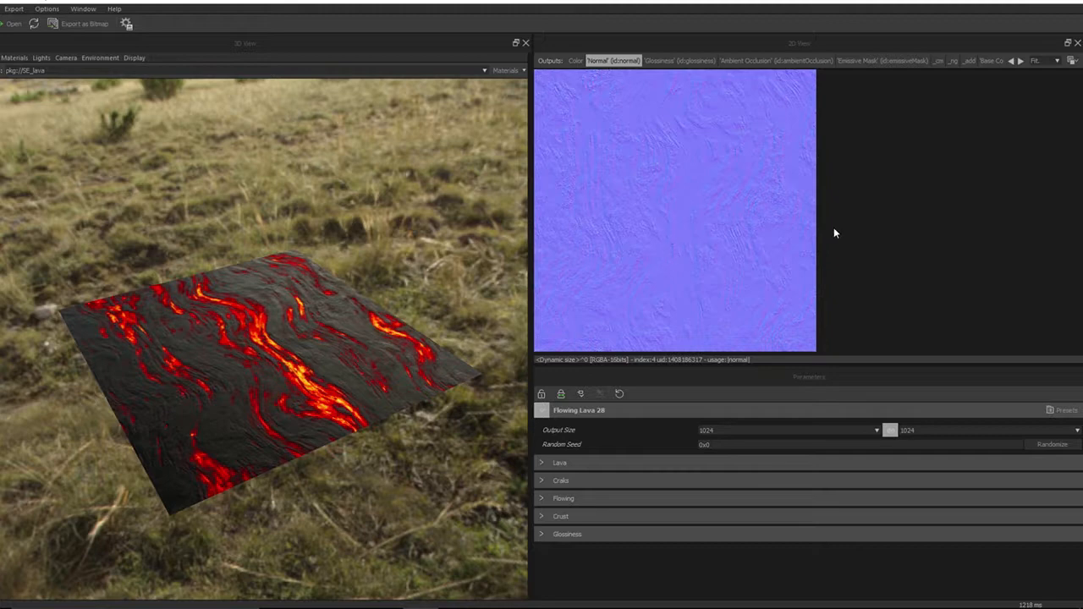
# Display the Color and Base Color outputs in the 2D view, scrolling through the output list
pyautogui.click(575, 61)
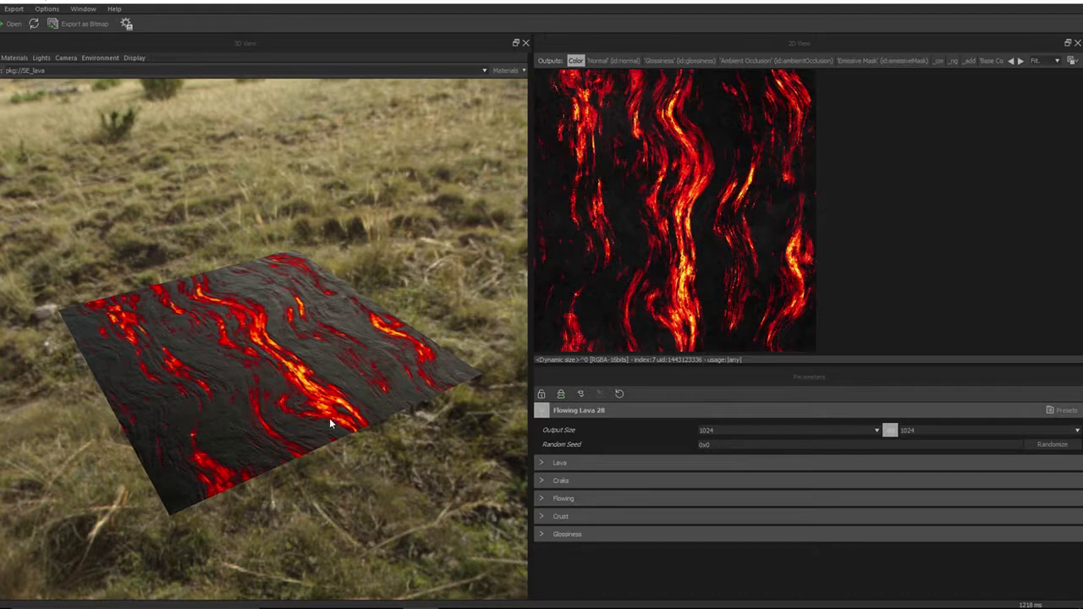
pyautogui.click(993, 61)
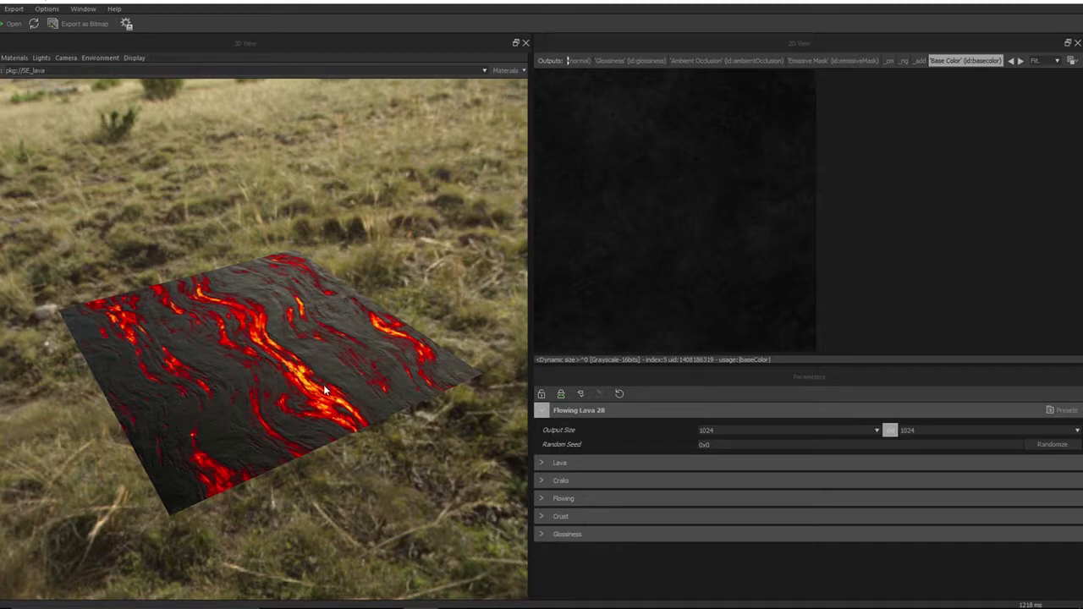
pyautogui.click(1021, 61)
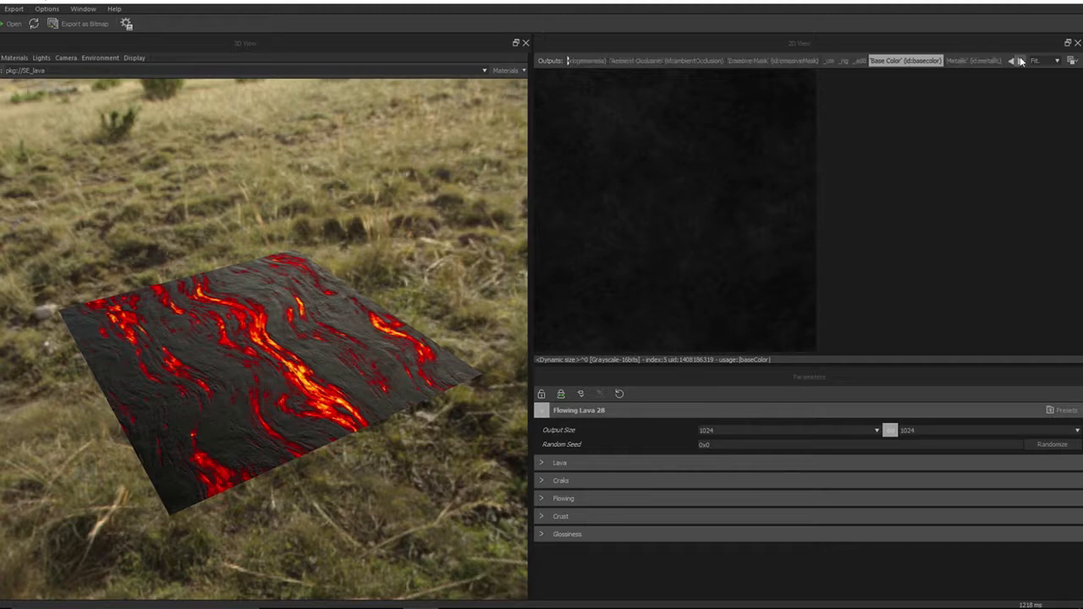
pyautogui.click(1021, 61)
pyautogui.click(1021, 61)
pyautogui.click(1021, 61)
# Display the Emissive output in the 2D view and scroll the output list back to the start
pyautogui.click(899, 61)
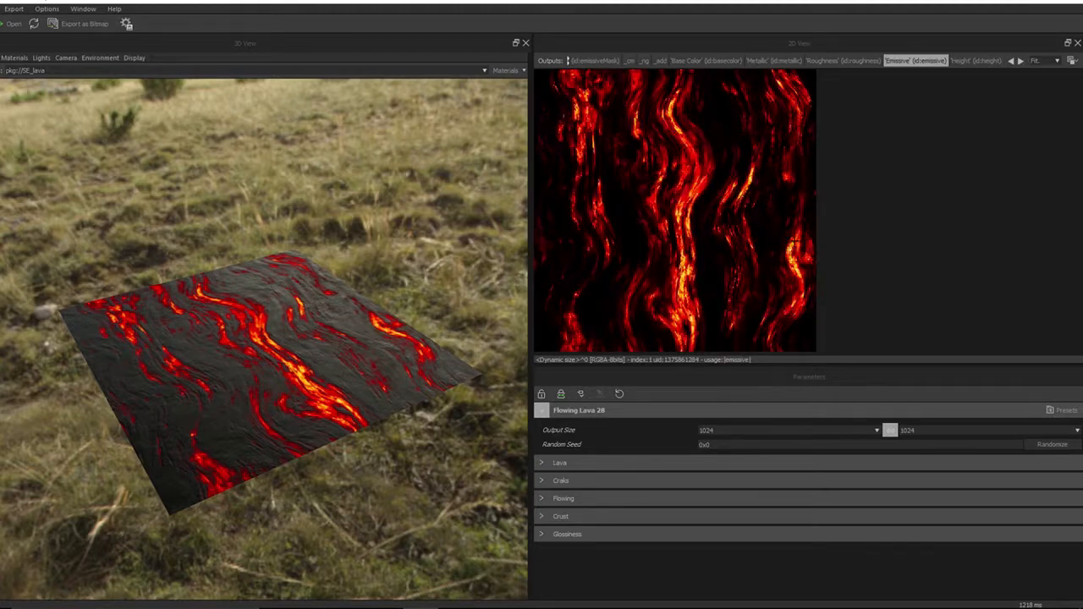
pyautogui.click(1010, 61)
pyautogui.click(1010, 61)
pyautogui.click(1012, 61)
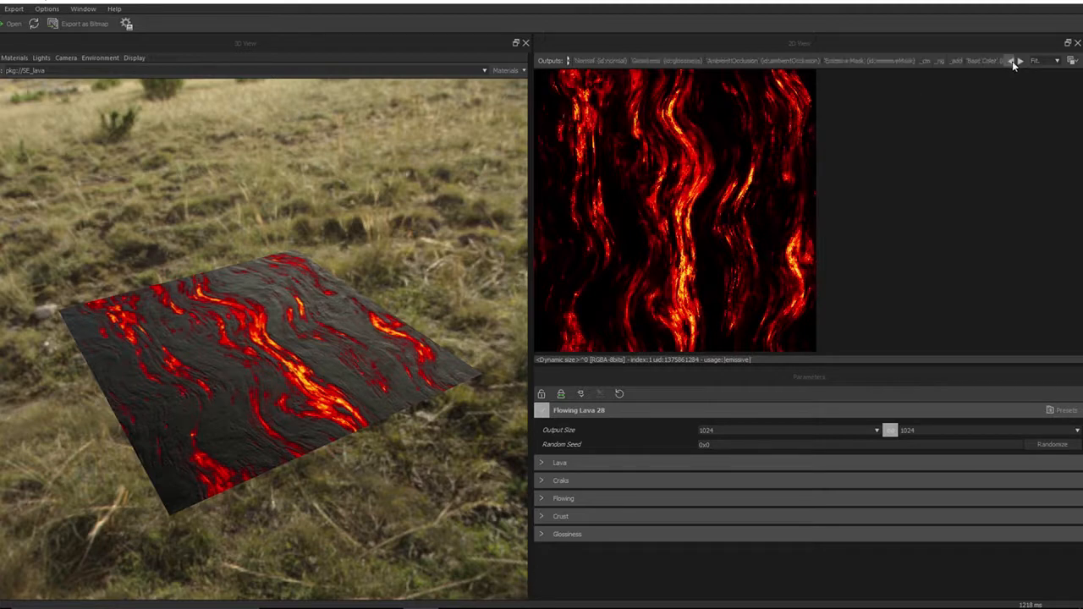
pyautogui.click(1012, 61)
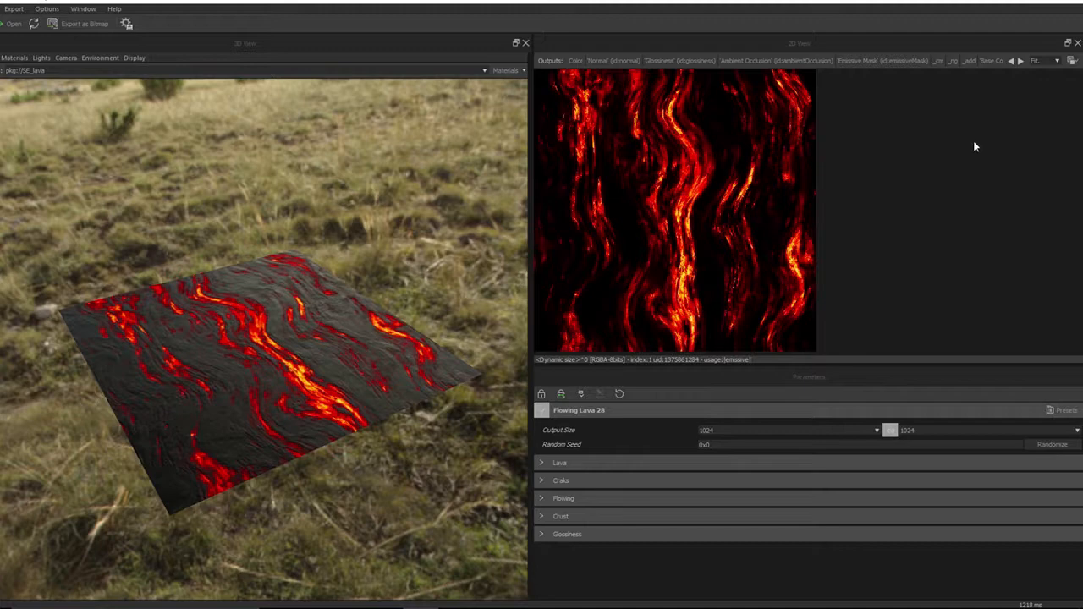
# Compare the Color, Emissive Mask and Normal outputs in the 2D view
pyautogui.click(575, 61)
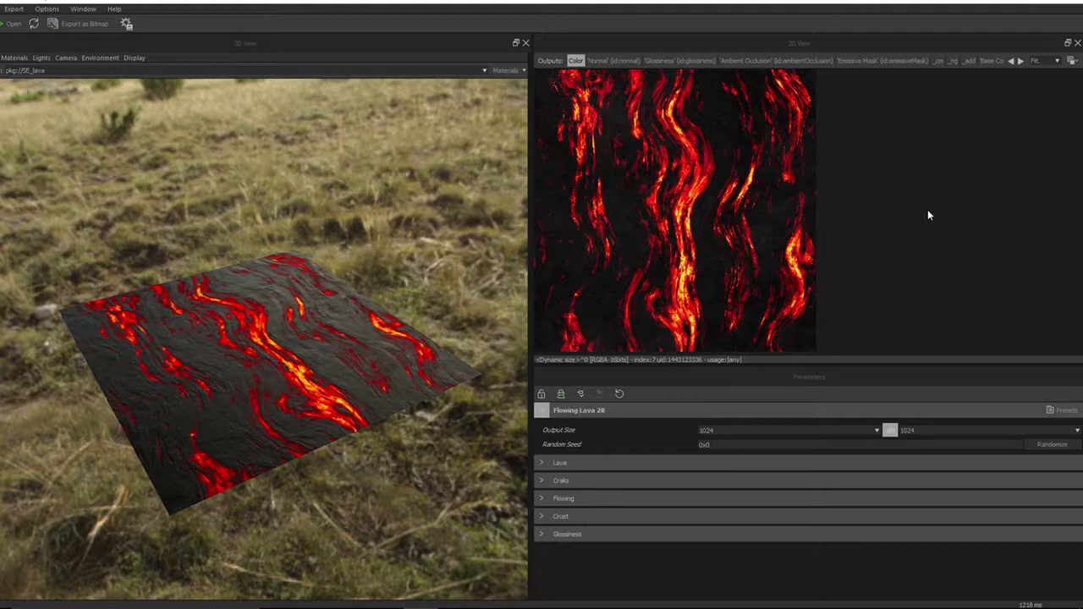
pyautogui.click(843, 61)
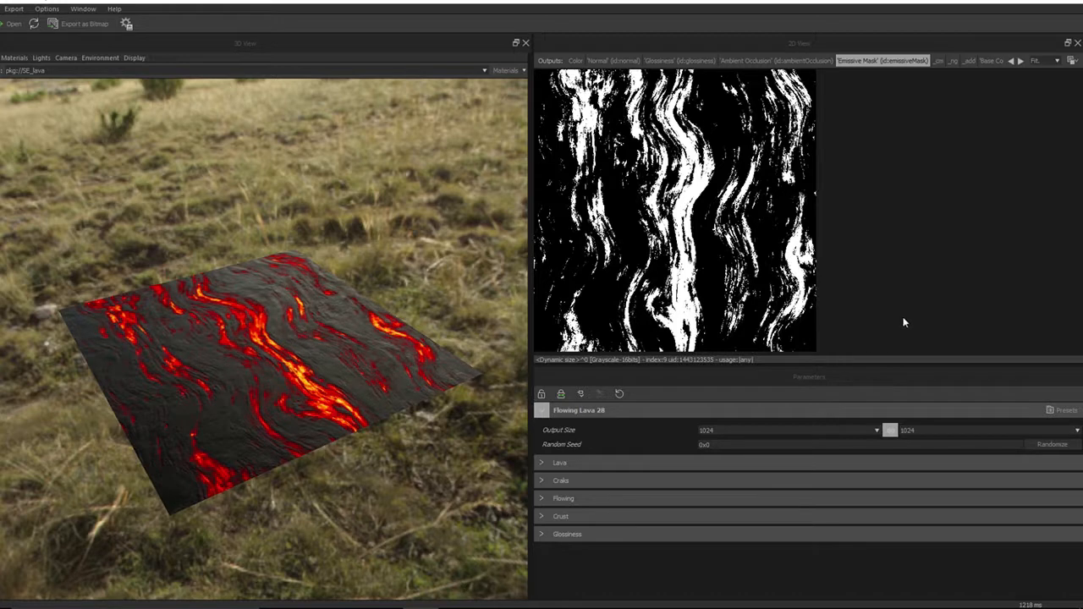
pyautogui.click(575, 61)
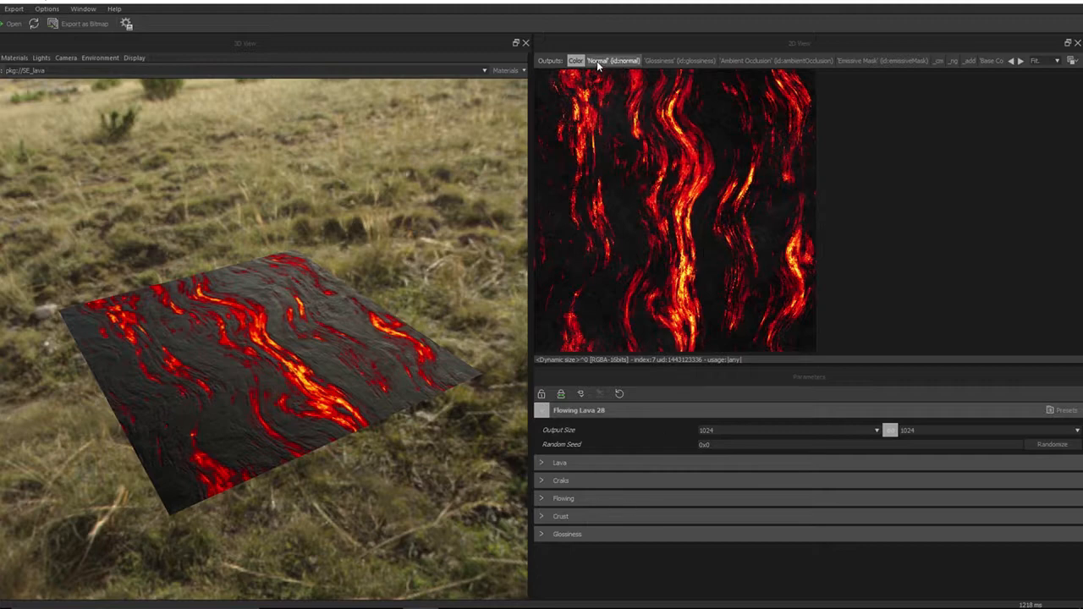
pyautogui.click(604, 62)
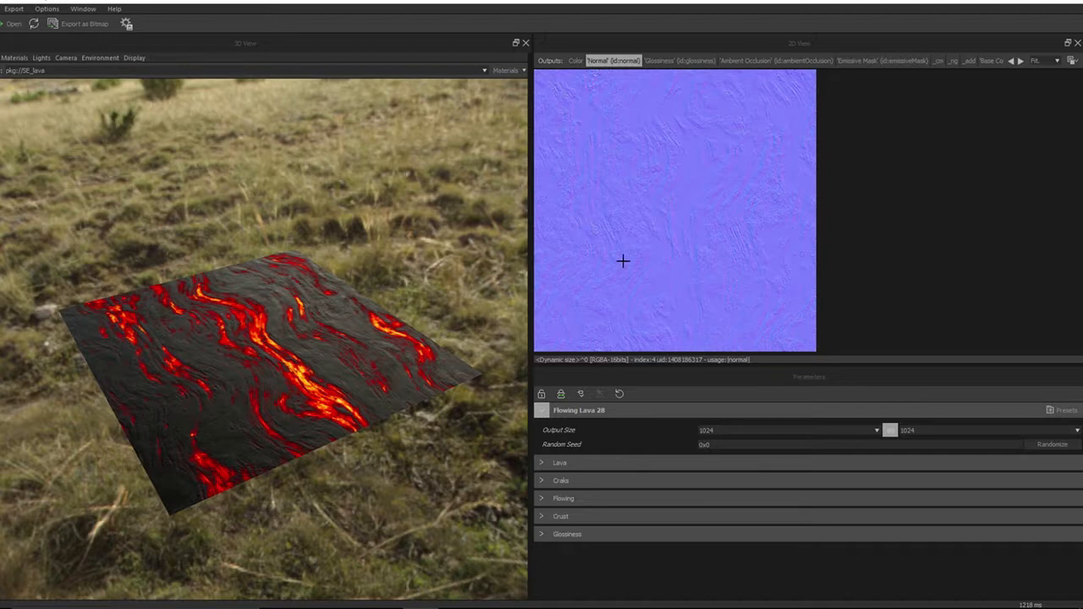
# Inspect the Glossiness and Roughness outputs in the 2D view, scrolling through the output list
pyautogui.moveTo(260, 430)
pyautogui.mouseDown()
pyautogui.moveTo(261, 411)
pyautogui.moveTo(260, 424)
pyautogui.mouseUp()
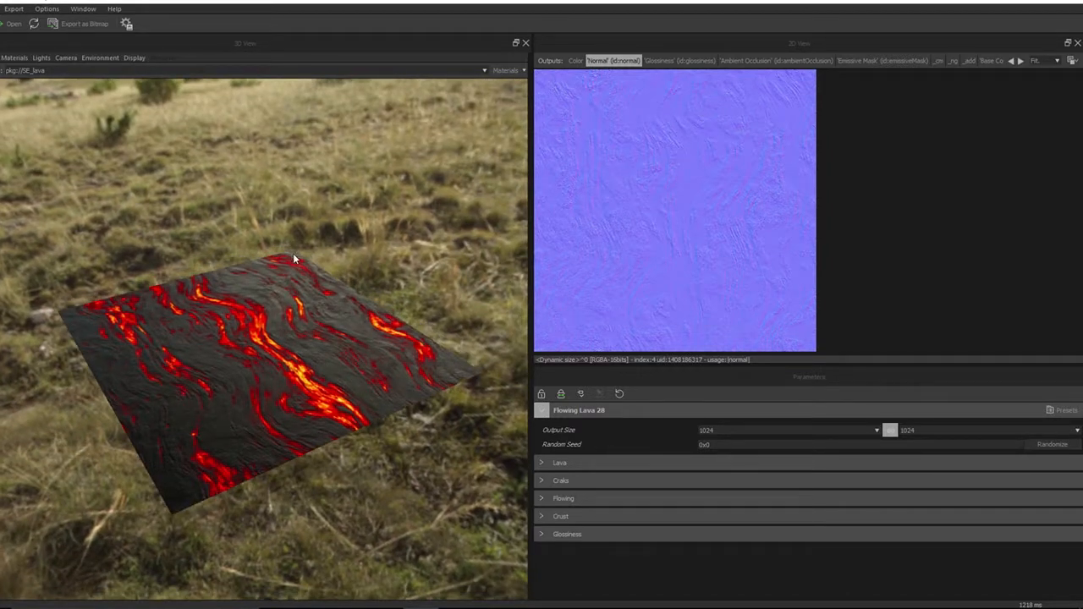
pyautogui.click(662, 61)
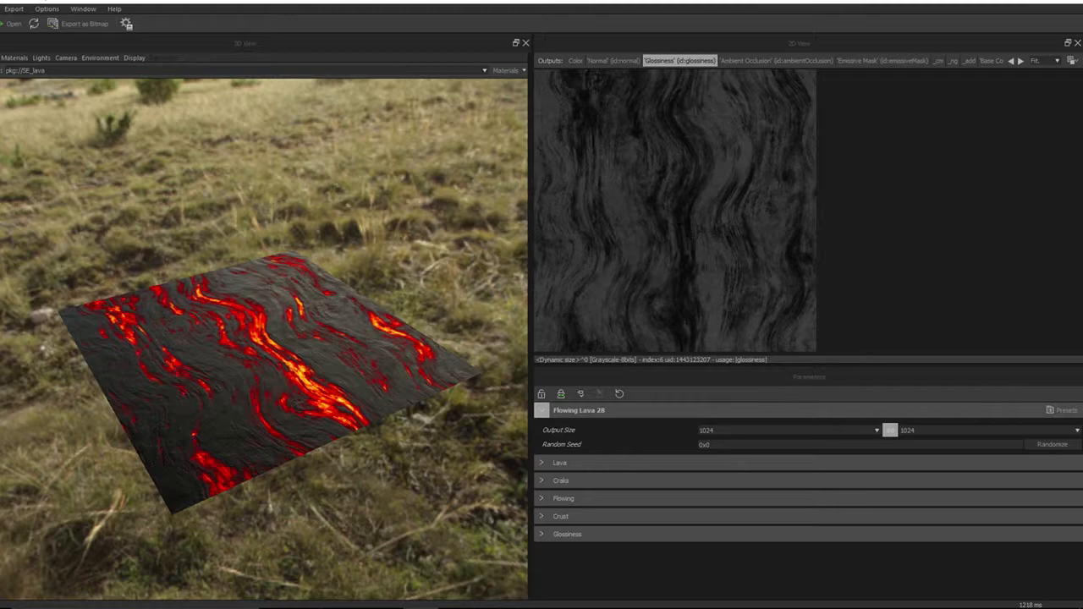
pyautogui.click(1020, 61)
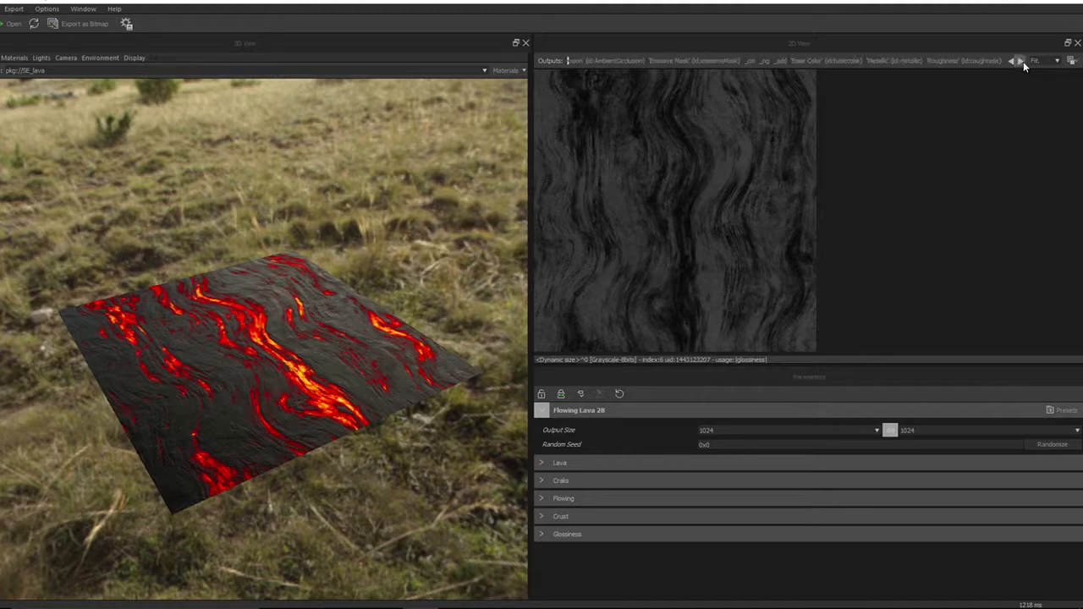
pyautogui.click(1021, 61)
pyautogui.click(827, 62)
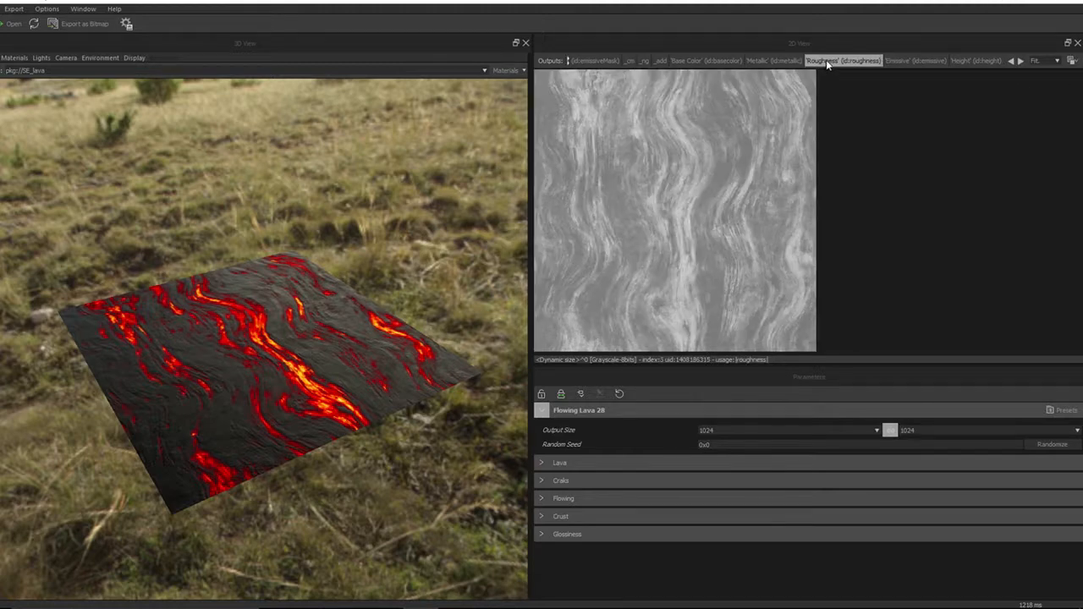
pyautogui.click(1012, 61)
pyautogui.click(1011, 61)
# Display the Glossiness output in the 2D view and compare it with the lava plane in 3D
pyautogui.click(1011, 61)
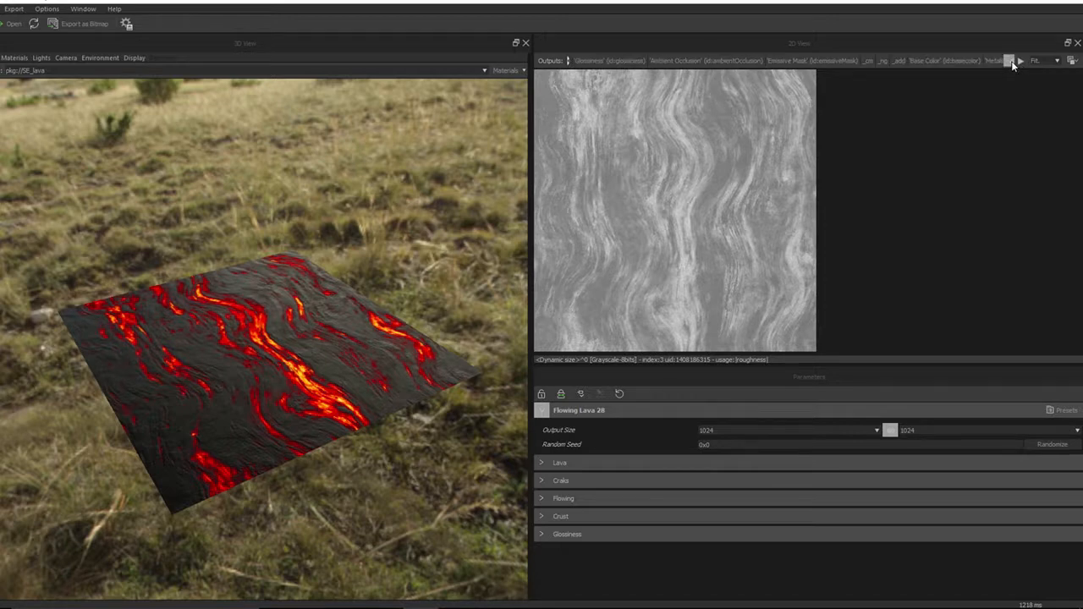
pyautogui.click(1011, 61)
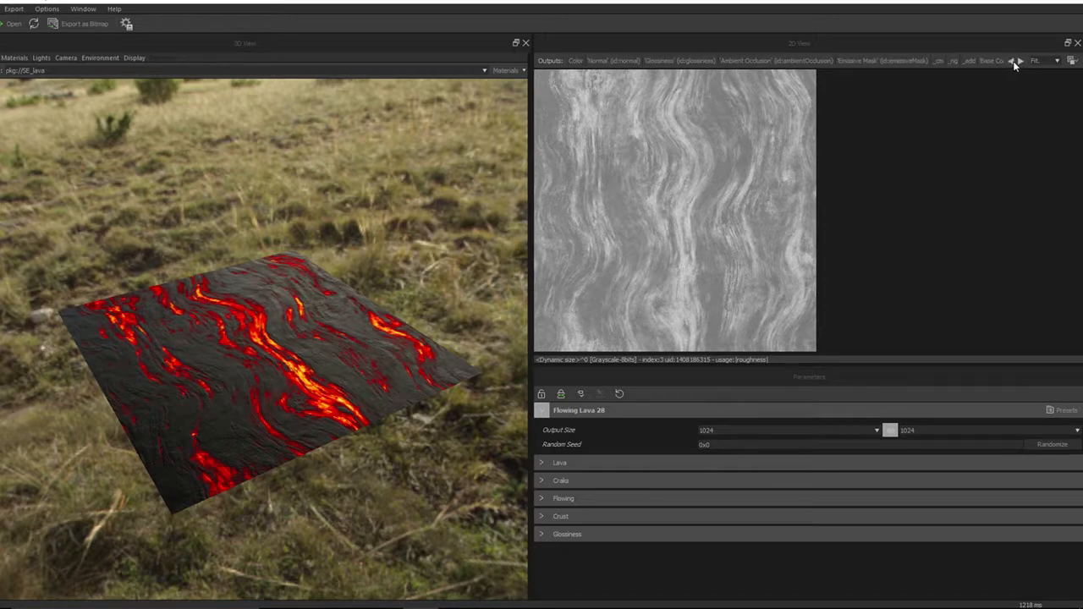
pyautogui.click(673, 63)
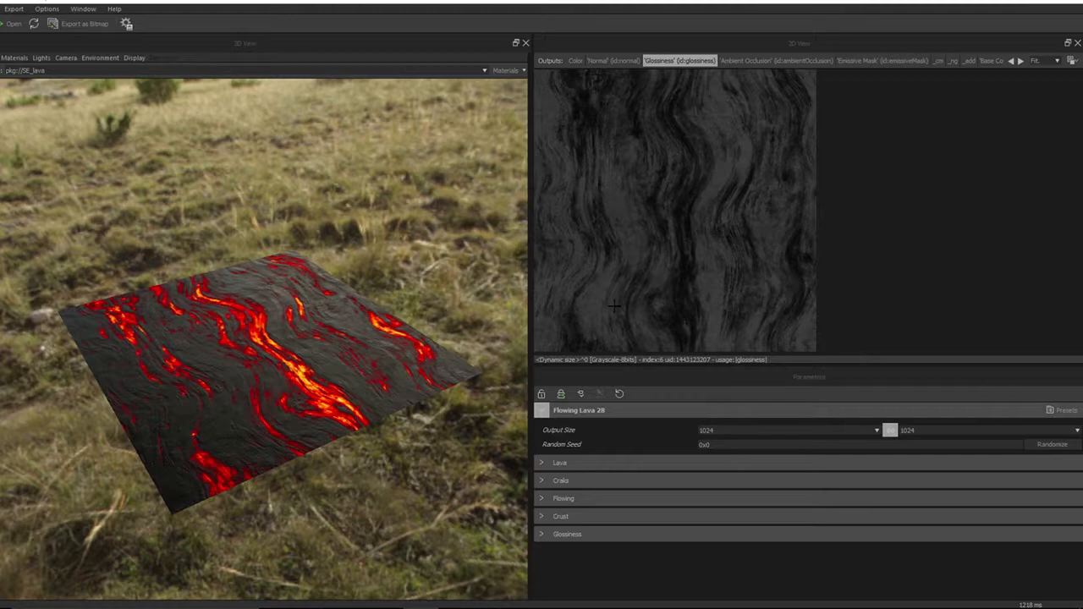
pyautogui.moveTo(288, 409)
pyautogui.mouseDown()
pyautogui.moveTo(284, 397)
pyautogui.moveTo(287, 413)
pyautogui.mouseUp()
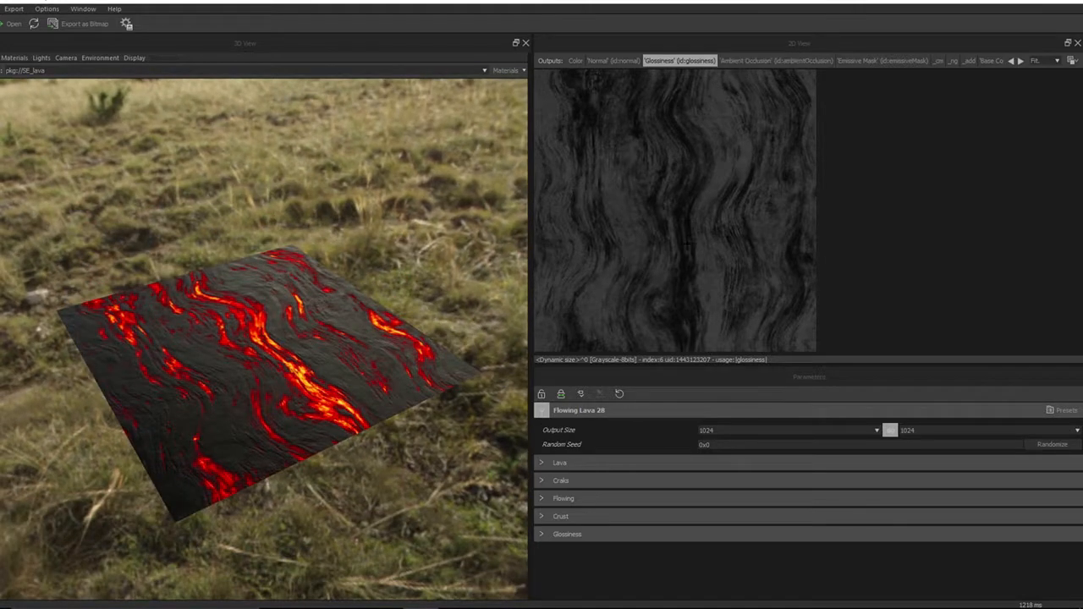
pyautogui.moveTo(283, 364)
pyautogui.mouseDown()
pyautogui.moveTo(284, 374)
pyautogui.moveTo(286, 354)
pyautogui.mouseUp()
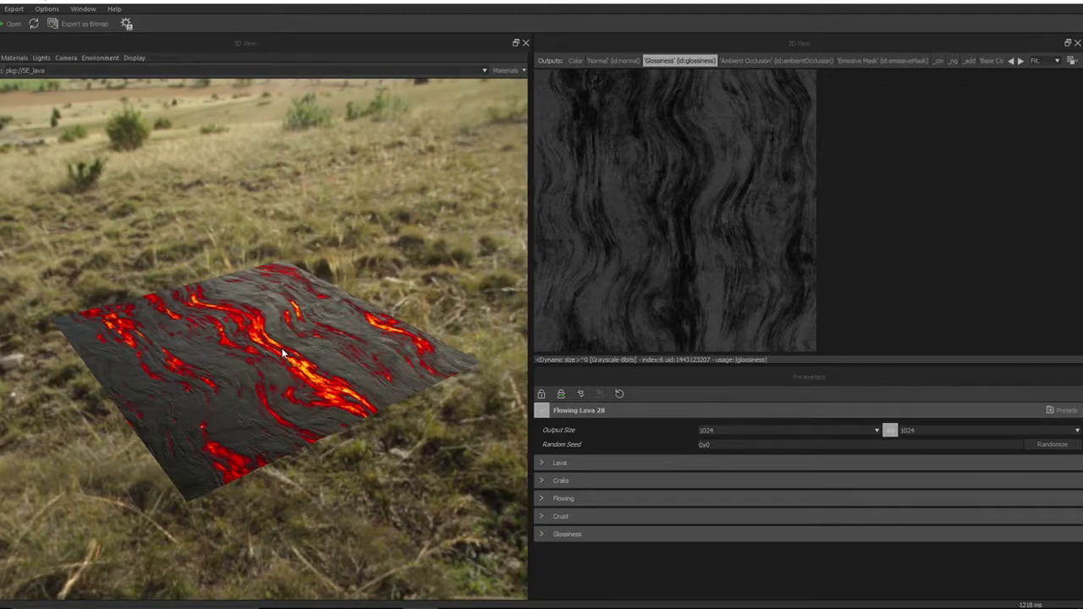
# Display the Ambient Occlusion output in the 2D view while examining the lava plane closely in 3D
pyautogui.click(751, 61)
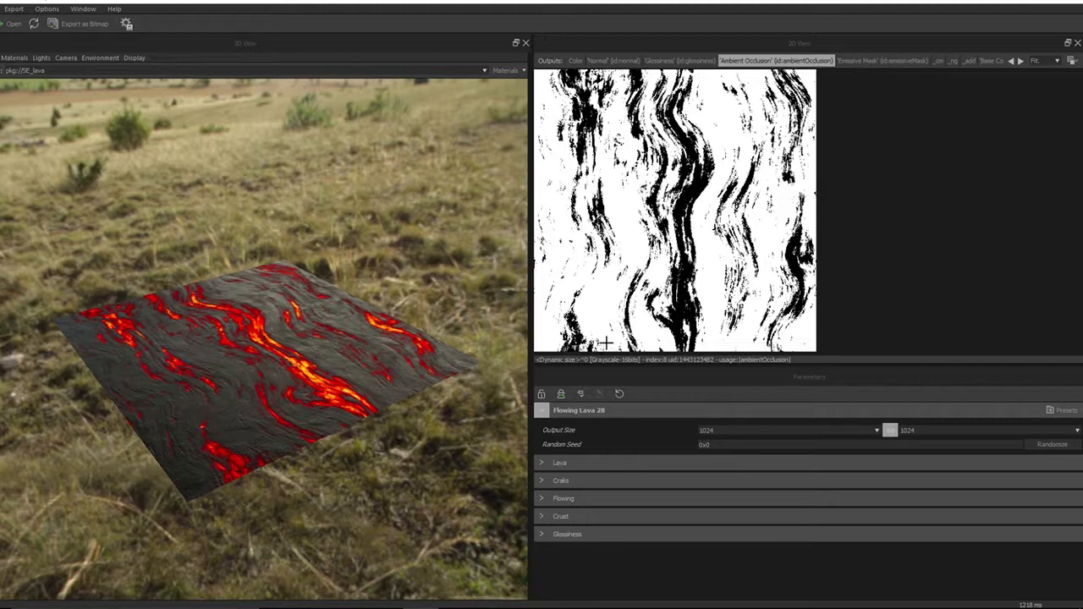
pyautogui.moveTo(304, 398); pyautogui.dragTo(322, 433)
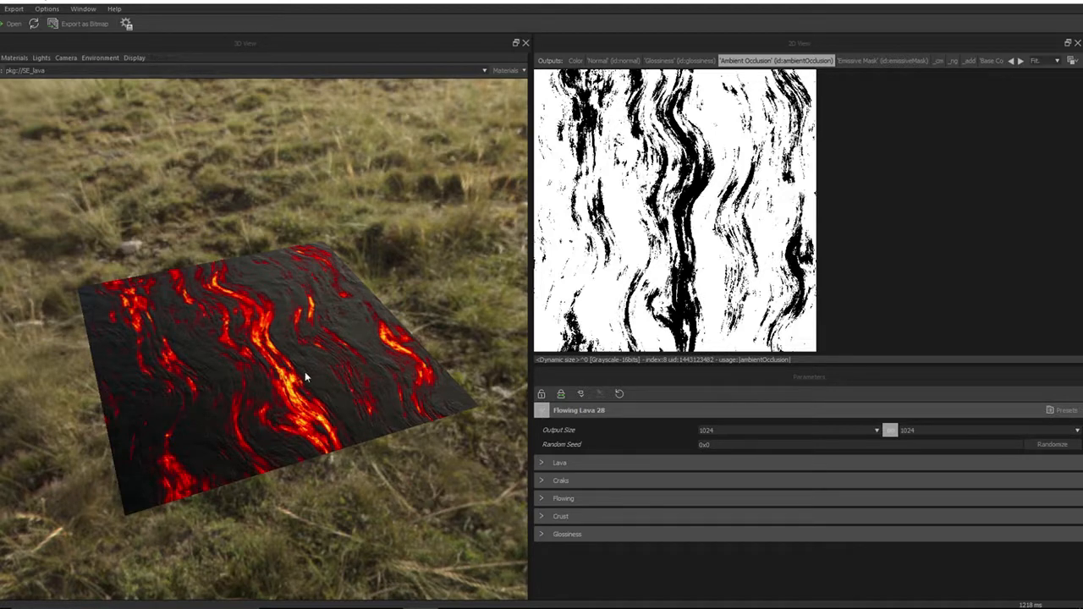
pyautogui.moveTo(305, 372)
pyautogui.mouseDown()
pyautogui.moveTo(312, 343)
pyautogui.moveTo(310, 401)
pyautogui.moveTo(316, 364)
pyautogui.moveTo(315, 399)
pyautogui.moveTo(317, 376)
pyautogui.mouseUp()
pyautogui.scroll(3, 314, 398)
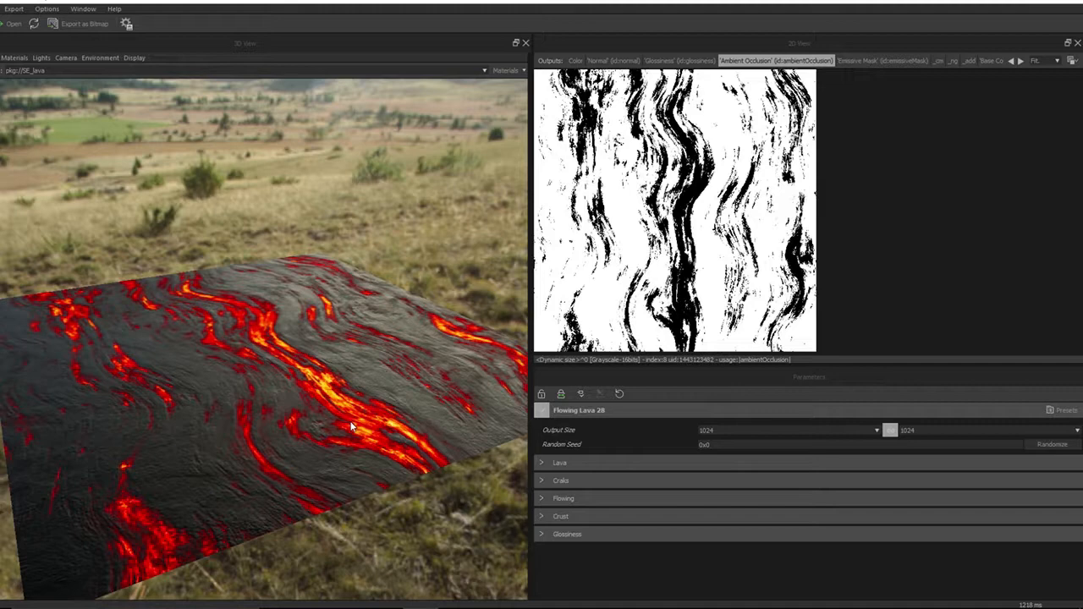
pyautogui.moveTo(353, 428); pyautogui.dragTo(372, 415)
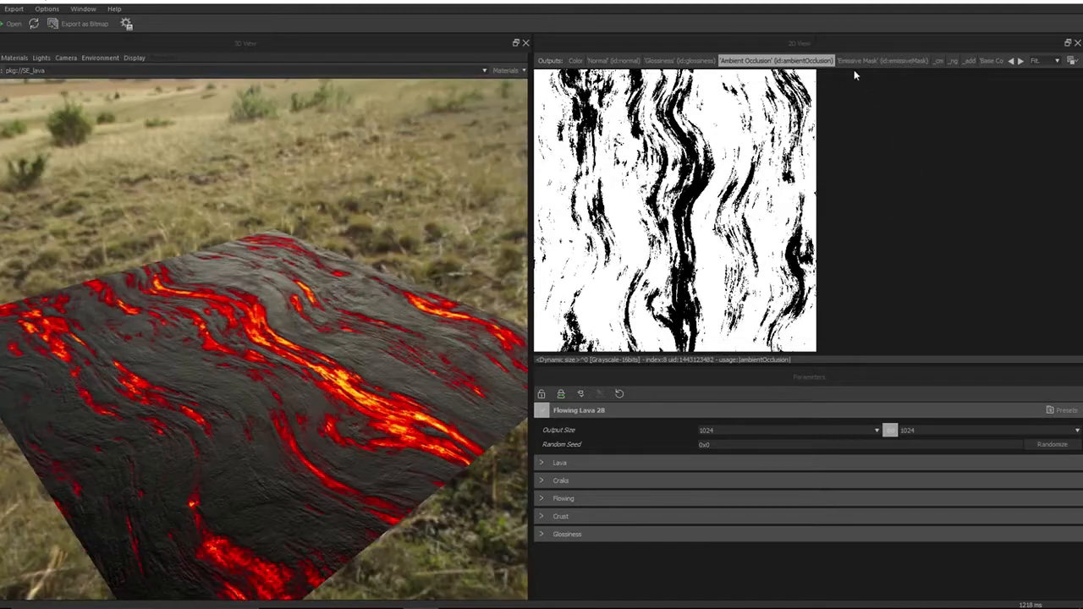
# Display the Emissive Mask output in the 2D view and compare it with the 3D lava plane
pyautogui.click(854, 63)
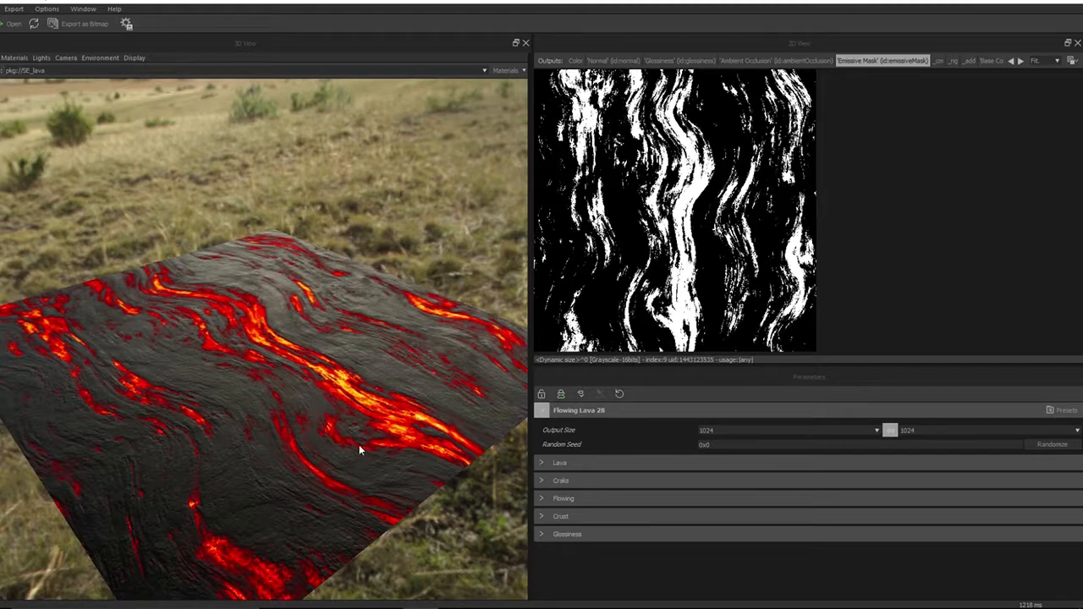
pyautogui.moveTo(359, 444); pyautogui.dragTo(304, 491)
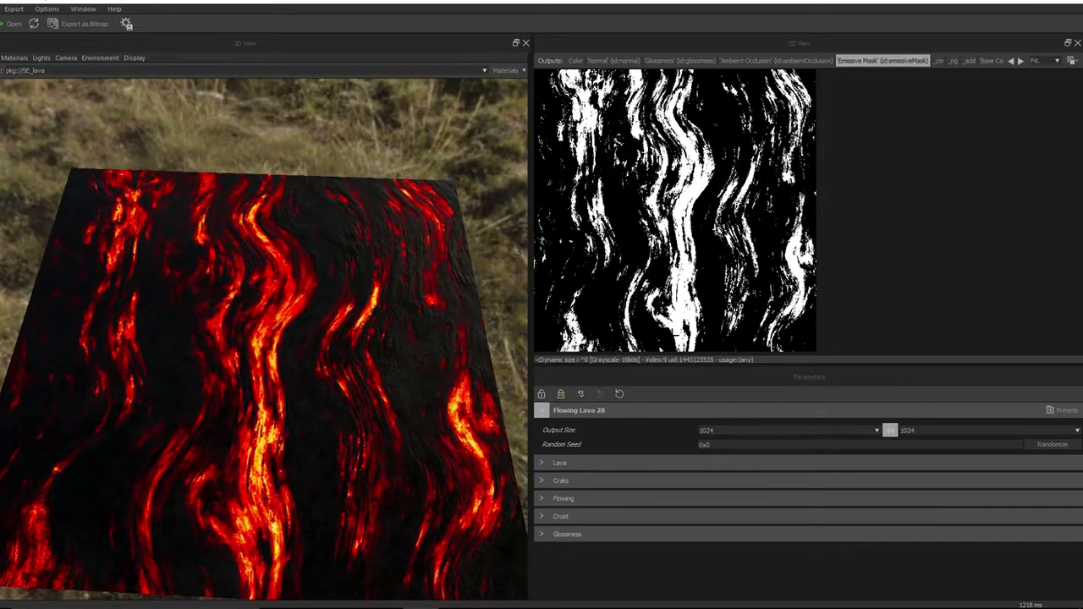
pyautogui.moveTo(341, 497); pyautogui.dragTo(343, 489)
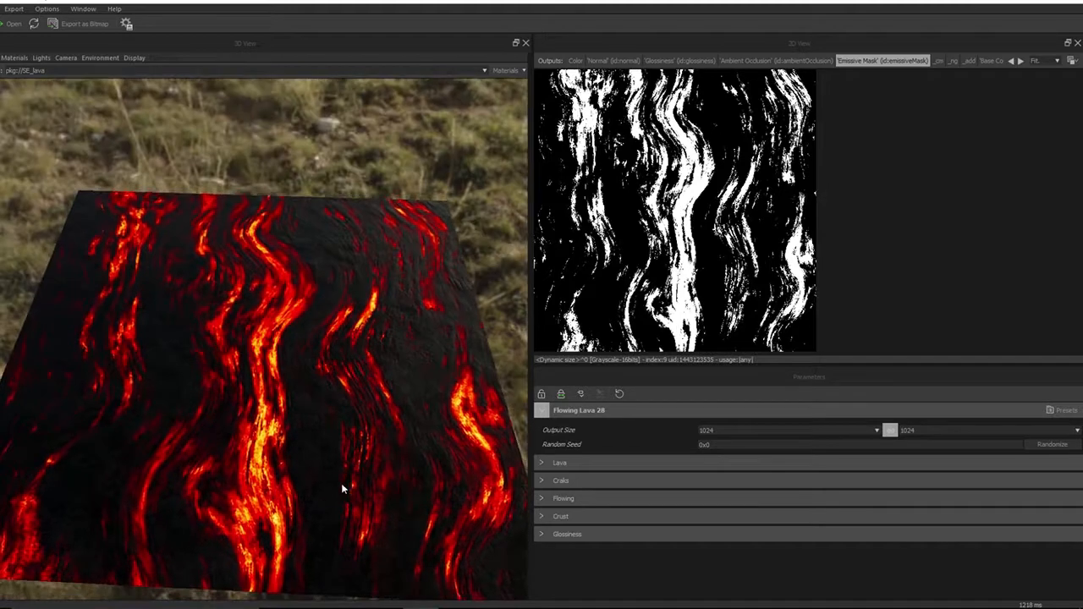
# Display the _cm output in the 2D view and turn off Display alpha channel for that view
pyautogui.click(937, 63)
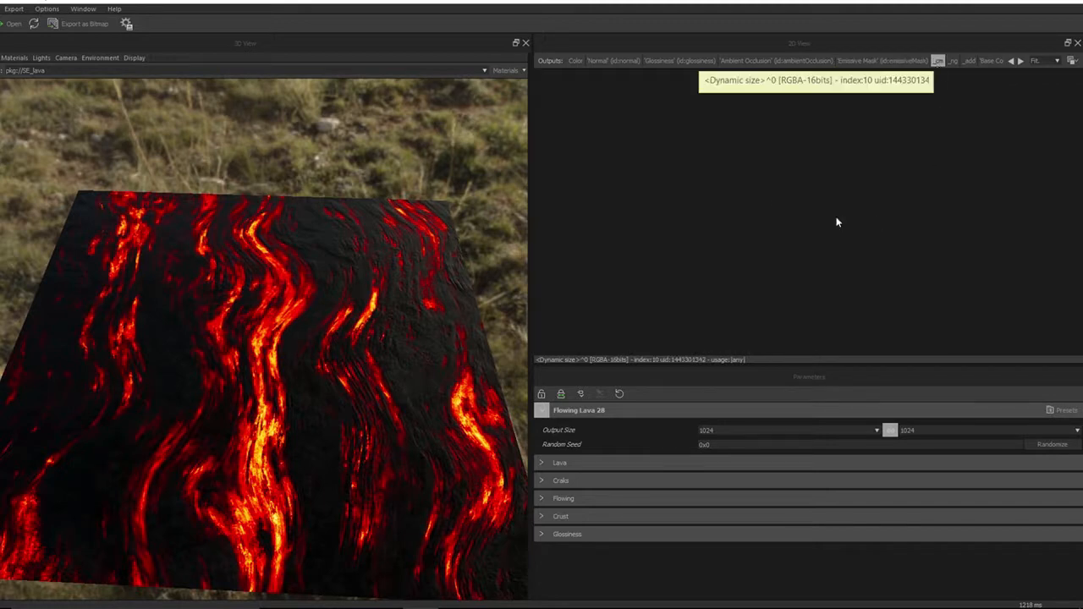
pyautogui.click(1072, 61)
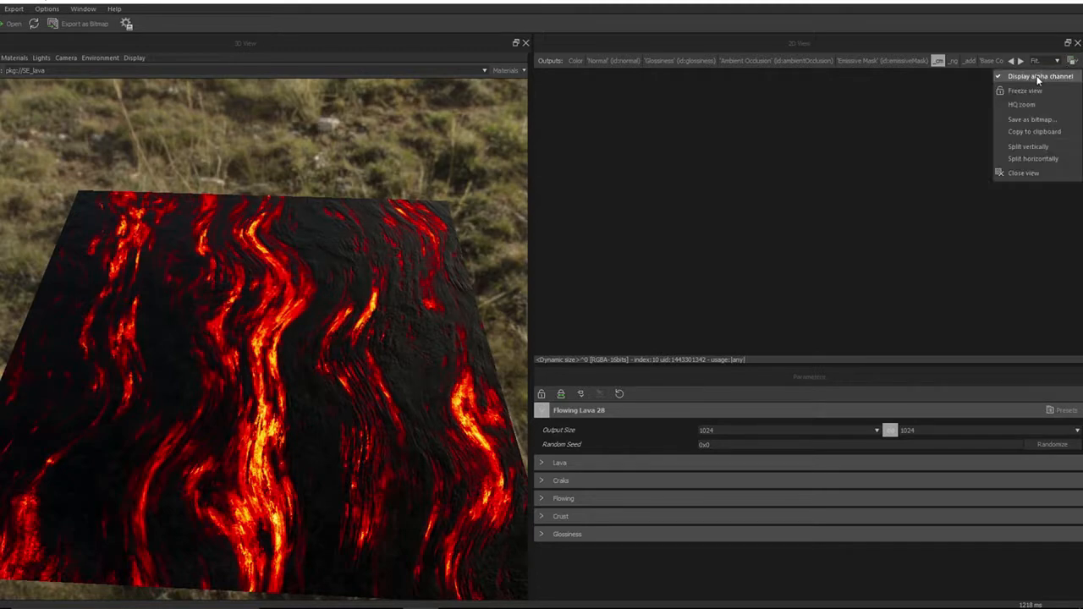
pyautogui.click(1040, 80)
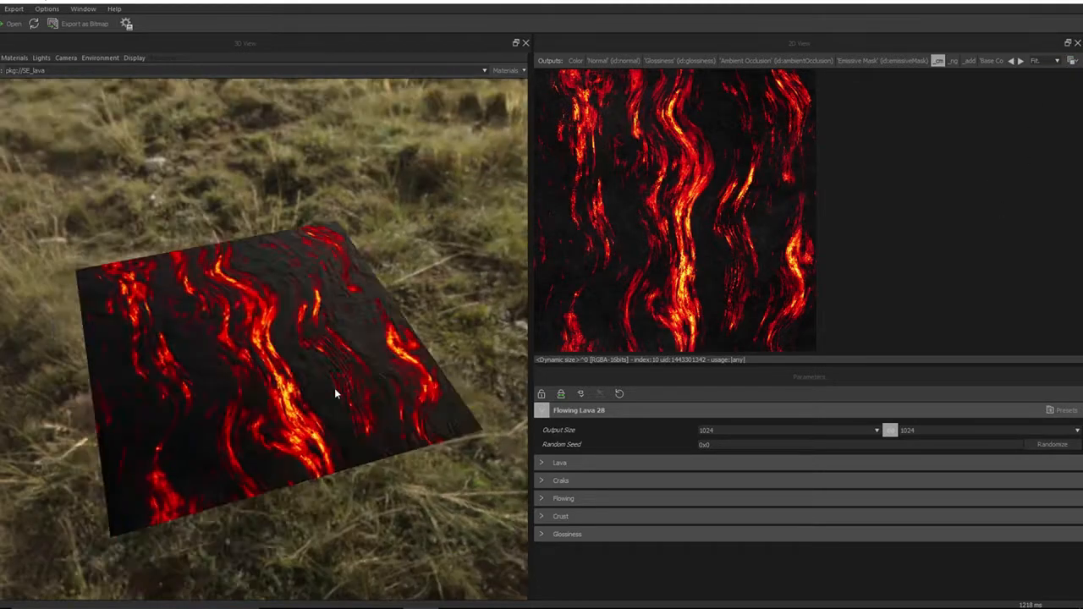
pyautogui.moveTo(334, 387); pyautogui.dragTo(330, 394)
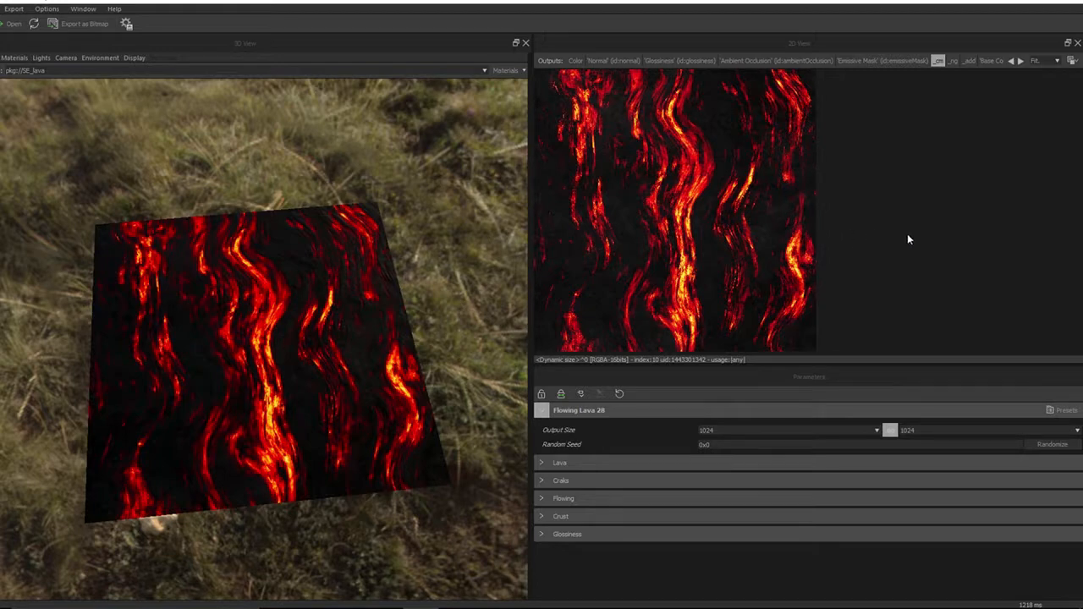
# Scroll the output list forward and display the Metallic output in the 2D view
pyautogui.click(1021, 61)
pyautogui.click(1021, 62)
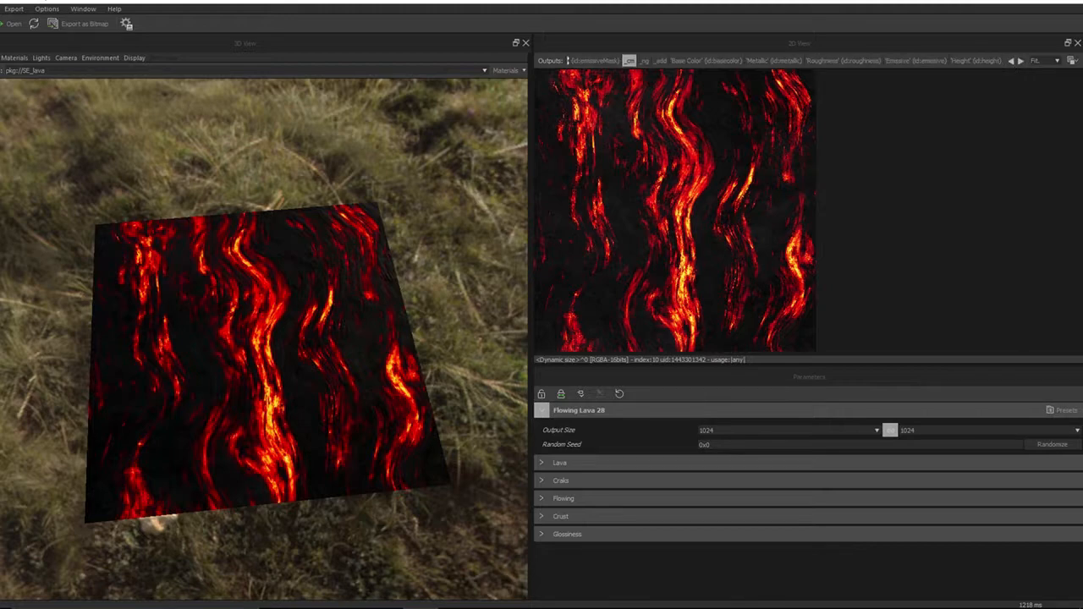
pyautogui.click(762, 61)
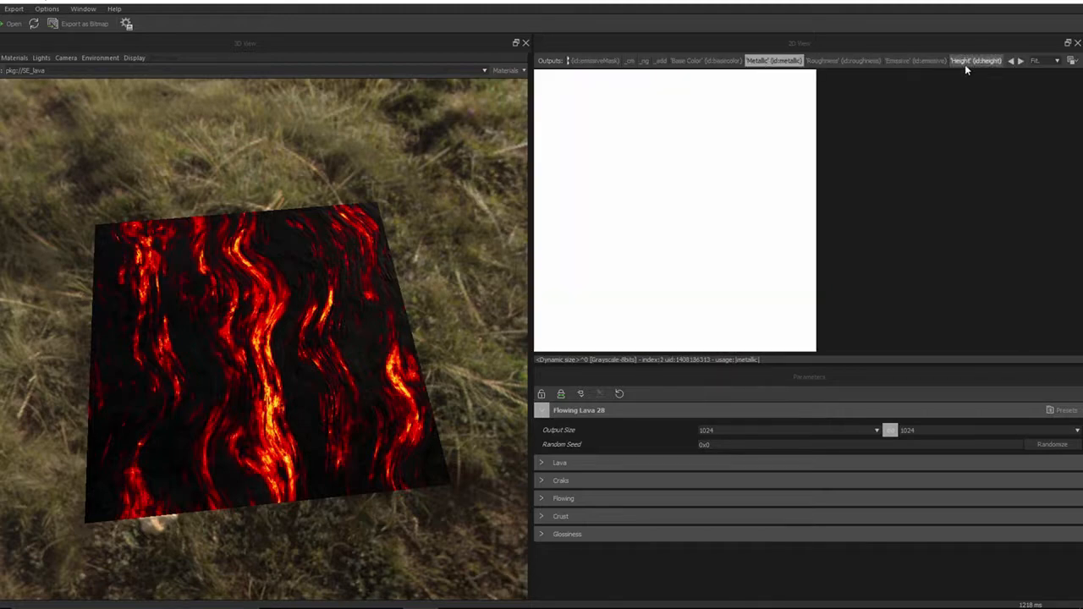
# Scroll the output list back and display the _ng and _add outputs in the 2D view
pyautogui.click(1013, 61)
pyautogui.click(1012, 62)
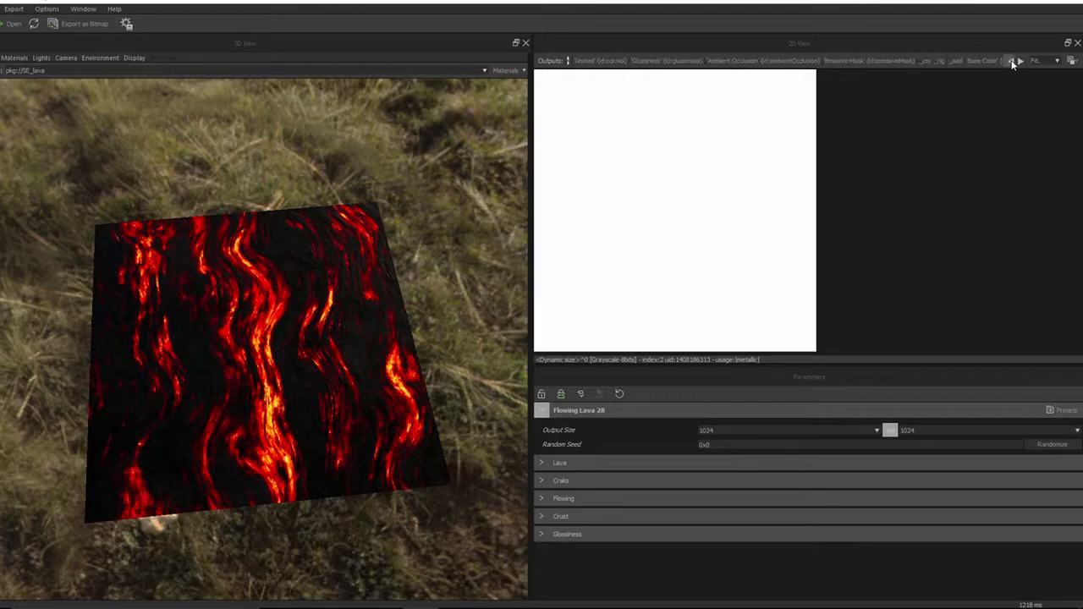
pyautogui.click(939, 62)
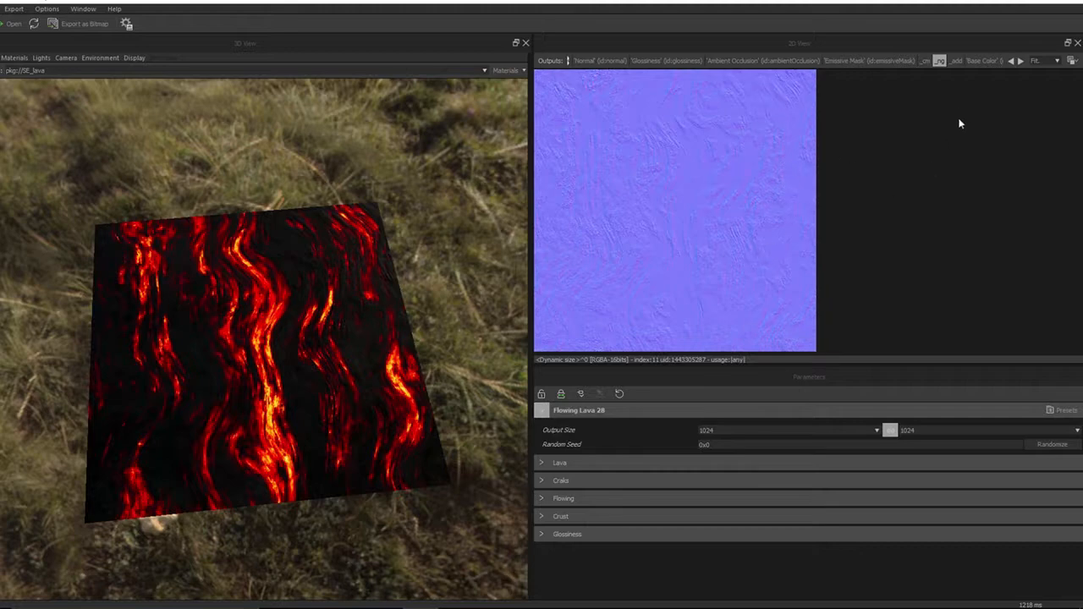
pyautogui.click(955, 61)
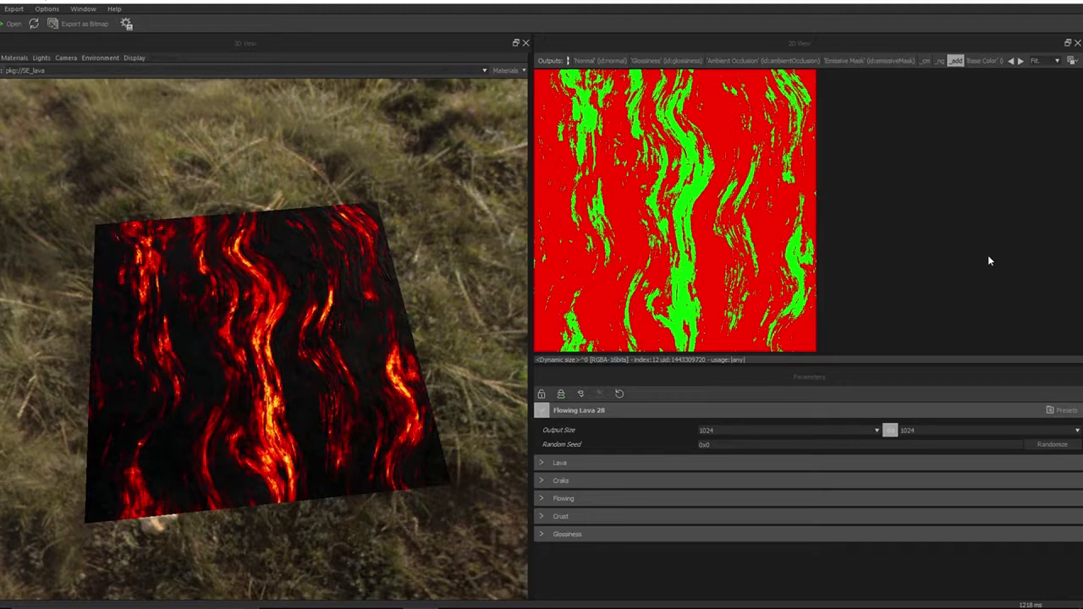
# Display the Normal output and then the Color output in the 2D view
pyautogui.click(599, 60)
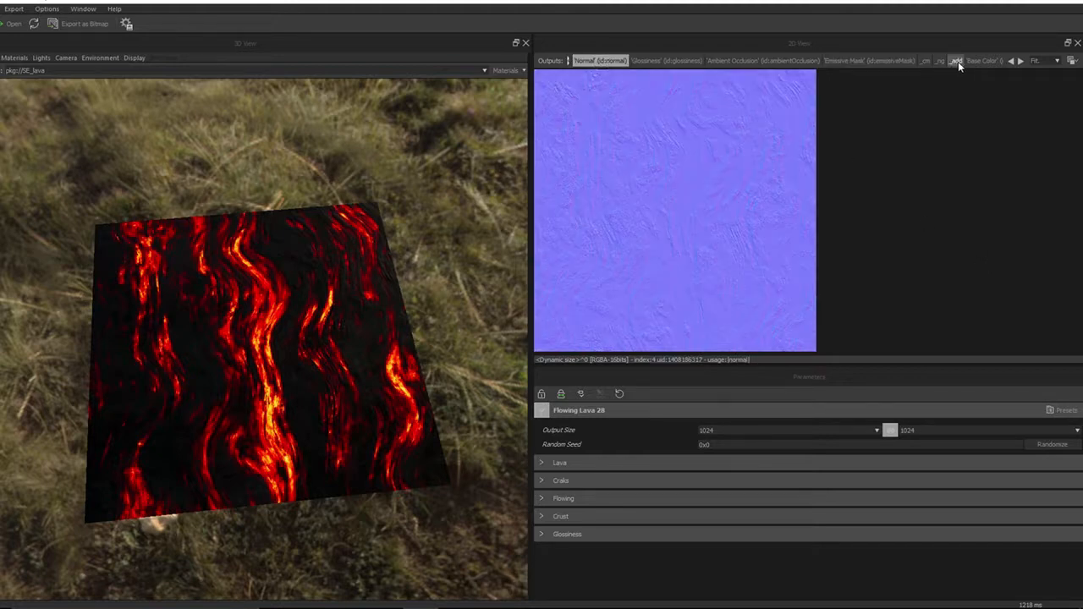
pyautogui.click(1013, 62)
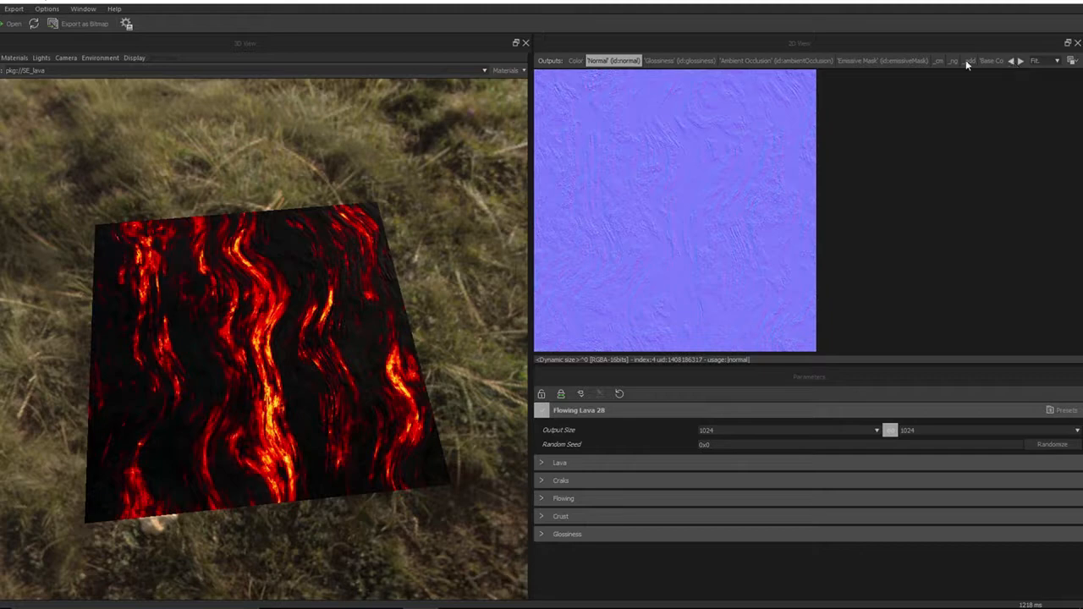
pyautogui.click(575, 62)
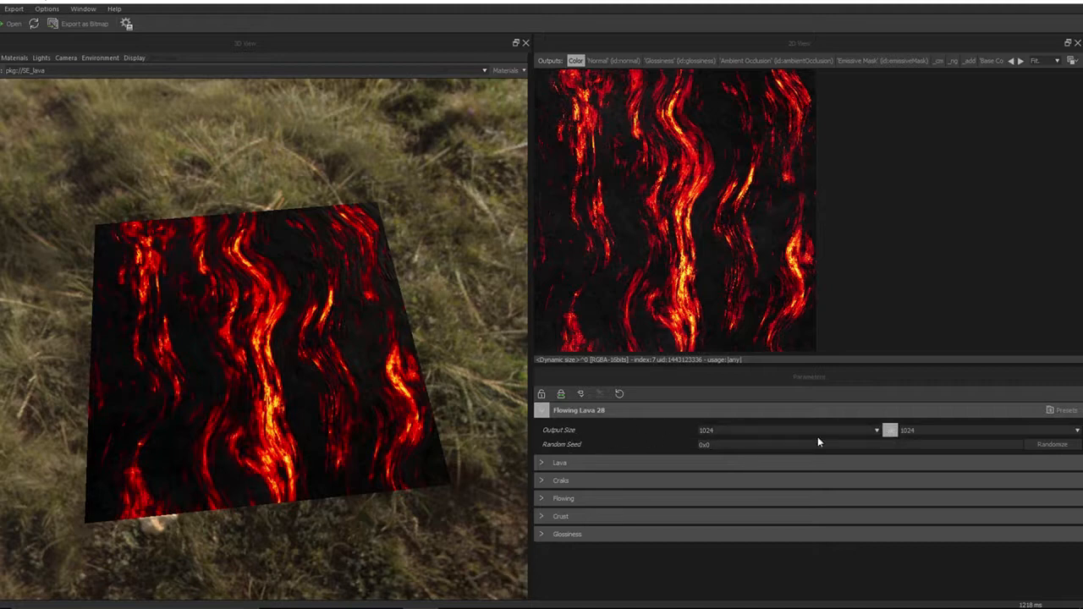
# Set the Flowing Lava 28 output size to 2048
pyautogui.click(877, 432)
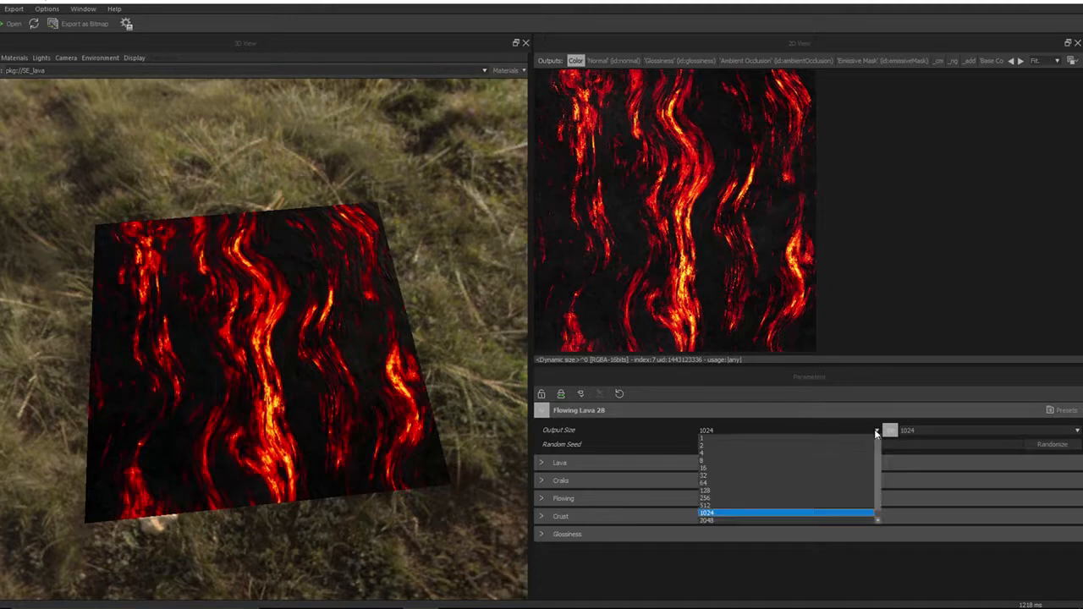
pyautogui.click(770, 520)
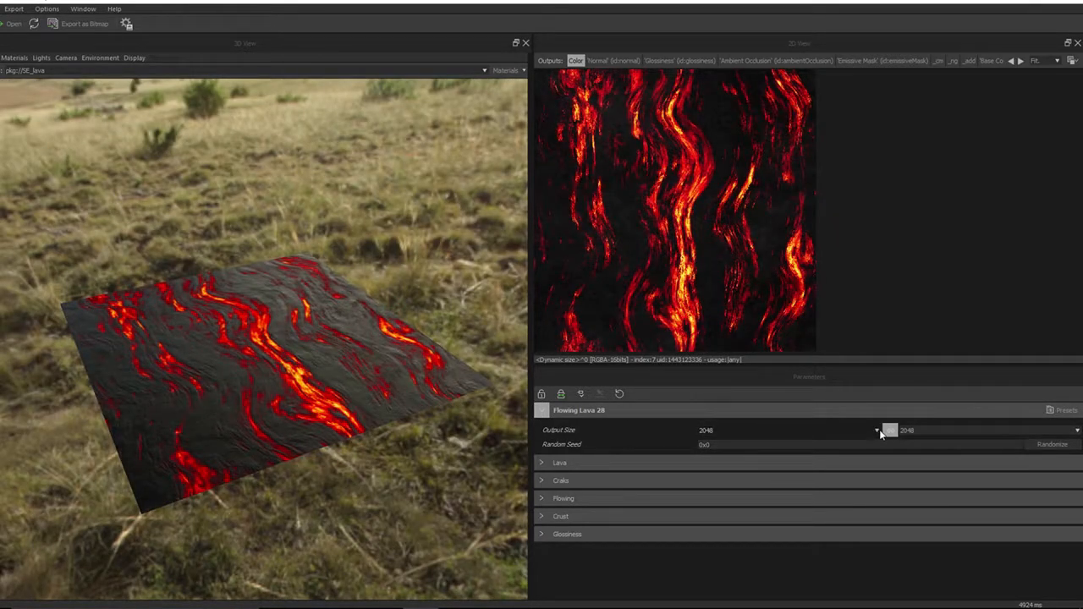
# Set the output size to 512 and inspect the 3D lava plane
pyautogui.click(876, 431)
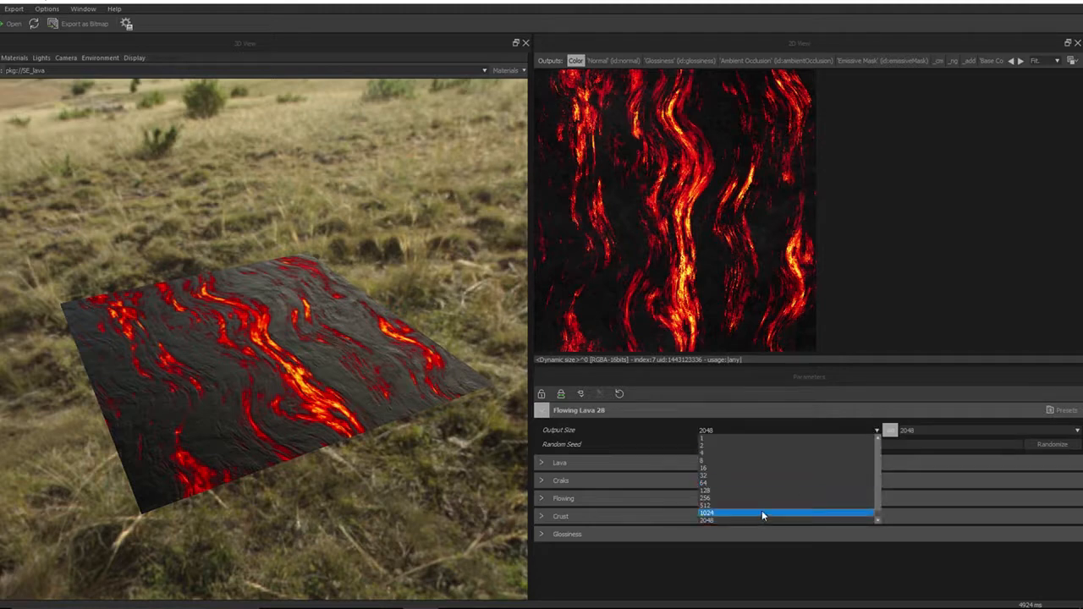
pyautogui.click(760, 505)
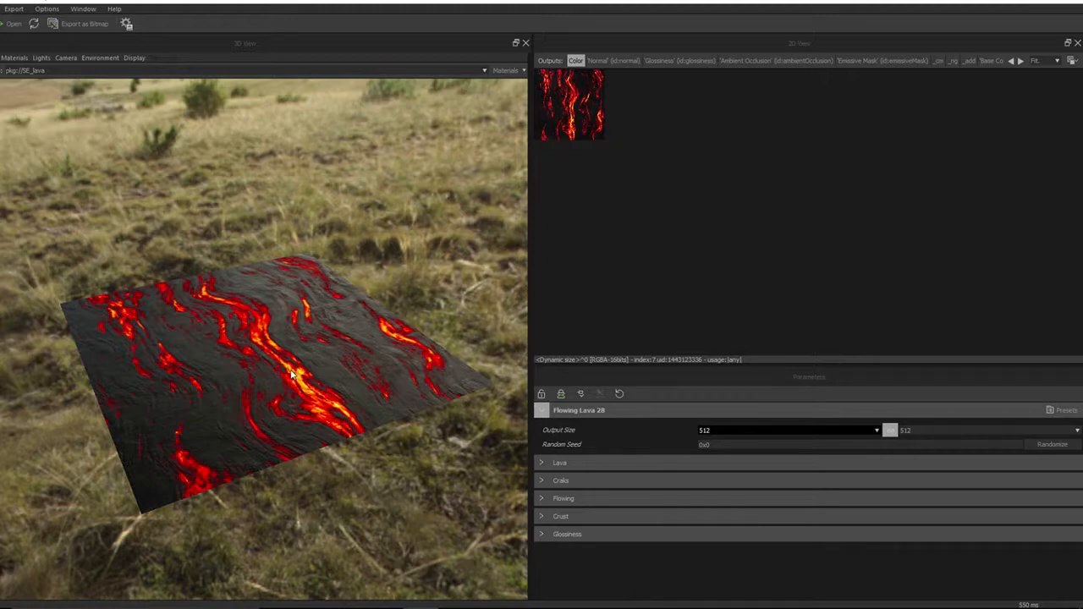
pyautogui.moveTo(291, 372); pyautogui.dragTo(353, 380)
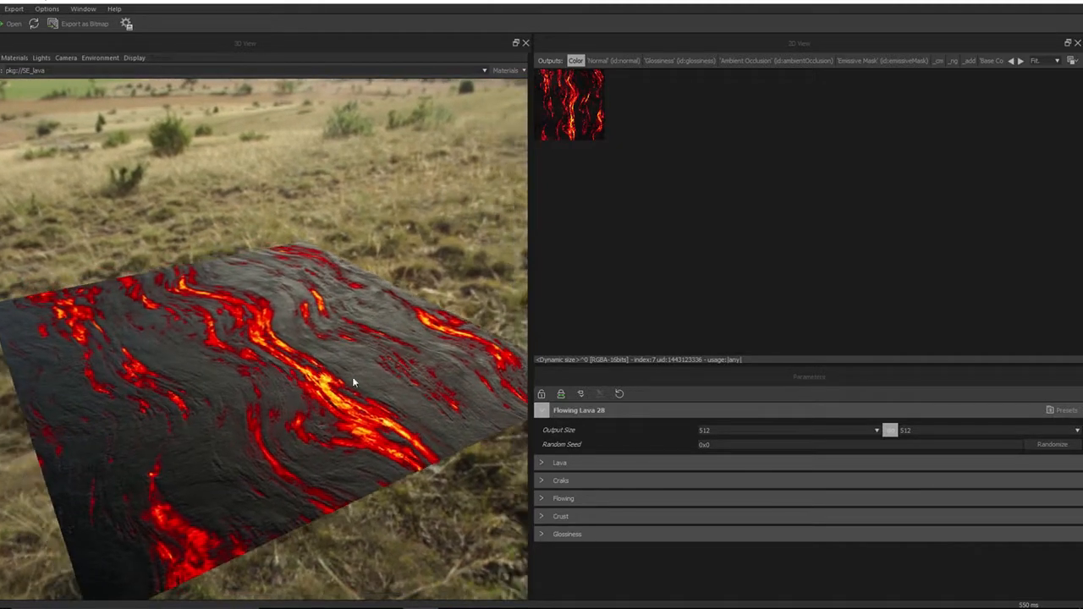
# Set the output size to 2048 and inspect the 3D lava plane again
pyautogui.click(876, 430)
pyautogui.click(760, 519)
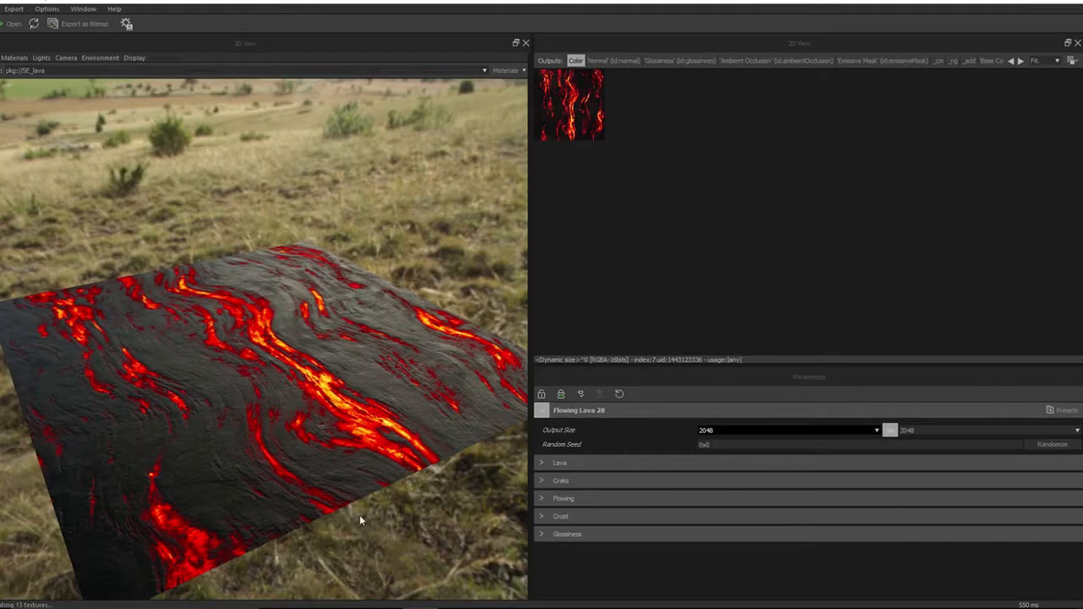
pyautogui.moveTo(298, 466); pyautogui.dragTo(301, 489)
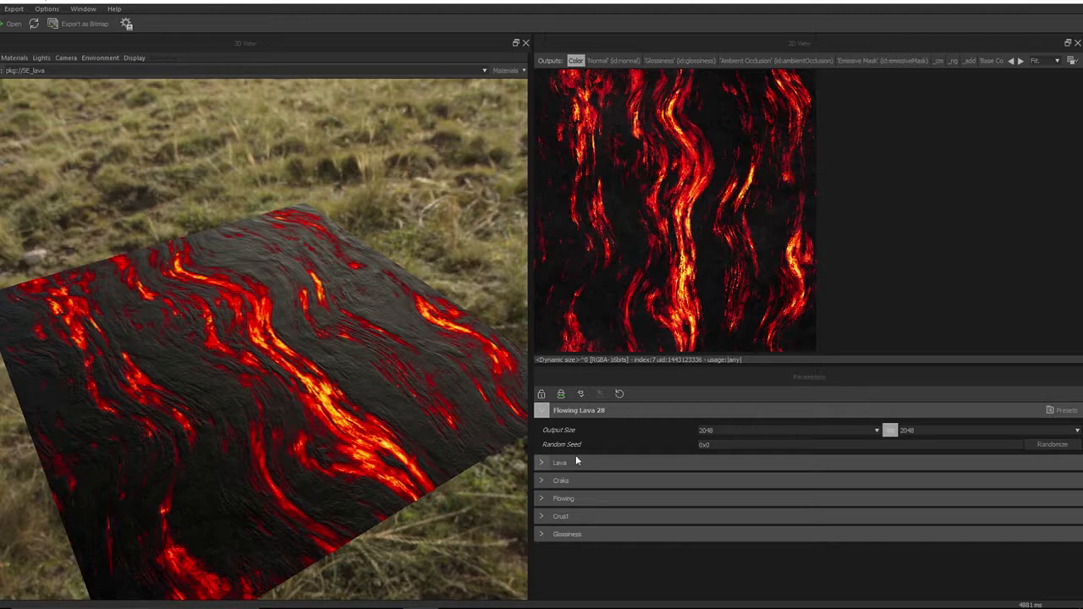
# Set the output size to 1024
pyautogui.click(876, 431)
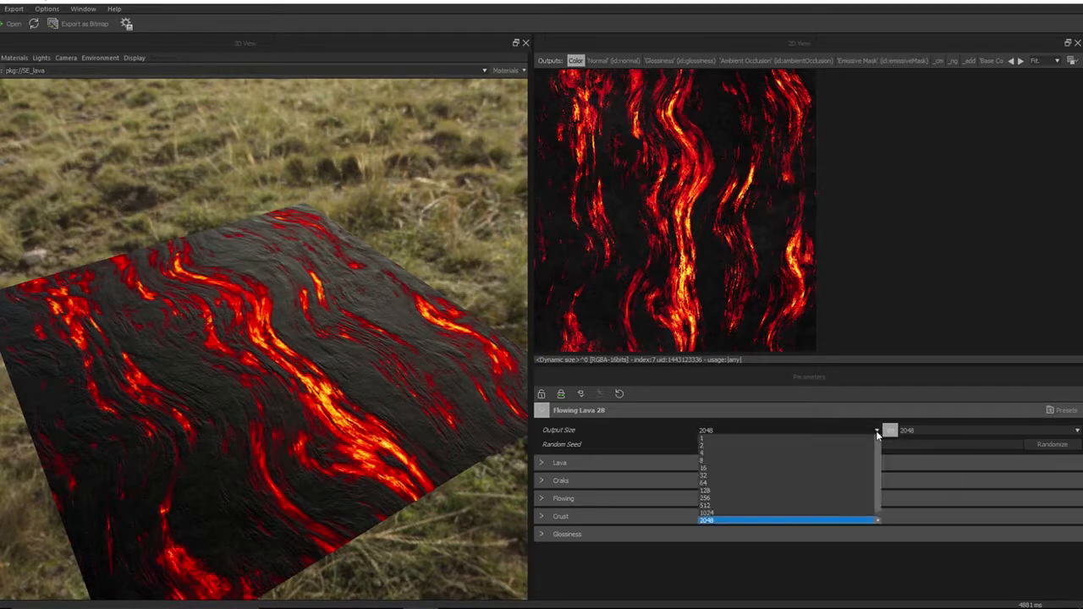
pyautogui.click(736, 513)
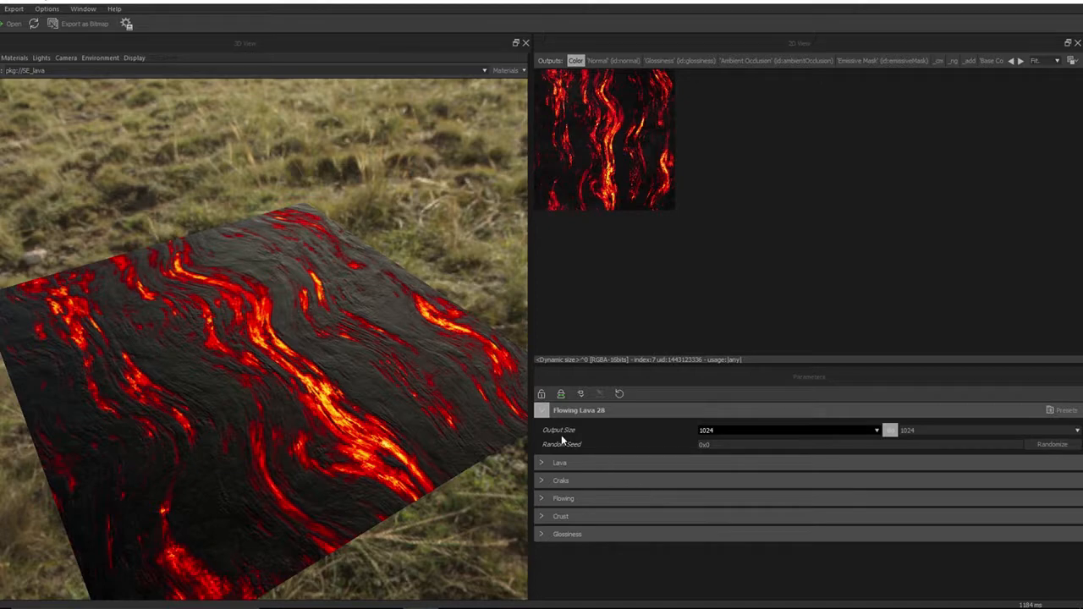
# Randomize the material's random seed several times
pyautogui.click(1050, 446)
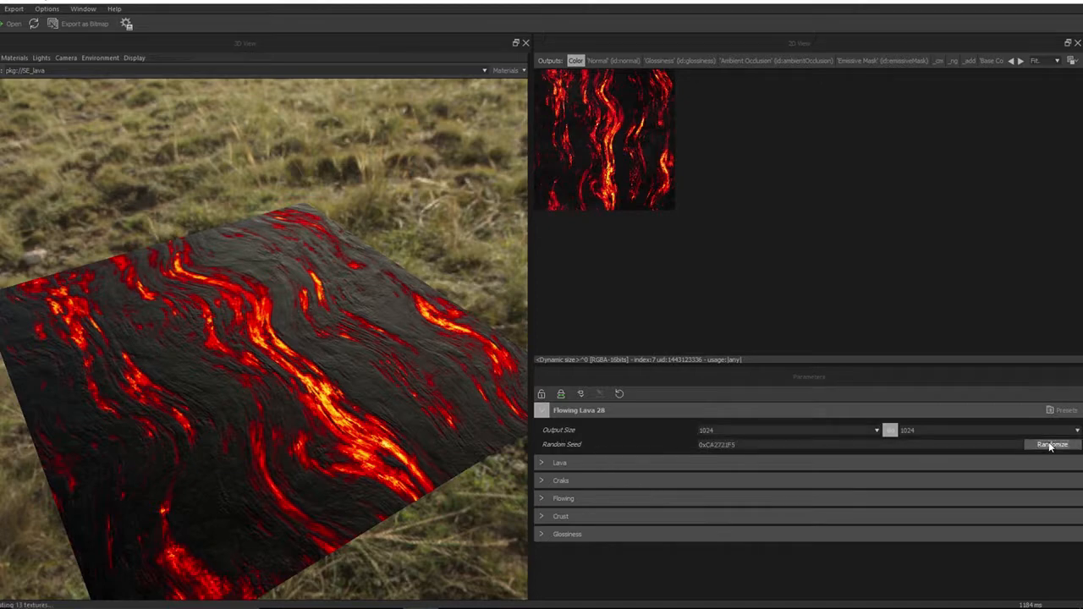
pyautogui.click(1050, 446)
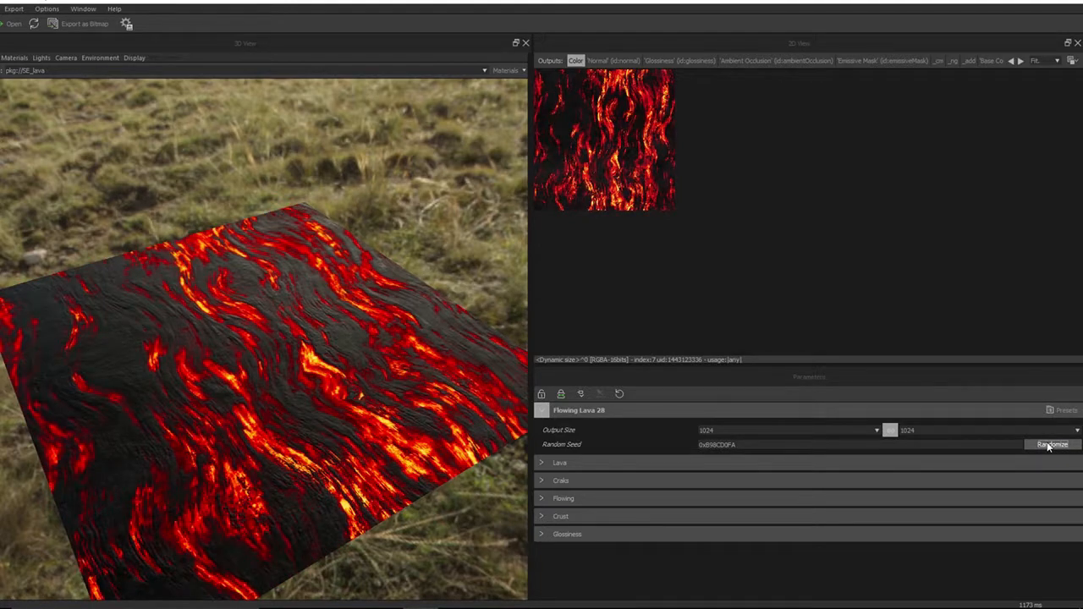
pyautogui.click(1050, 445)
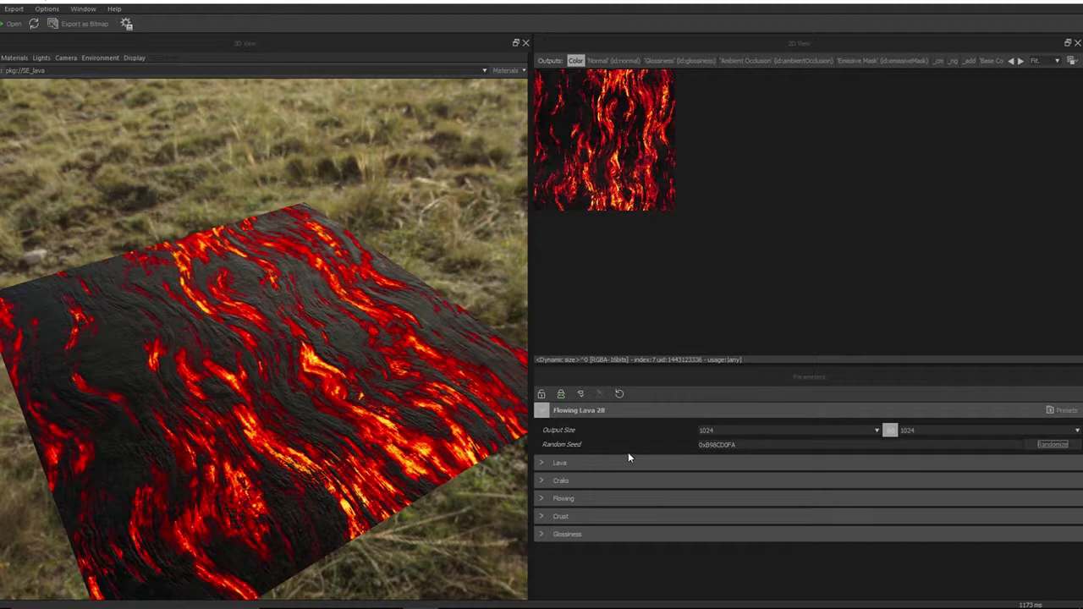
# Randomize the random seed once more and inspect the regenerated lava plane in 3D
pyautogui.click(1051, 446)
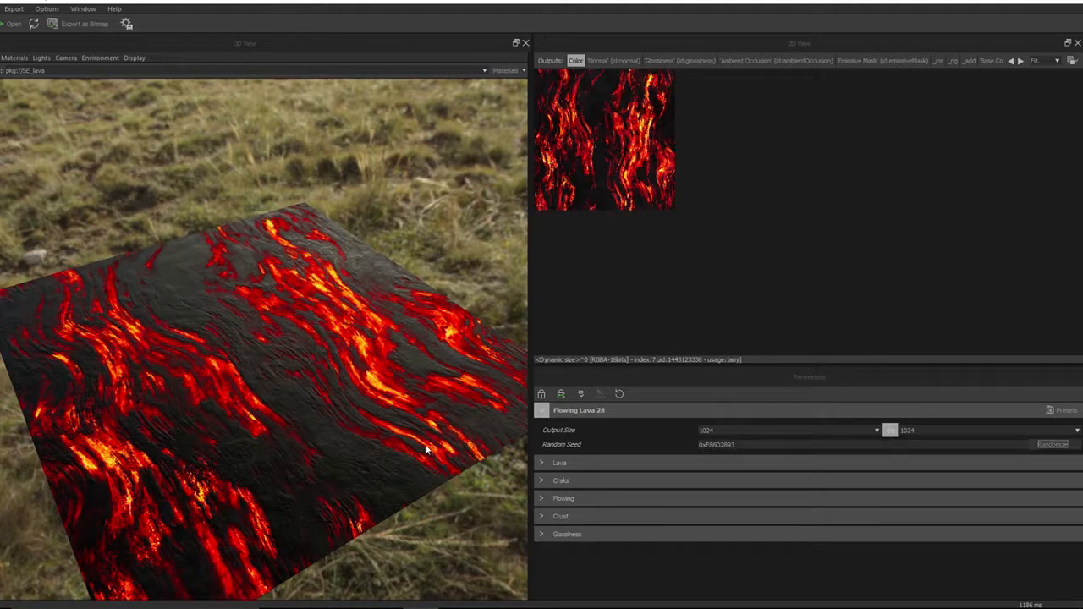
pyautogui.moveTo(278, 419)
pyautogui.mouseDown()
pyautogui.moveTo(290, 401)
pyautogui.moveTo(281, 448)
pyautogui.moveTo(279, 414)
pyautogui.mouseUp()
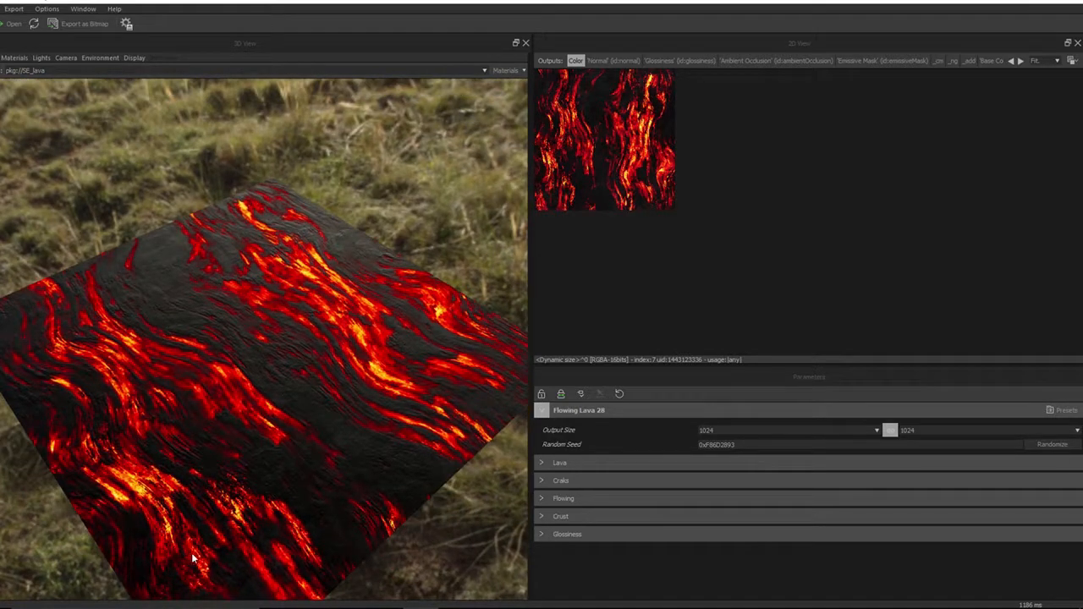
pyautogui.moveTo(236, 565); pyautogui.dragTo(276, 502)
# Expand the Lava parameter group and inspect the lava plane from several angles and distances
pyautogui.click(558, 463)
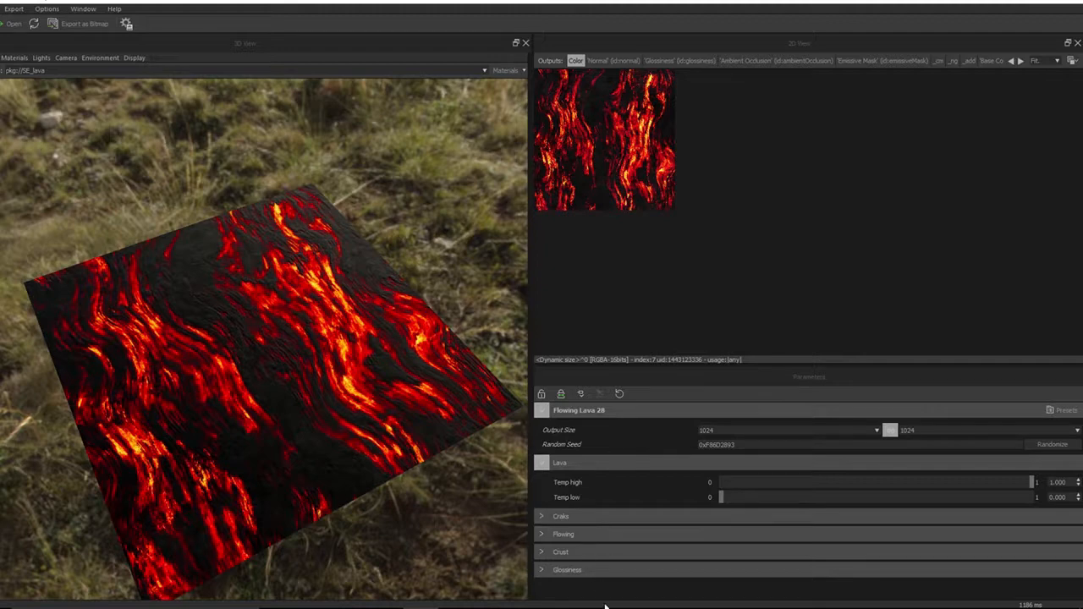
pyautogui.moveTo(282, 425)
pyautogui.mouseDown()
pyautogui.moveTo(314, 393)
pyautogui.moveTo(284, 432)
pyautogui.moveTo(266, 416)
pyautogui.moveTo(290, 394)
pyautogui.moveTo(297, 415)
pyautogui.mouseUp()
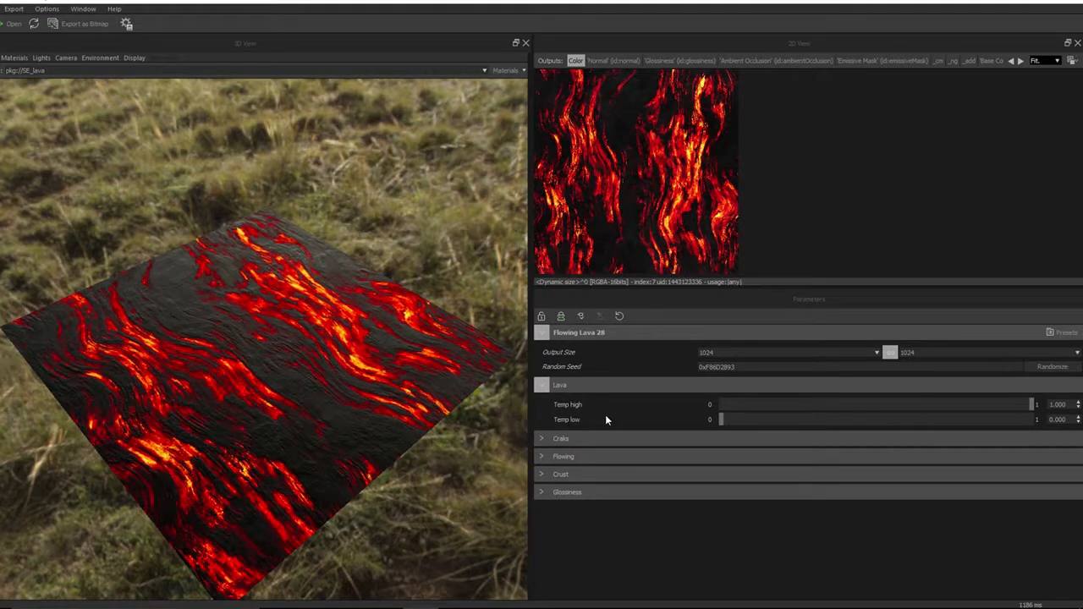
pyautogui.moveTo(297, 418); pyautogui.dragTo(284, 395)
pyautogui.scroll(2, 287, 393)
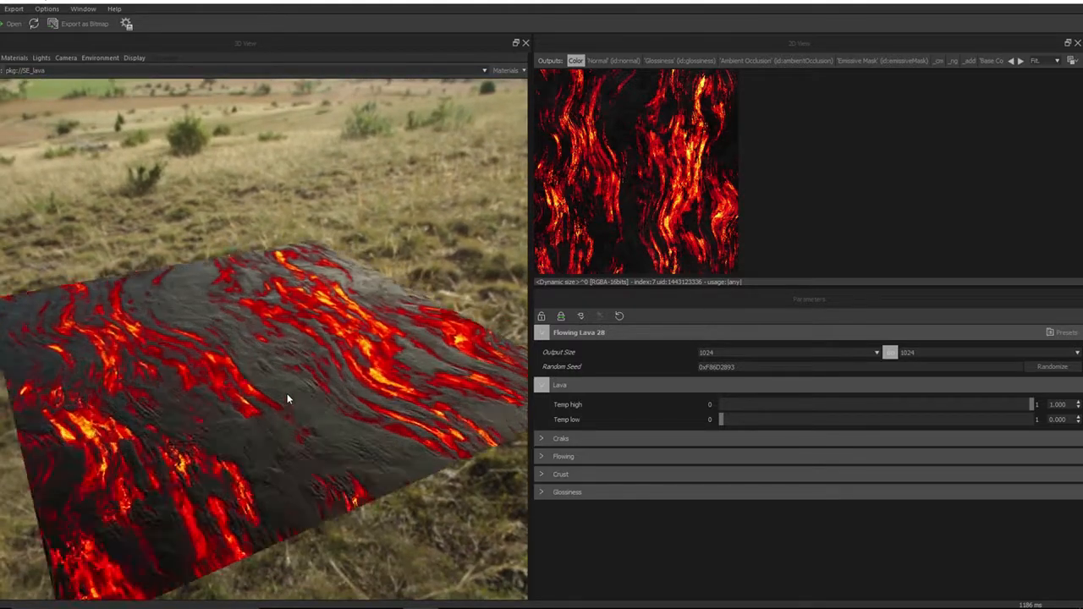
pyautogui.scroll(5, 287, 394)
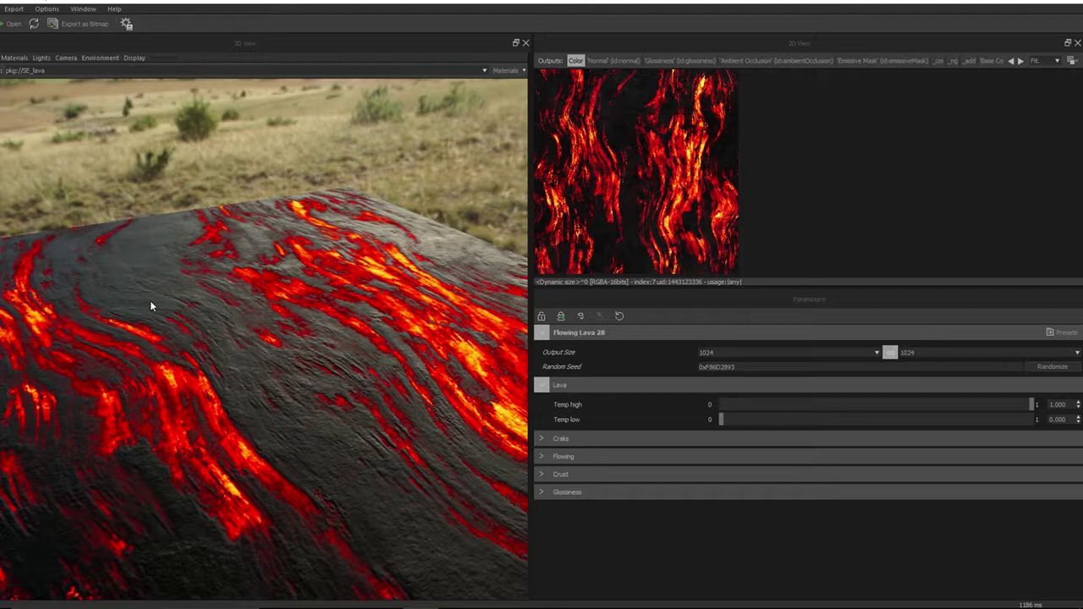
pyautogui.moveTo(345, 467); pyautogui.dragTo(396, 501)
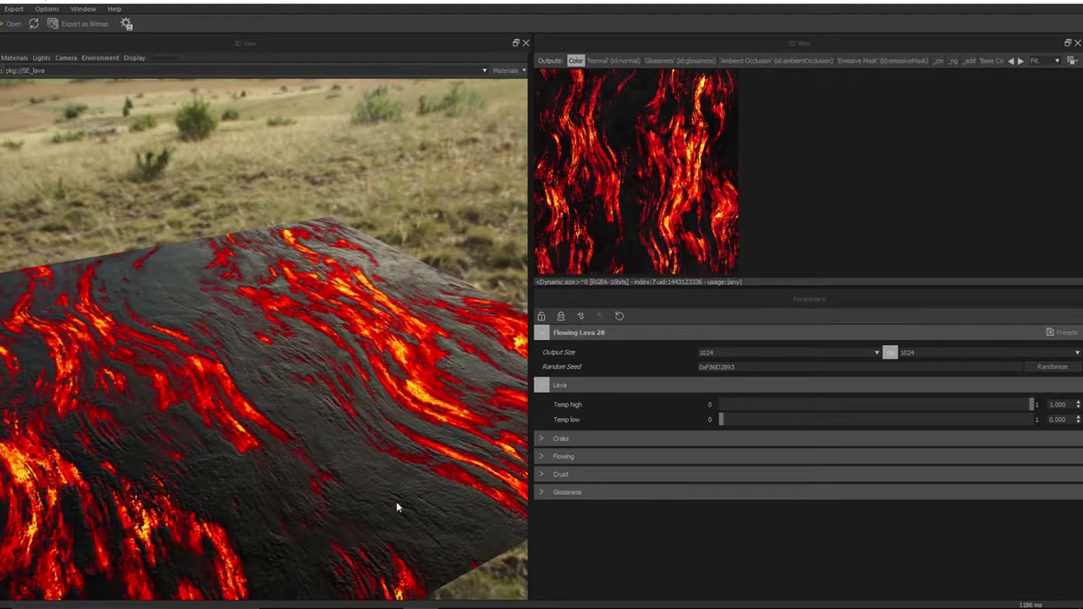
pyautogui.moveTo(314, 568); pyautogui.dragTo(268, 536)
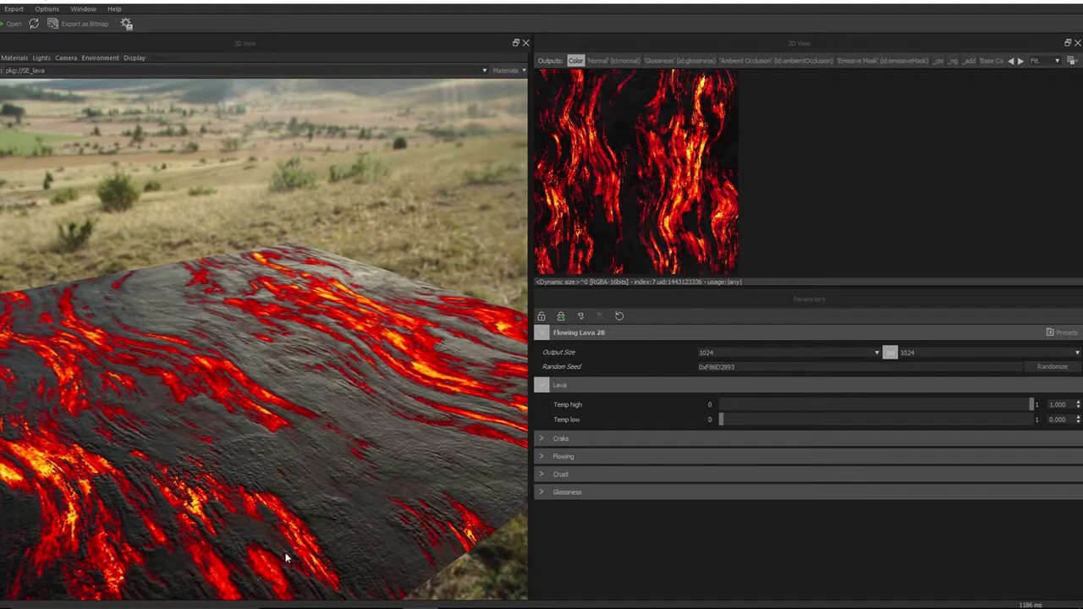
pyautogui.moveTo(318, 571); pyautogui.dragTo(306, 541)
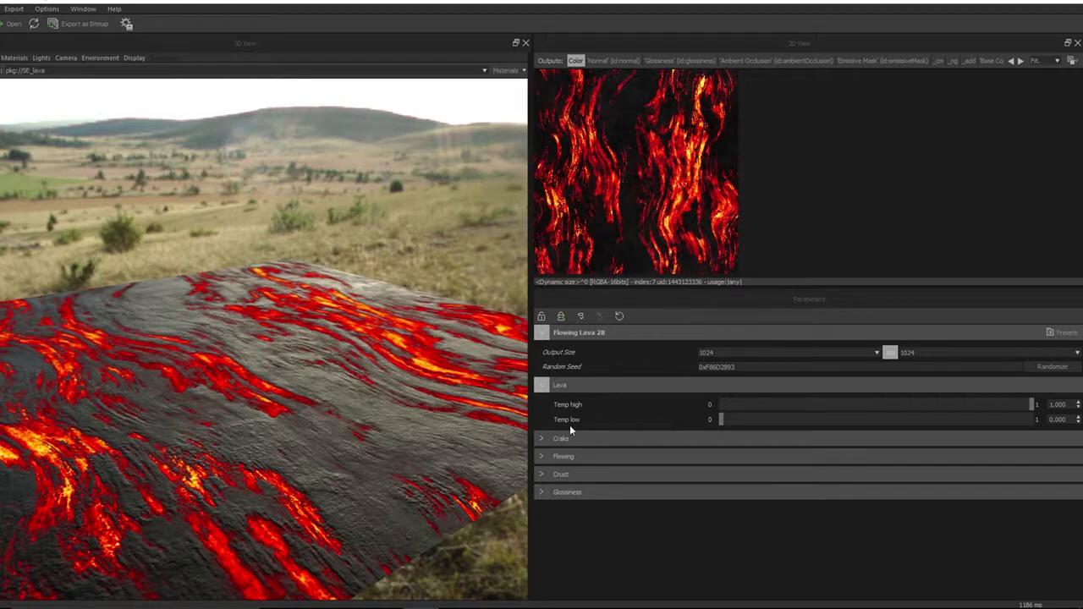
pyautogui.moveTo(279, 440); pyautogui.dragTo(277, 481)
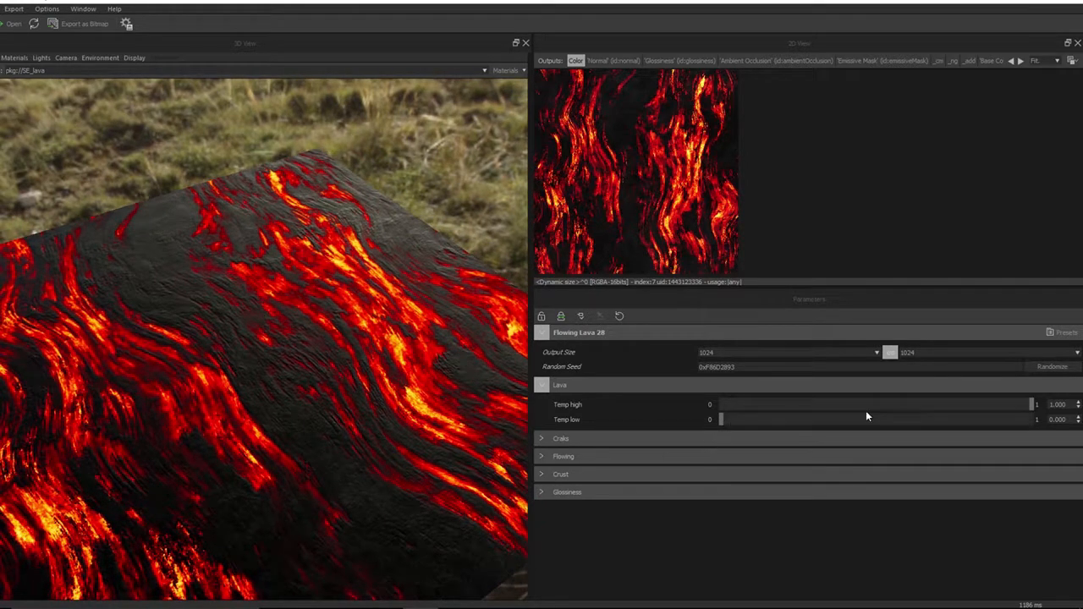
# Lower Temp high to 0 and raise it back to 1
pyautogui.click(1030, 404)
pyautogui.moveTo(1030, 403); pyautogui.dragTo(612, 401)
pyautogui.moveTo(237, 452)
pyautogui.mouseDown()
pyautogui.moveTo(278, 418)
pyautogui.moveTo(248, 407)
pyautogui.moveTo(233, 438)
pyautogui.mouseUp()
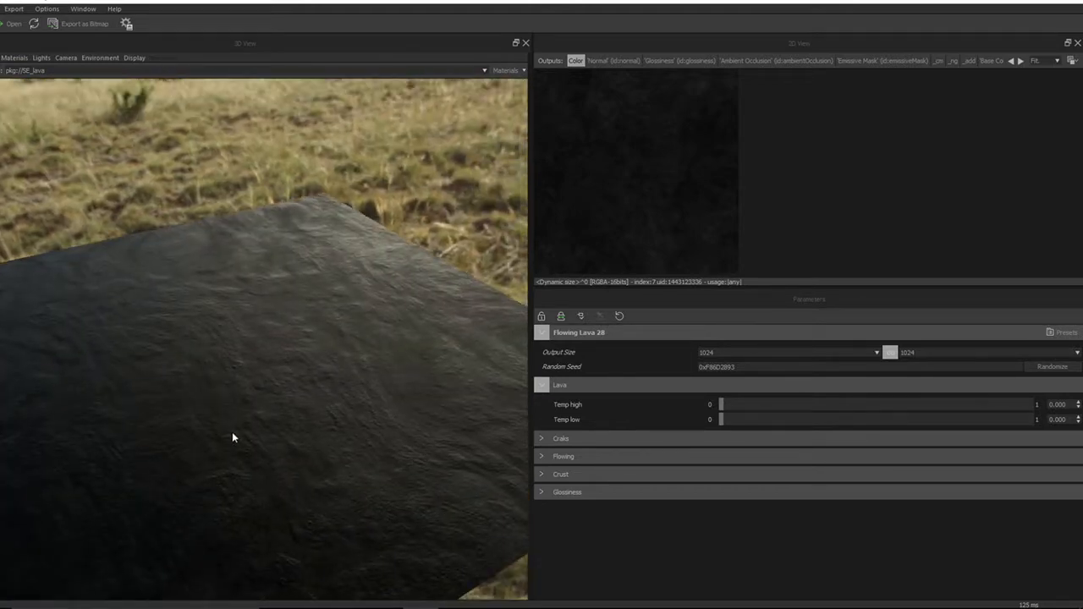
pyautogui.moveTo(720, 404); pyautogui.dragTo(1039, 408)
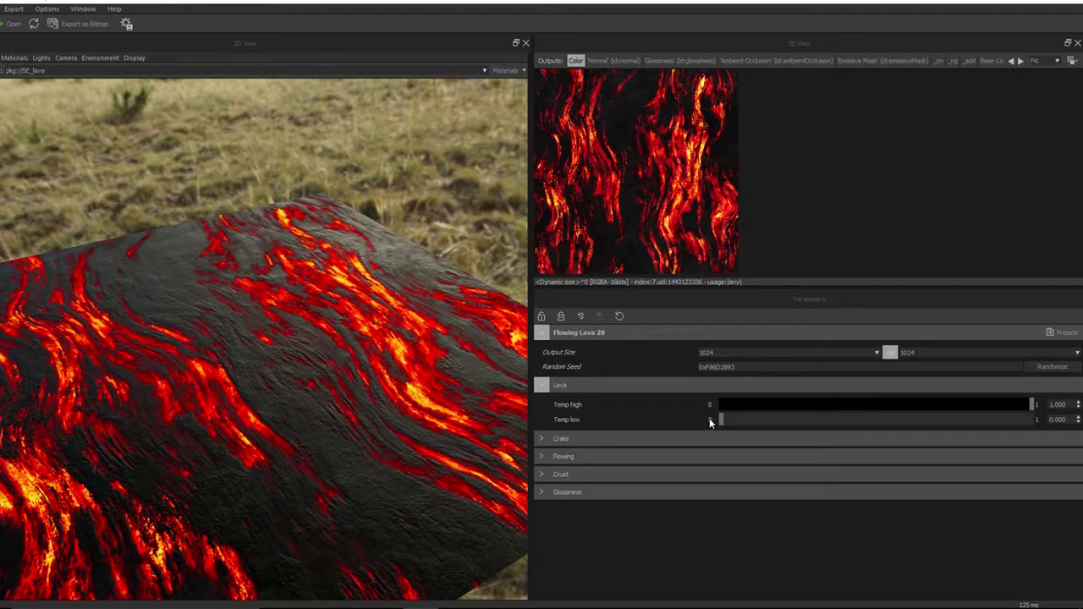
# Raise Temp low to about 0.1 and inspect the brighter lava on the plane
pyautogui.moveTo(711, 422); pyautogui.dragTo(846, 418)
pyautogui.moveTo(485, 428); pyautogui.dragTo(260, 461)
pyautogui.moveTo(795, 420); pyautogui.dragTo(772, 417)
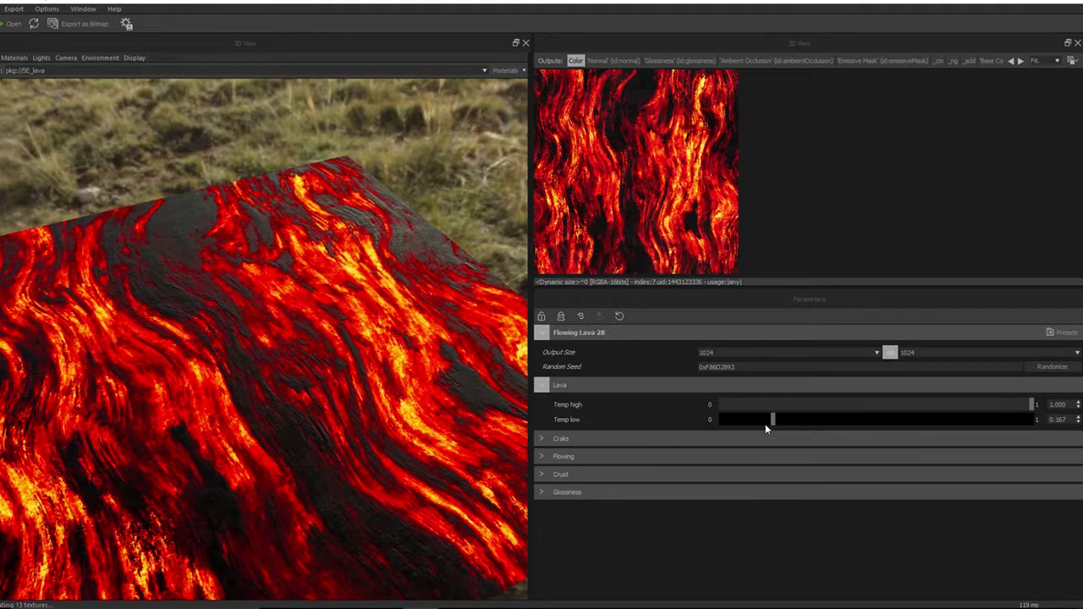
pyautogui.click(752, 420)
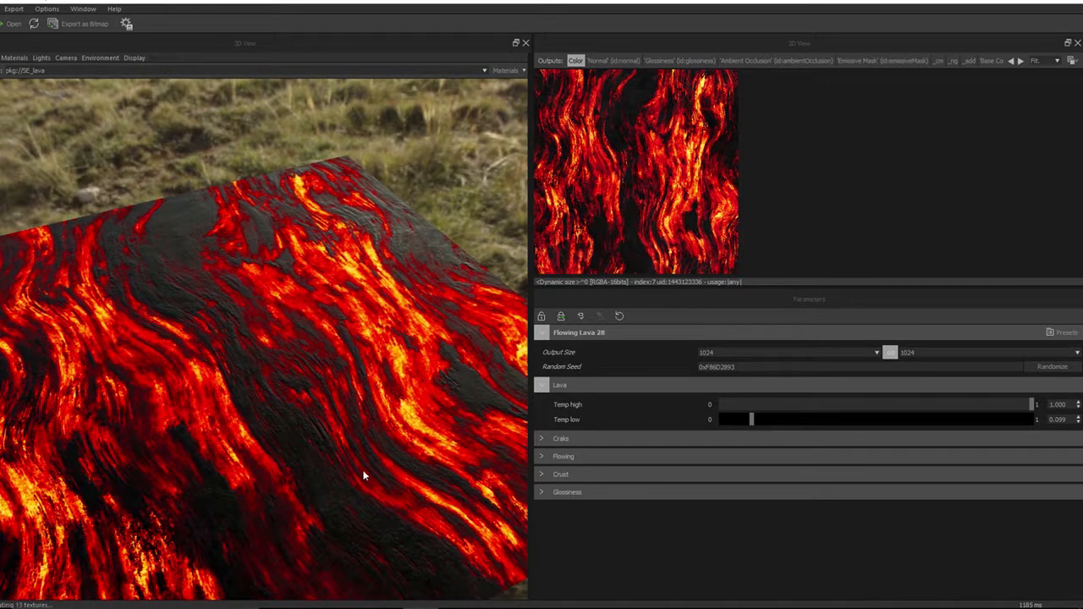
pyautogui.moveTo(335, 443); pyautogui.dragTo(359, 401)
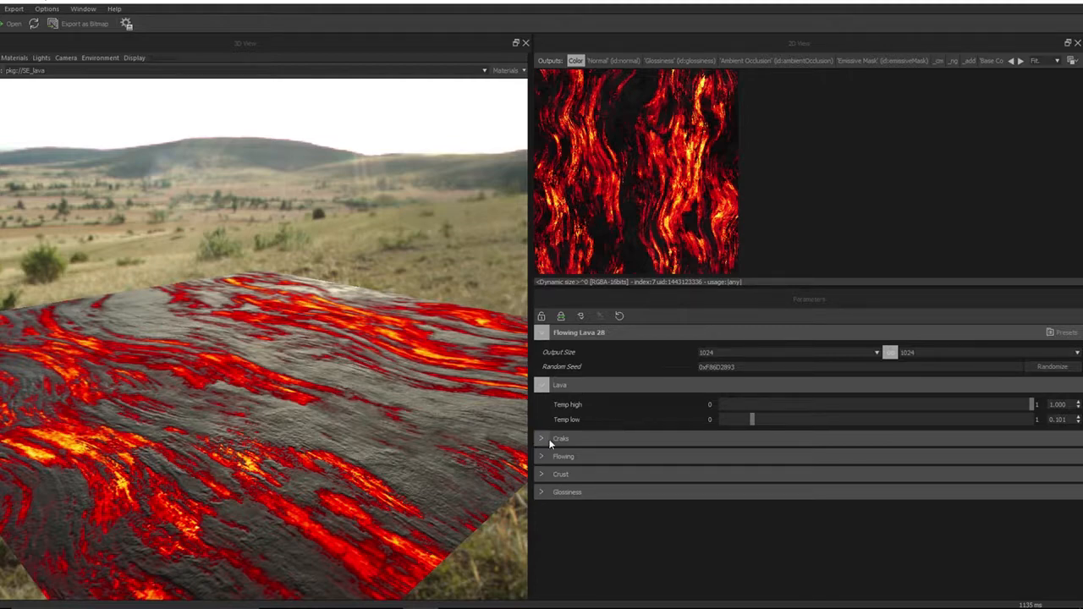
pyautogui.moveTo(317, 505); pyautogui.dragTo(286, 501)
pyautogui.scroll(-5, 297, 510)
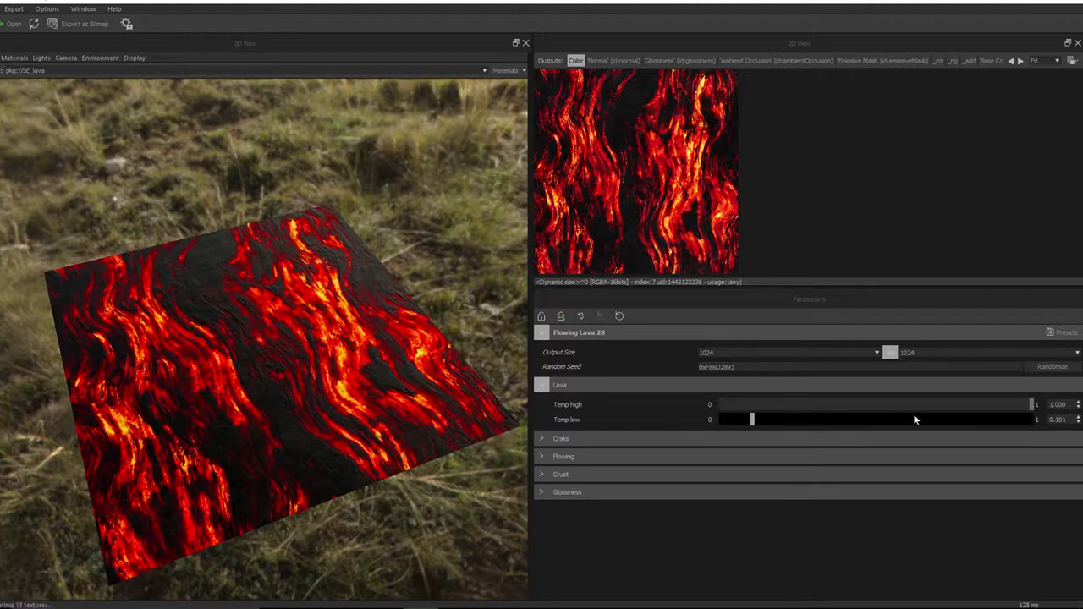
# Raise Temp low to 1 and lower Temp high to about 0.47
pyautogui.moveTo(751, 419); pyautogui.dragTo(1033, 419)
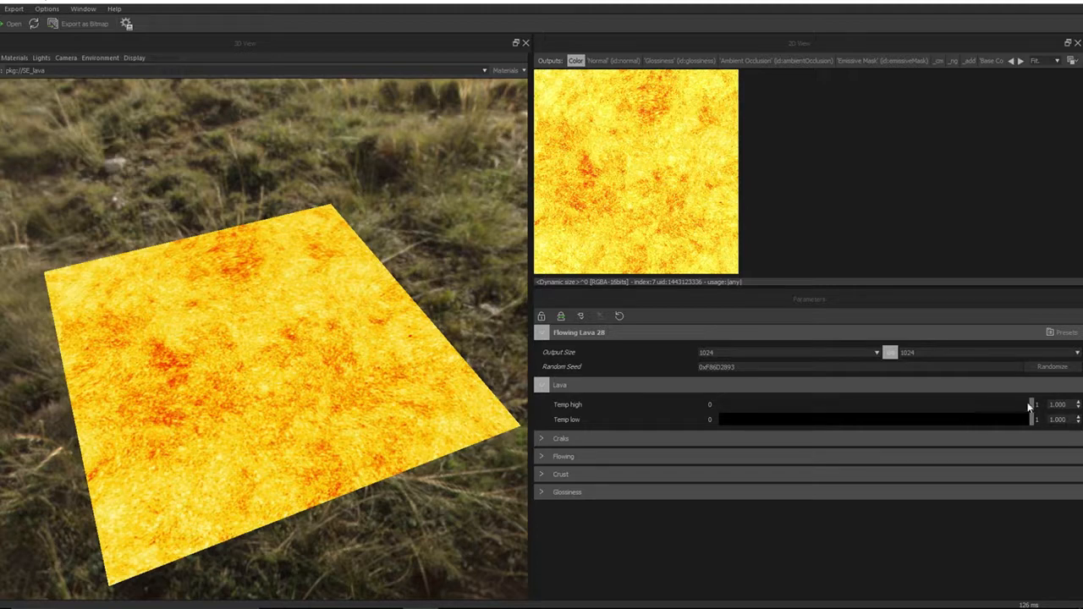
pyautogui.moveTo(1029, 407)
pyautogui.mouseDown()
pyautogui.moveTo(946, 407)
pyautogui.moveTo(954, 404)
pyautogui.mouseUp()
pyautogui.moveTo(250, 431); pyautogui.dragTo(248, 400)
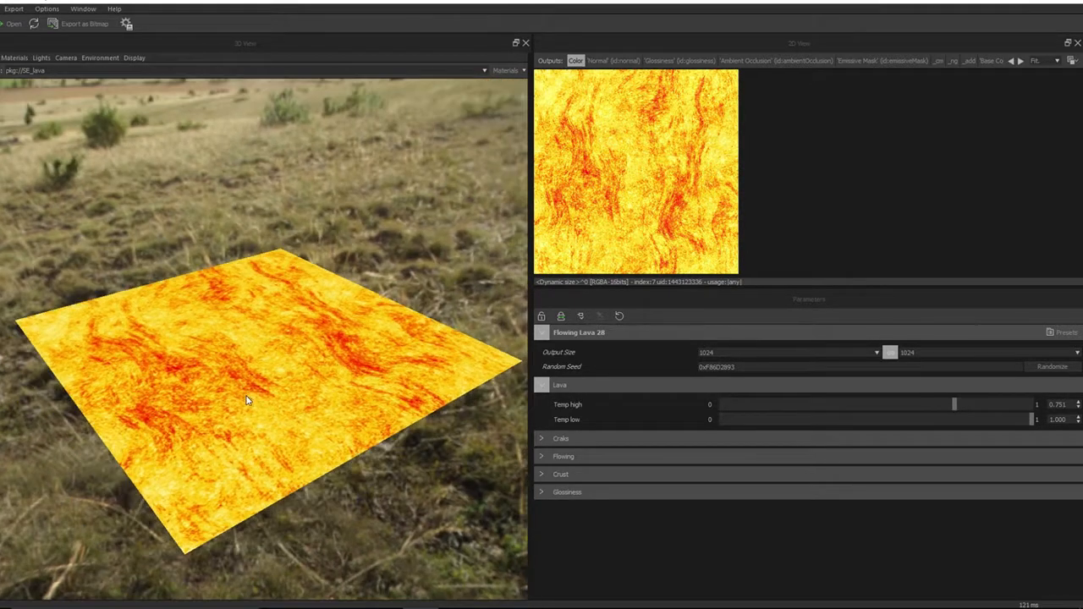
pyautogui.click(865, 404)
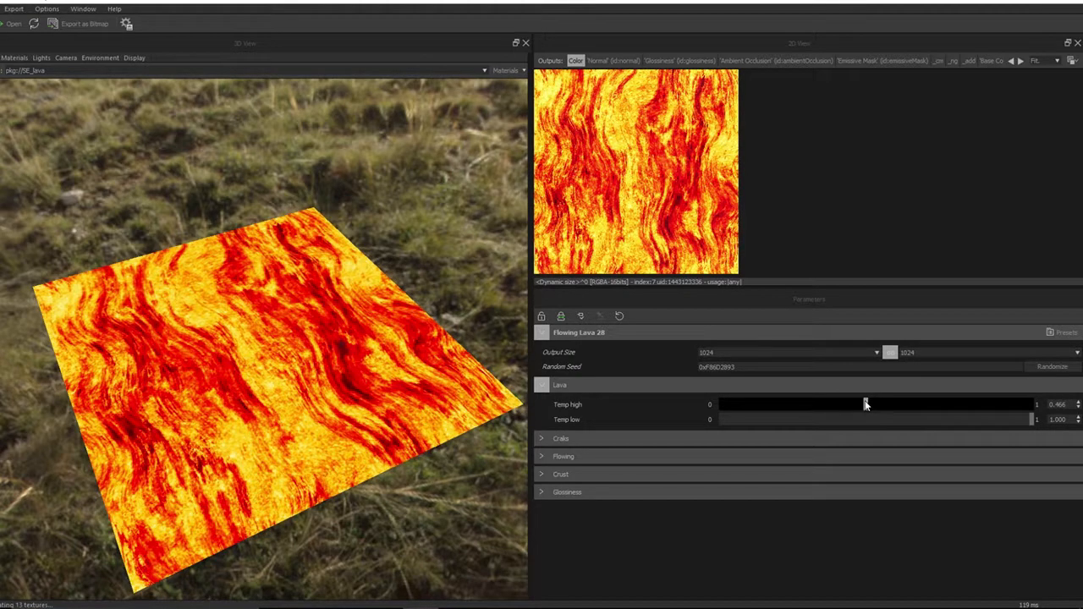
pyautogui.moveTo(276, 377)
pyautogui.mouseDown()
pyautogui.moveTo(251, 416)
pyautogui.moveTo(294, 353)
pyautogui.moveTo(278, 377)
pyautogui.moveTo(285, 369)
pyautogui.mouseUp()
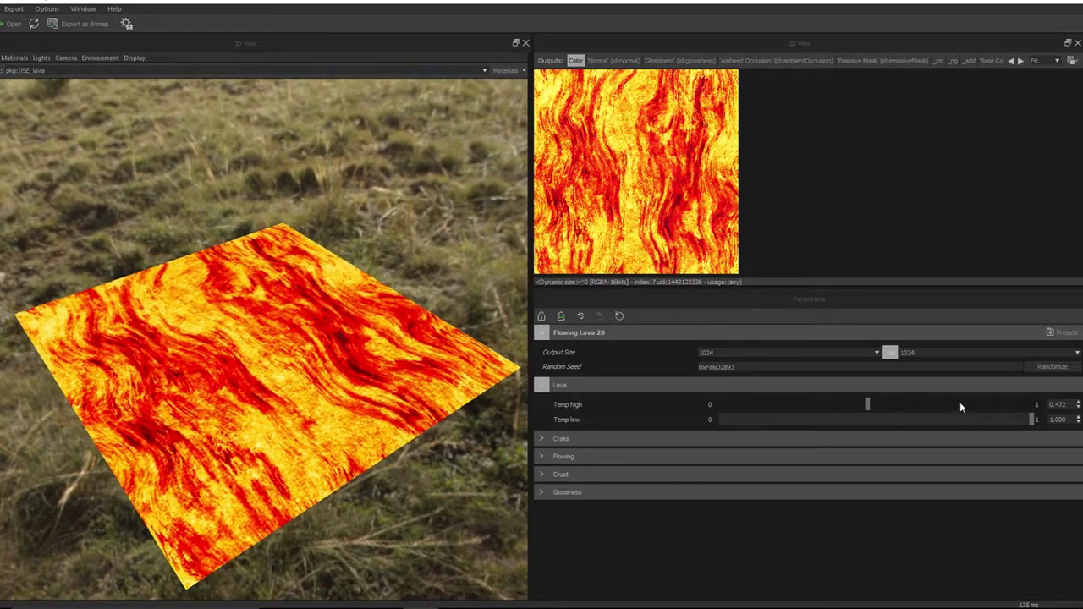
# Restore Temp high to about 1 and Temp low to 0
pyautogui.click(1004, 405)
pyautogui.moveTo(1016, 404); pyautogui.dragTo(1013, 406)
pyautogui.click(1031, 403)
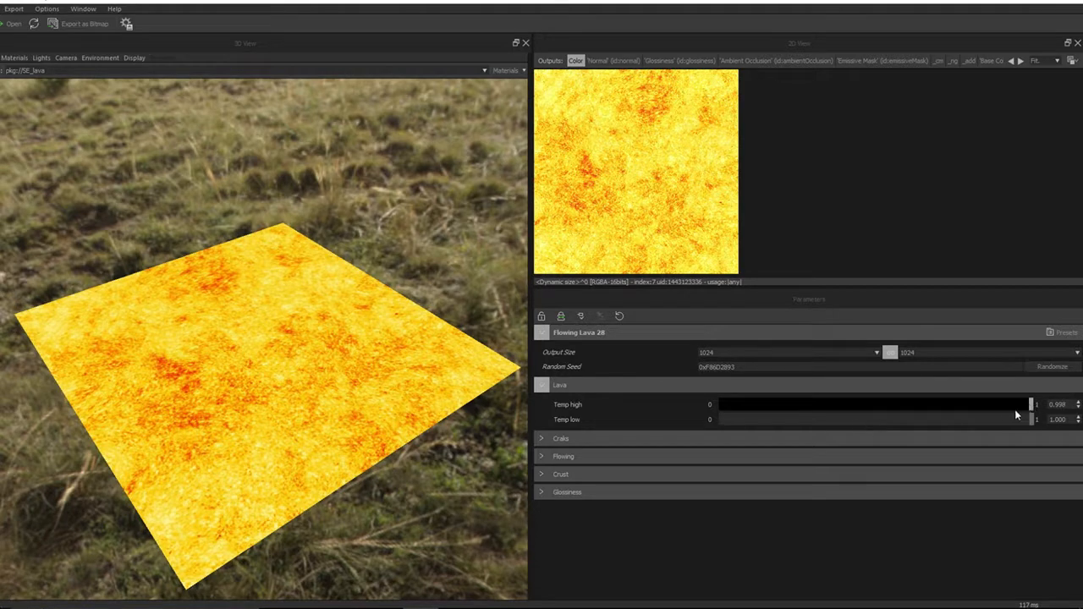
pyautogui.click(725, 420)
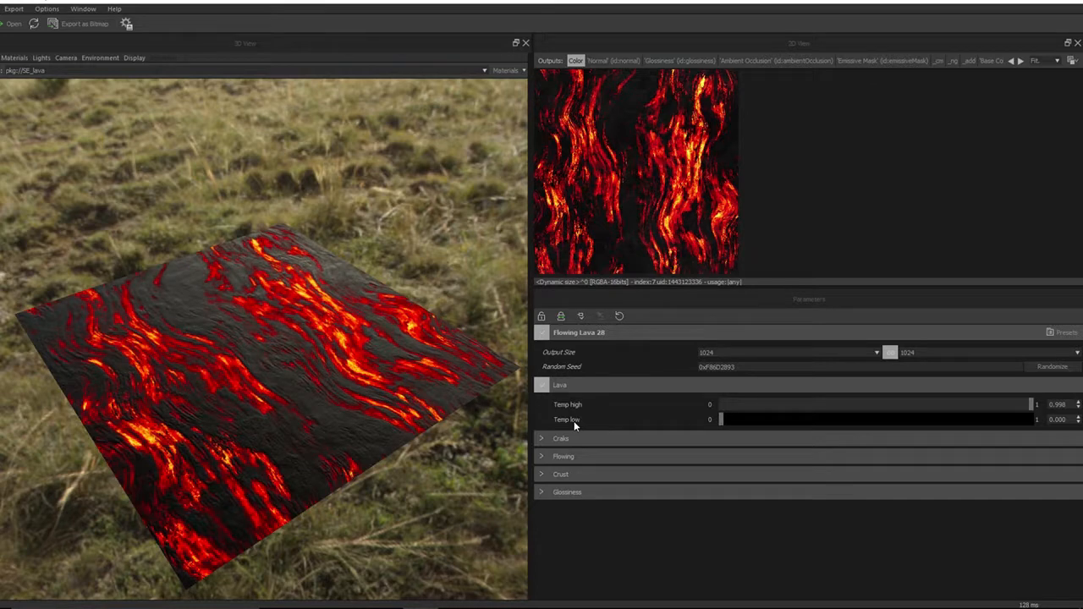
# Lower Temp high almost to its minimum and collapse the Lava parameter group
pyautogui.moveTo(765, 404); pyautogui.dragTo(743, 405)
pyautogui.moveTo(588, 411); pyautogui.dragTo(538, 411)
pyautogui.click(541, 386)
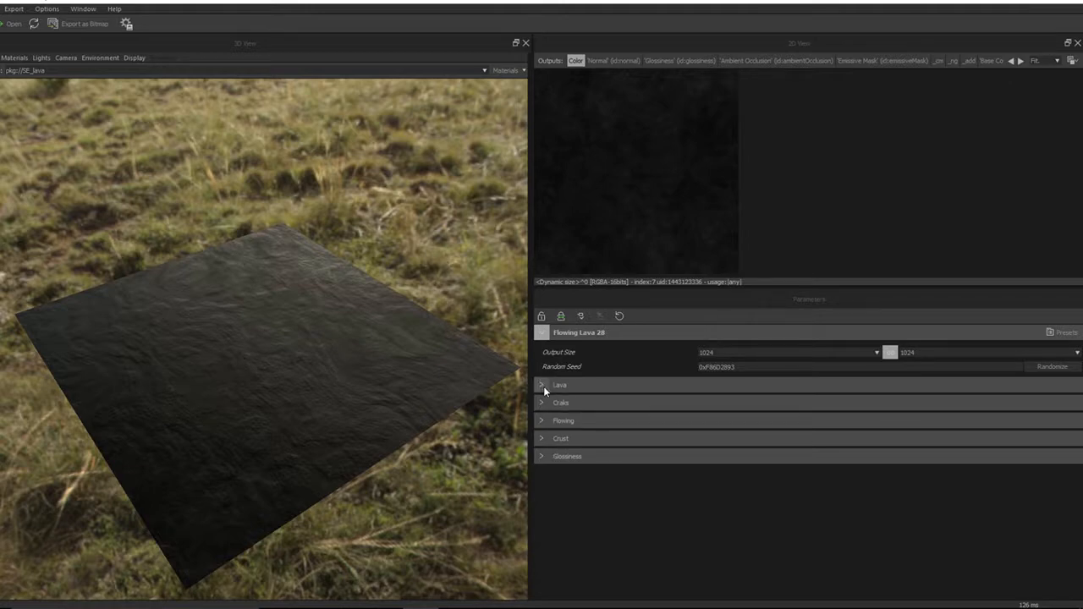
# Expand the Craks parameter group and set Quantity to 0.655
pyautogui.click(542, 405)
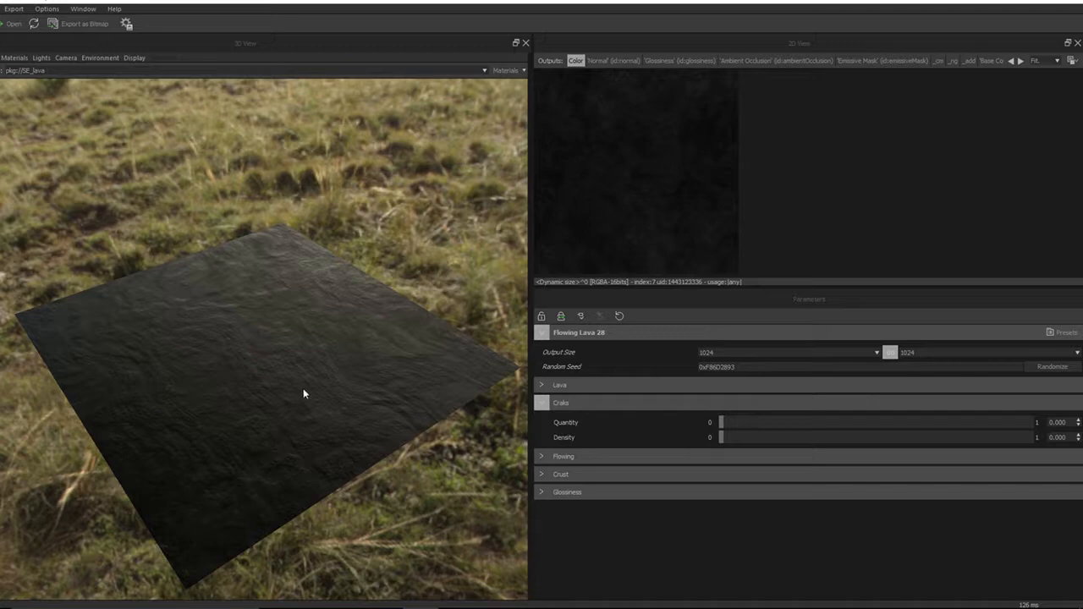
pyautogui.moveTo(304, 391)
pyautogui.mouseDown()
pyautogui.moveTo(301, 420)
pyautogui.moveTo(303, 407)
pyautogui.moveTo(285, 406)
pyautogui.moveTo(286, 386)
pyautogui.mouseUp()
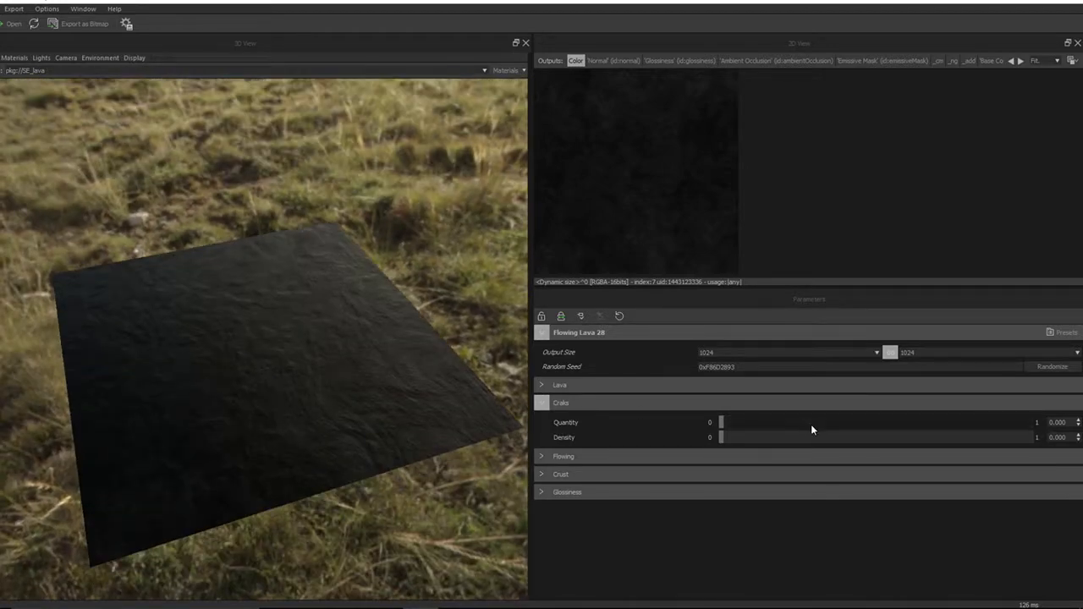
pyautogui.click(843, 421)
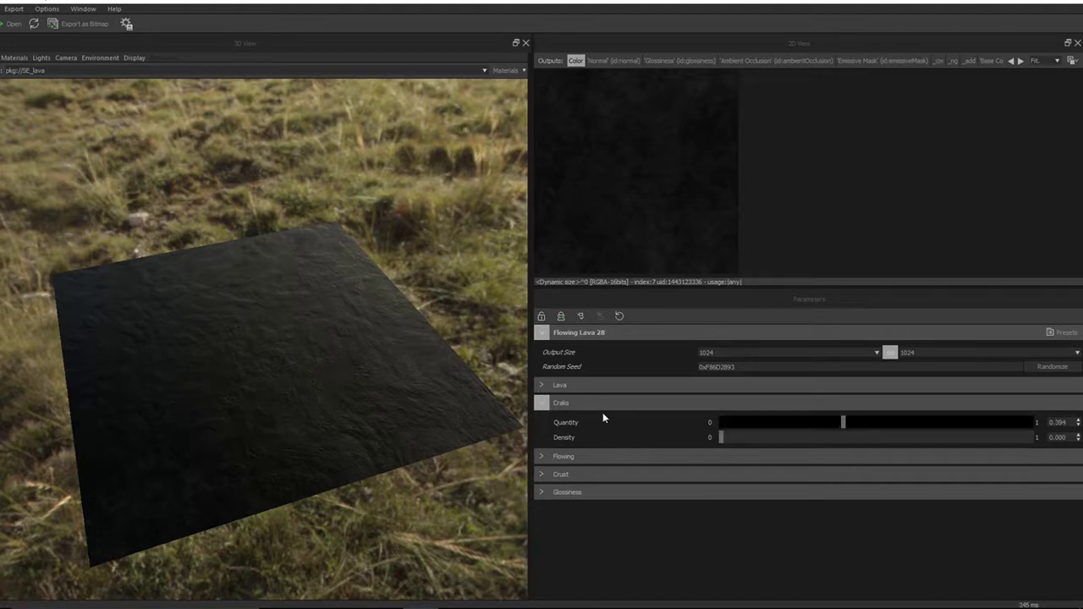
pyautogui.click(924, 422)
pyautogui.moveTo(338, 445); pyautogui.dragTo(284, 403)
# Set the cracks Density to 0.380 and inspect the cracked surface close up
pyautogui.scroll(3, 285, 403)
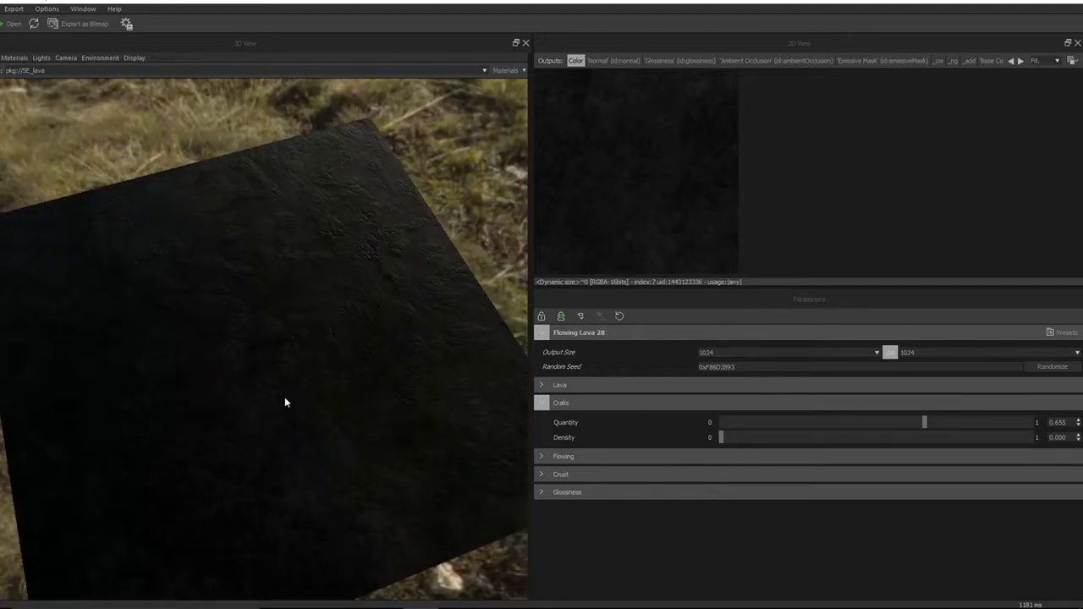
pyautogui.scroll(3, 285, 403)
pyautogui.scroll(4, 285, 398)
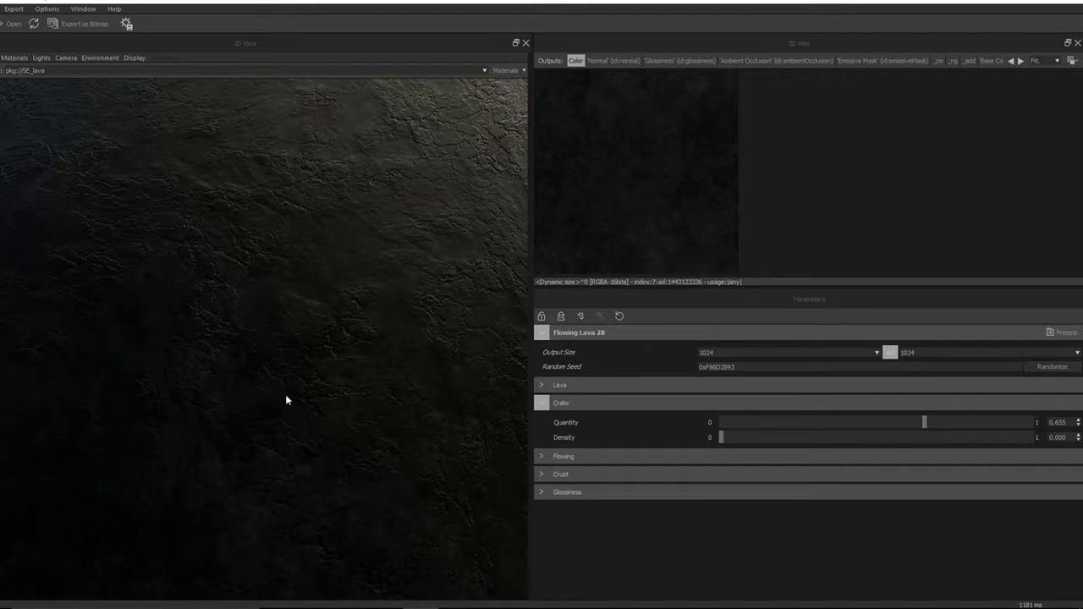
pyautogui.moveTo(286, 395); pyautogui.dragTo(302, 358)
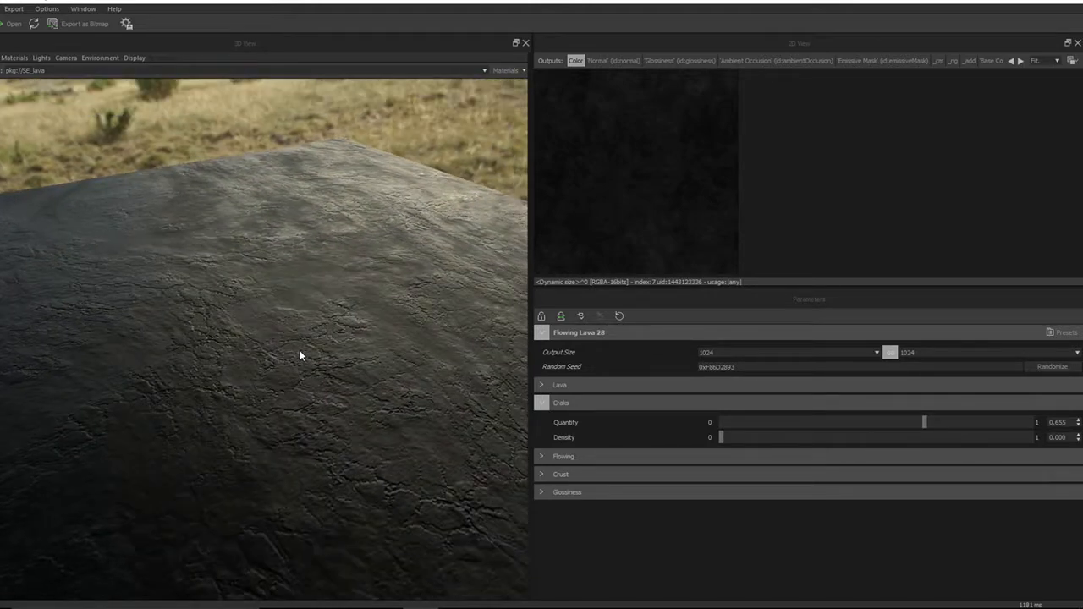
pyautogui.click(839, 437)
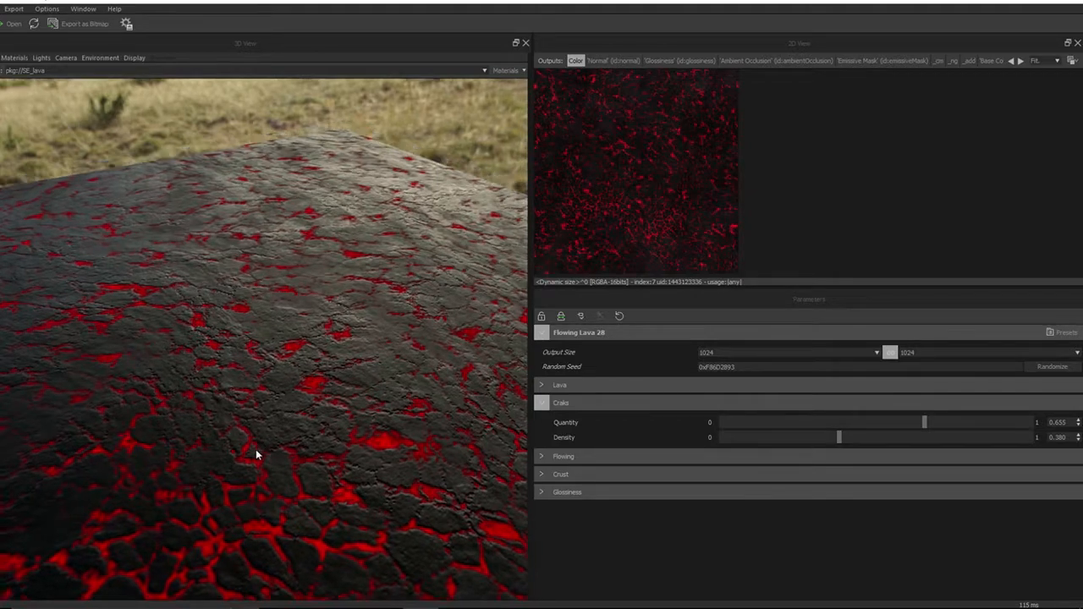
pyautogui.moveTo(256, 456); pyautogui.dragTo(252, 405)
pyautogui.scroll(3, 309, 389)
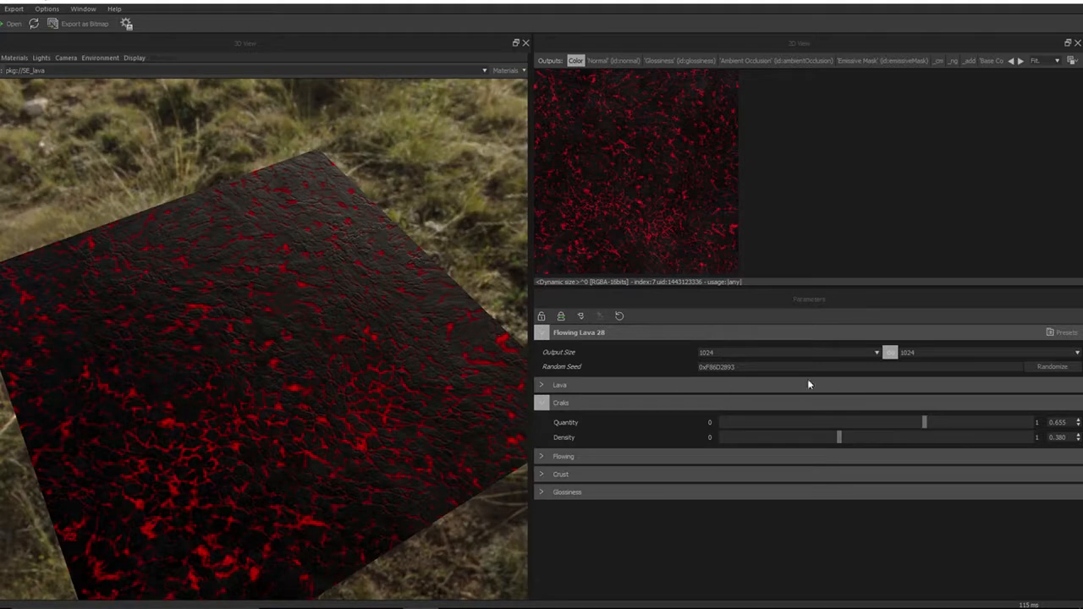
# Switch the output size to 2048 and back to 1024
pyautogui.click(876, 352)
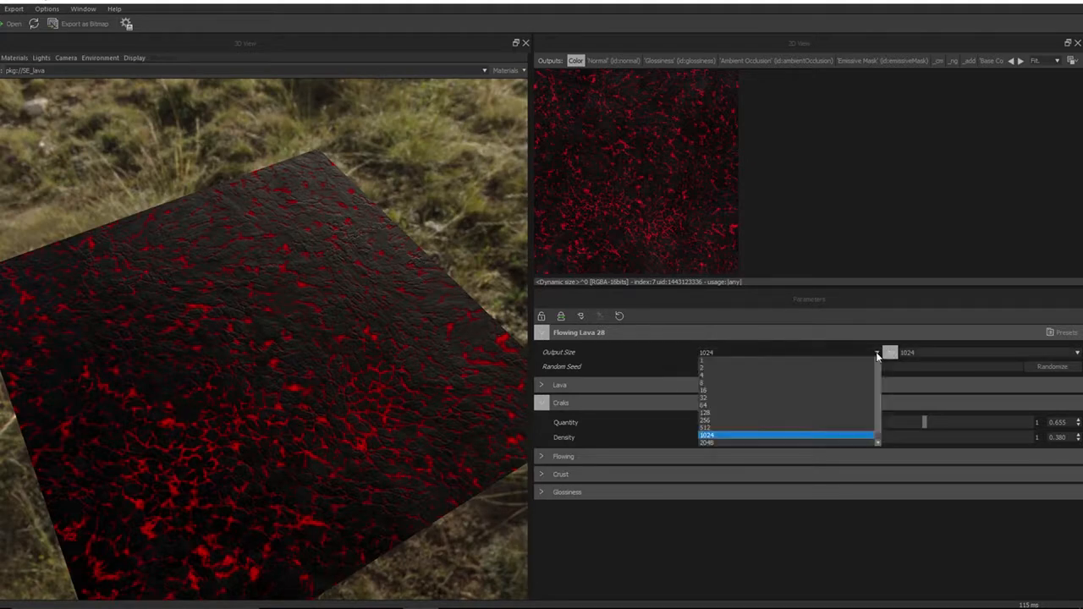
pyautogui.click(714, 442)
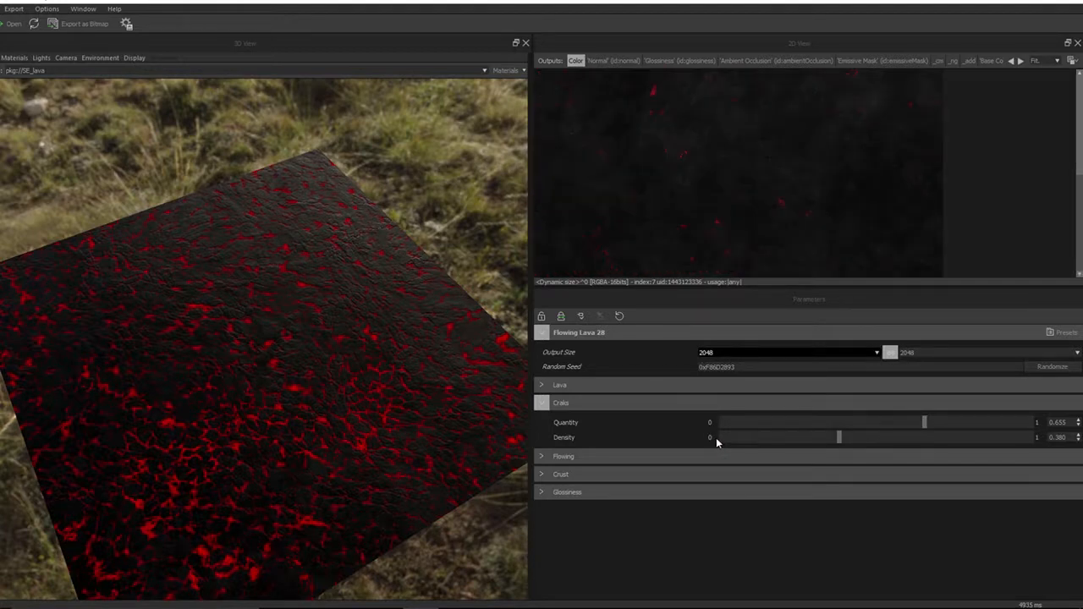
pyautogui.moveTo(333, 455)
pyautogui.mouseDown()
pyautogui.moveTo(353, 423)
pyautogui.moveTo(338, 458)
pyautogui.mouseUp()
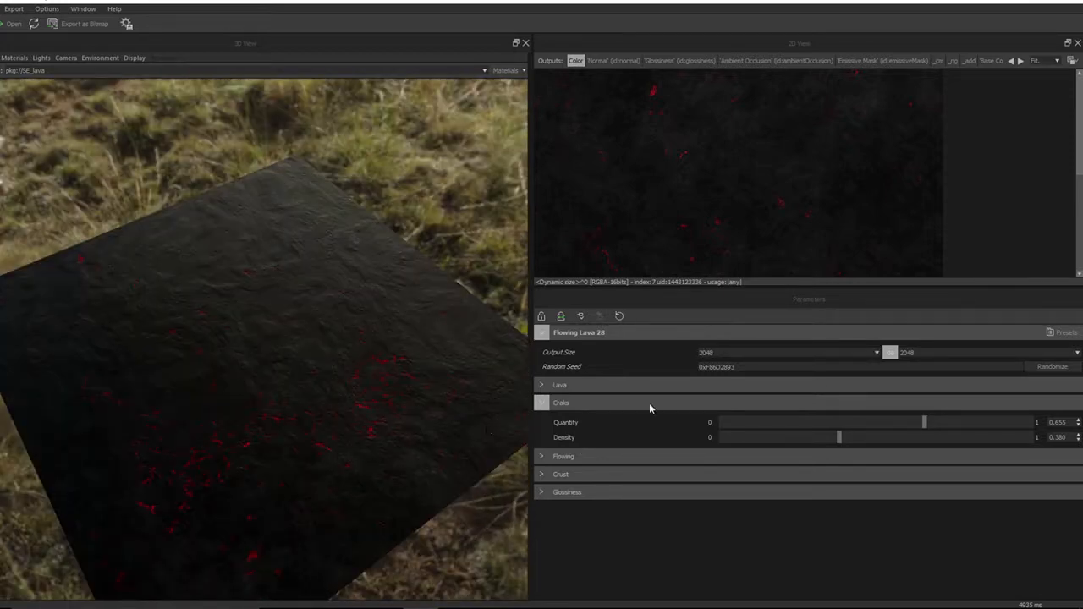
pyautogui.click(875, 354)
pyautogui.click(758, 429)
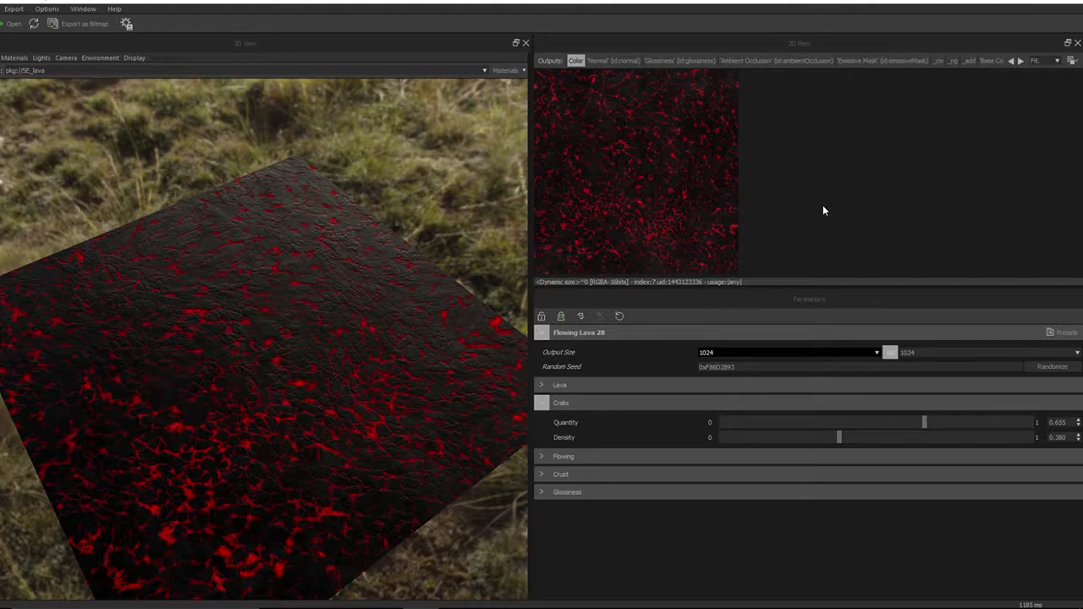
# Switch the material's output size to 2048 and inspect the surface in the 3D view
pyautogui.click(876, 354)
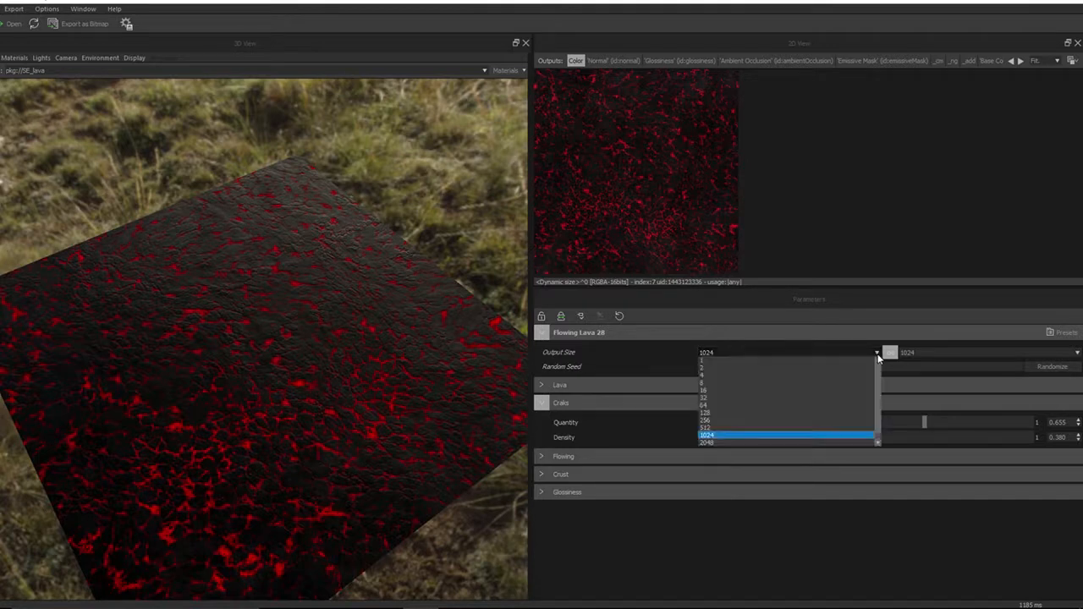
pyautogui.click(733, 443)
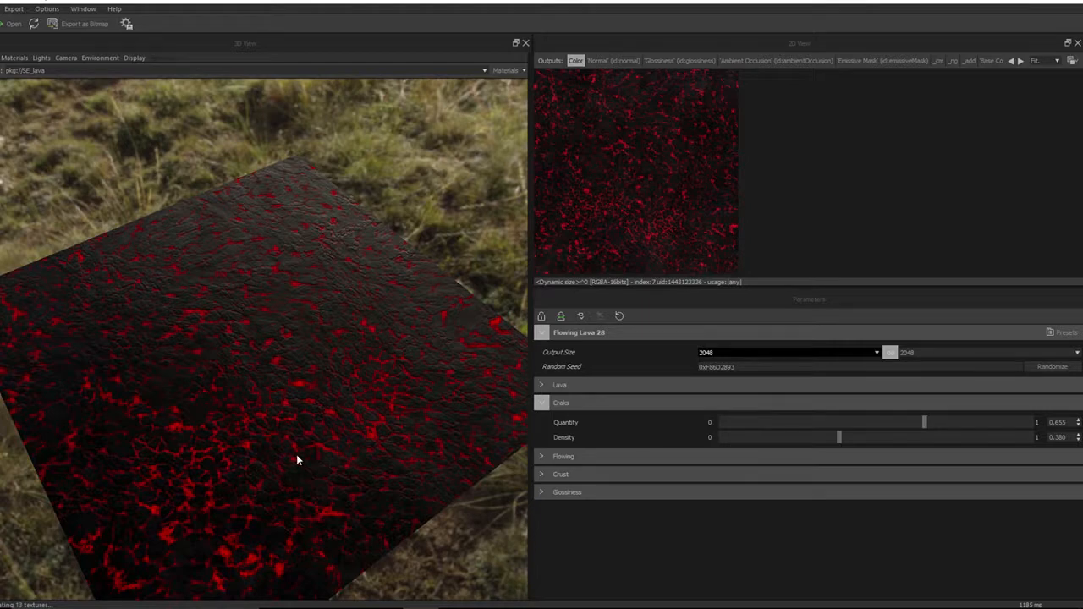
pyautogui.moveTo(297, 459)
pyautogui.mouseDown()
pyautogui.moveTo(298, 420)
pyautogui.moveTo(287, 457)
pyautogui.mouseUp()
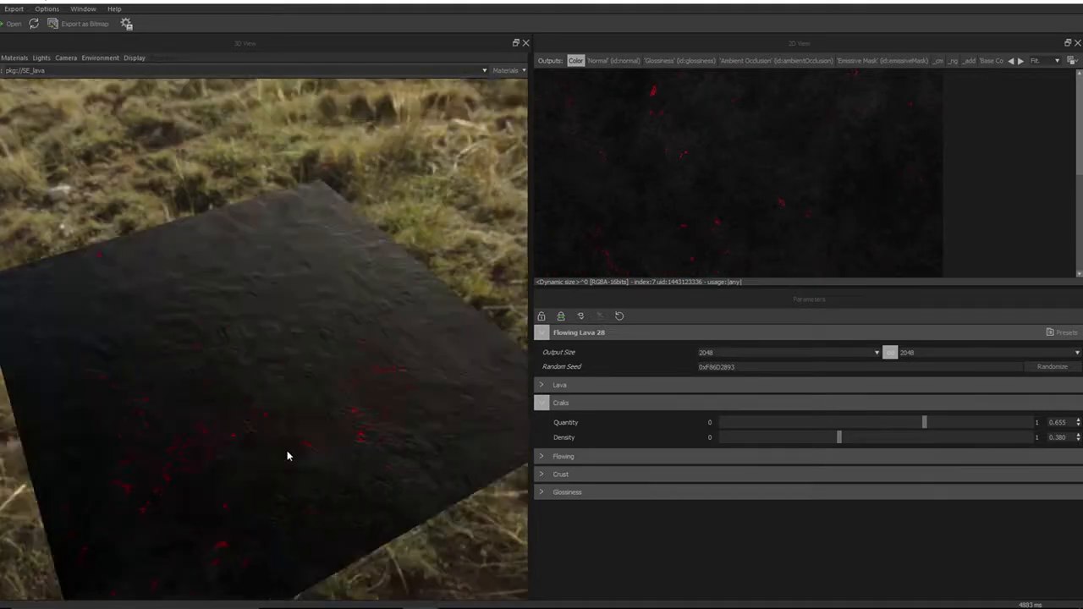
# Raise the cracks Density slider to its maximum of 1.000
pyautogui.moveTo(926, 435)
pyautogui.mouseDown()
pyautogui.moveTo(899, 443)
pyautogui.moveTo(911, 442)
pyautogui.mouseUp()
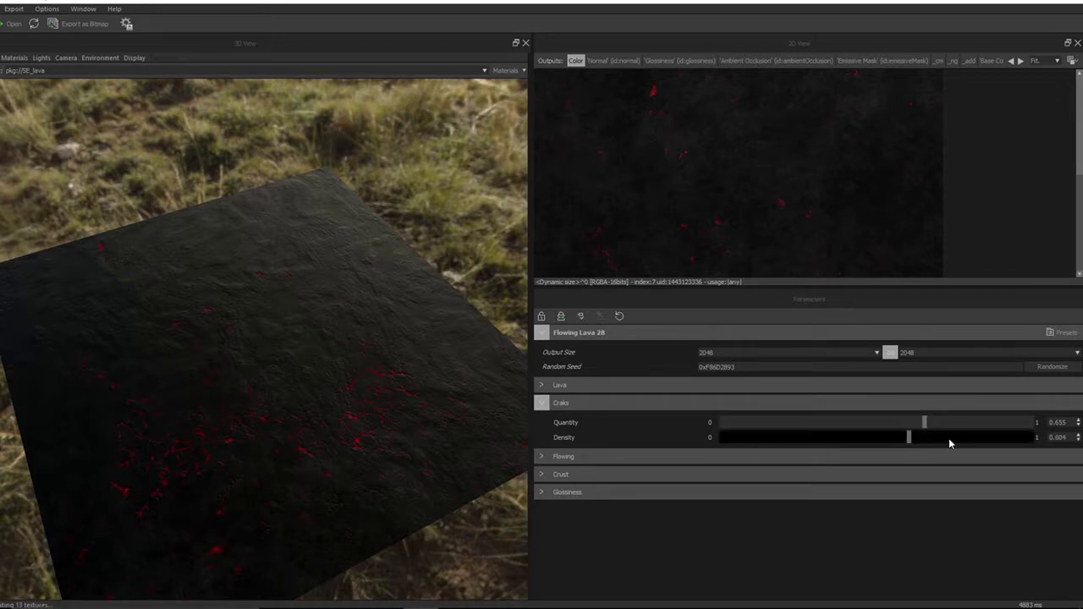
pyautogui.click(1021, 442)
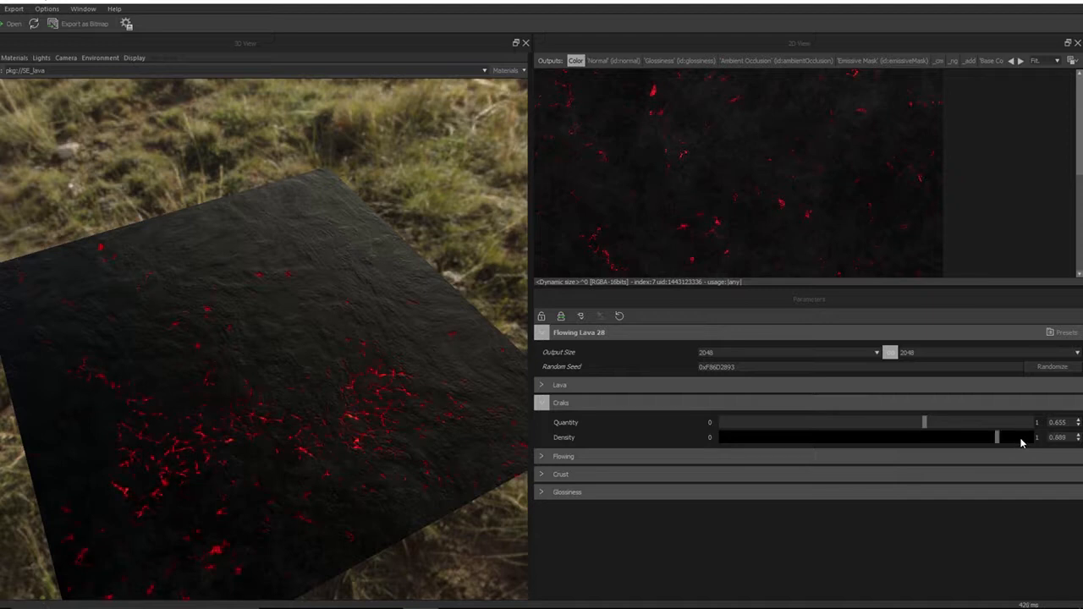
pyautogui.click(1021, 442)
# Set the output size back to 1024 and inspect the lava surface in the 3D view
pyautogui.click(878, 353)
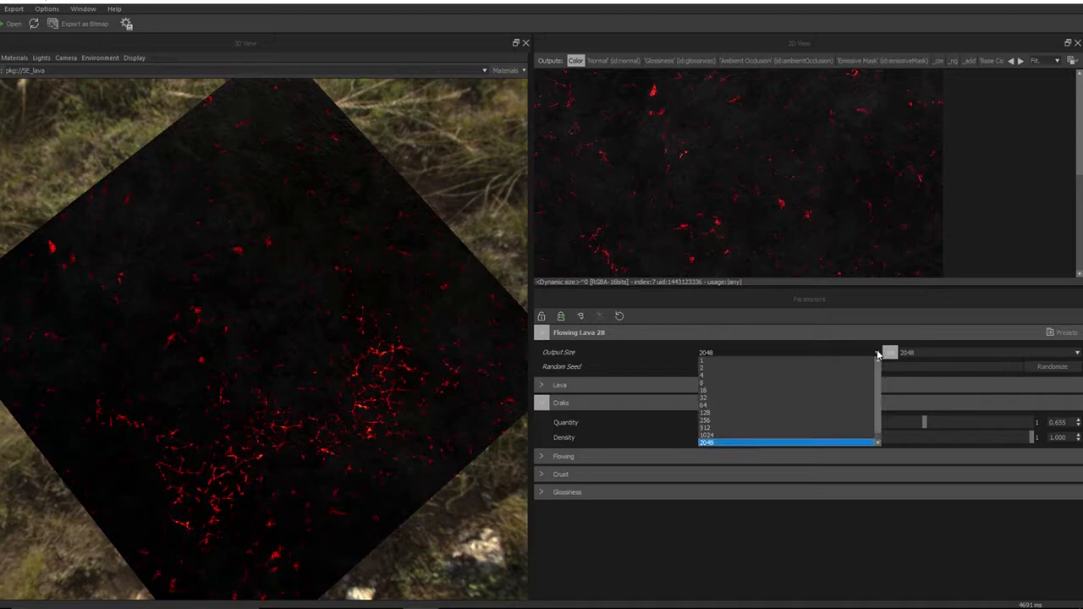
pyautogui.click(758, 436)
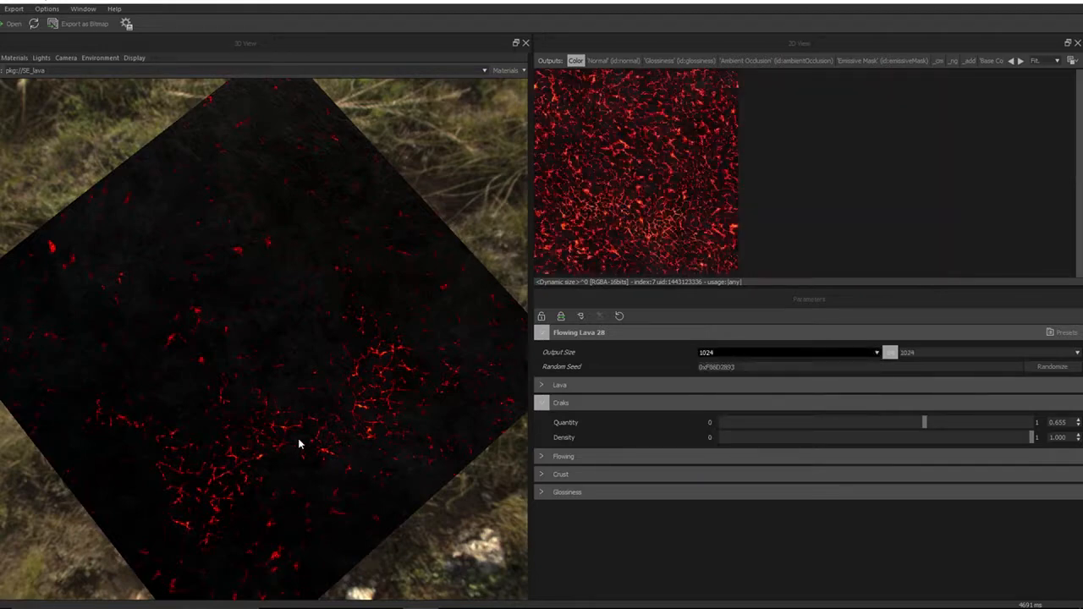
pyautogui.moveTo(298, 442); pyautogui.dragTo(289, 386)
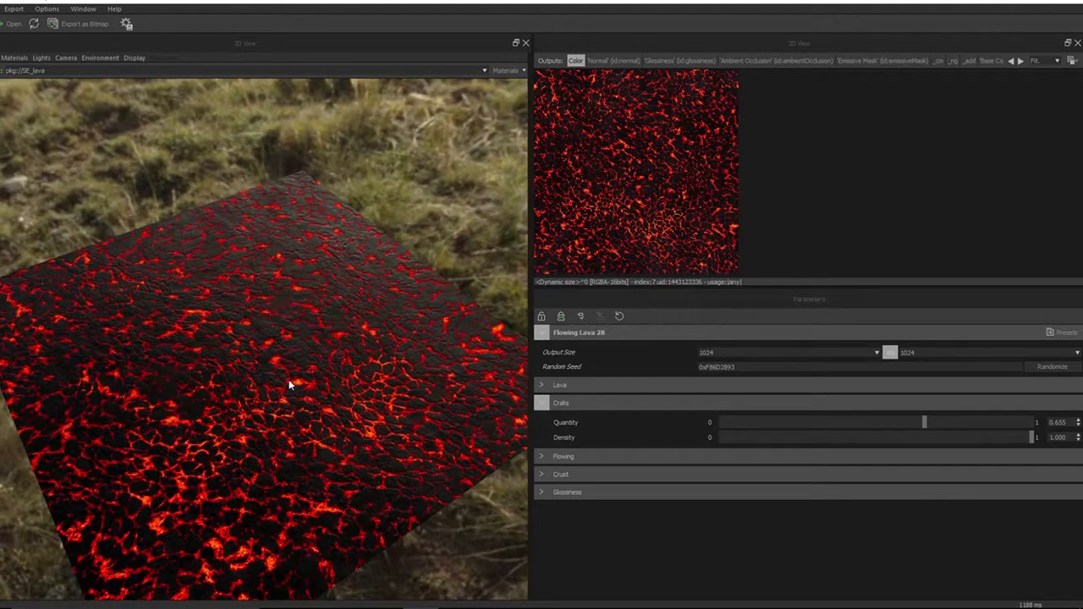
# Collapse the Craks group, expand the Lava group, and set Temp high to 1.000
pyautogui.click(542, 401)
pyautogui.click(542, 388)
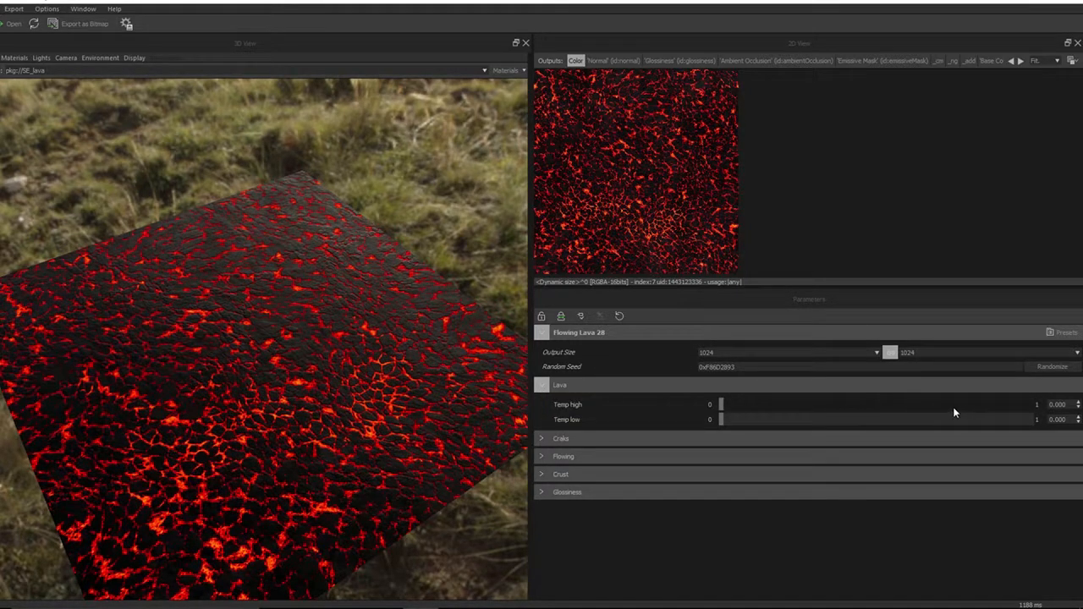
pyautogui.click(1030, 405)
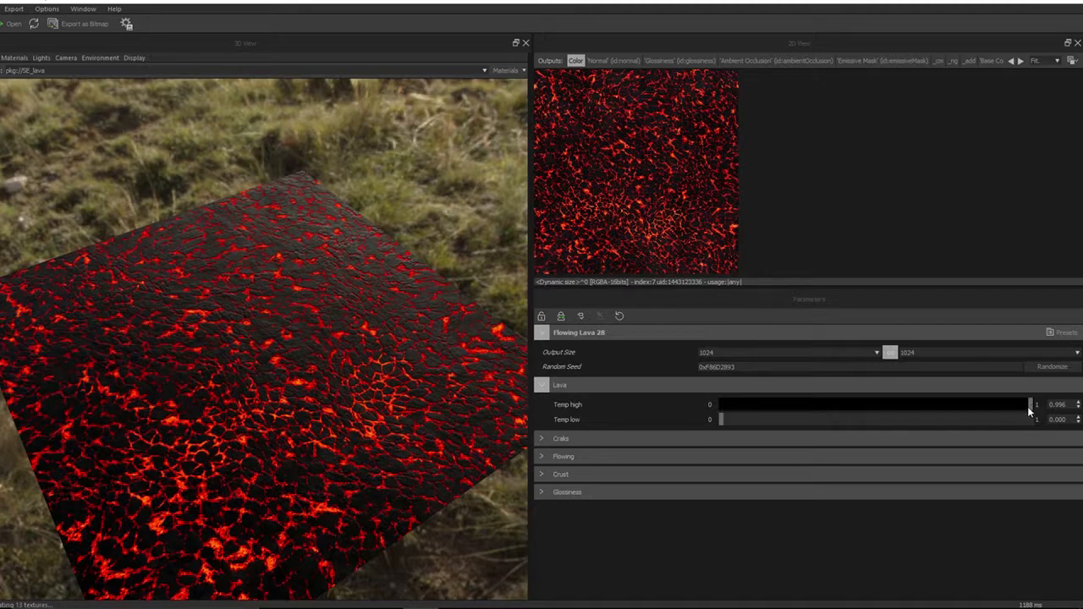
pyautogui.moveTo(1030, 411); pyautogui.dragTo(1035, 410)
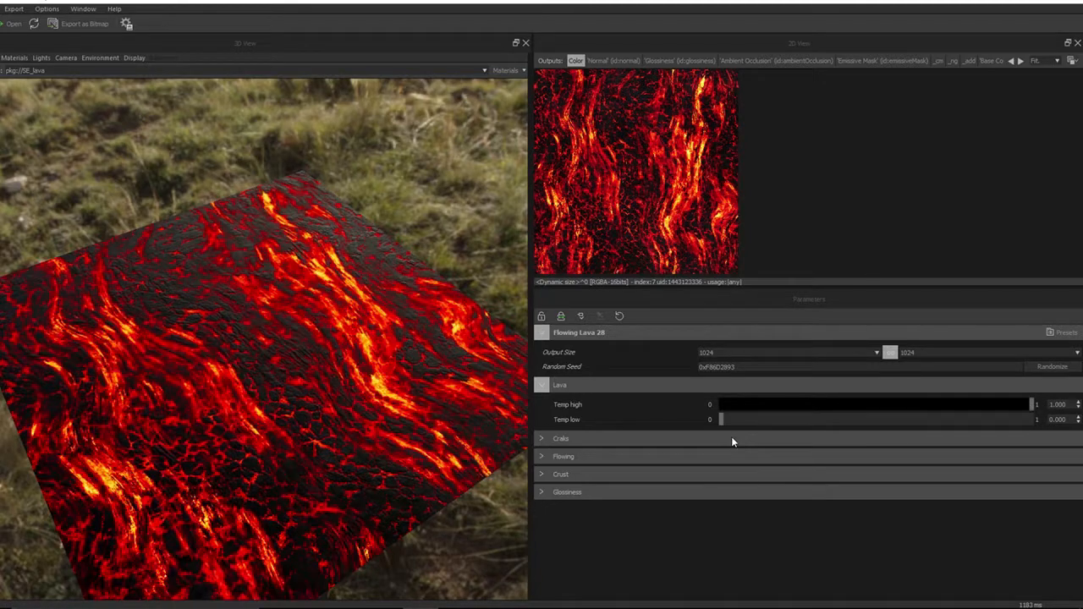
pyautogui.moveTo(164, 376); pyautogui.dragTo(161, 341)
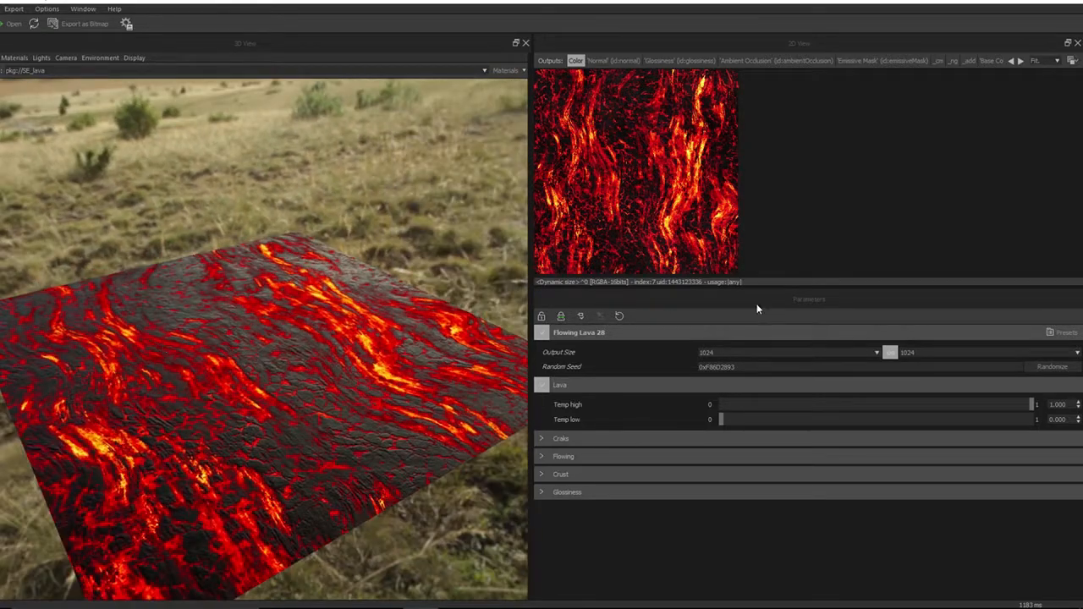
# Switch the output size to 2048 and inspect the flowing lava surface close up
pyautogui.click(877, 354)
pyautogui.click(769, 443)
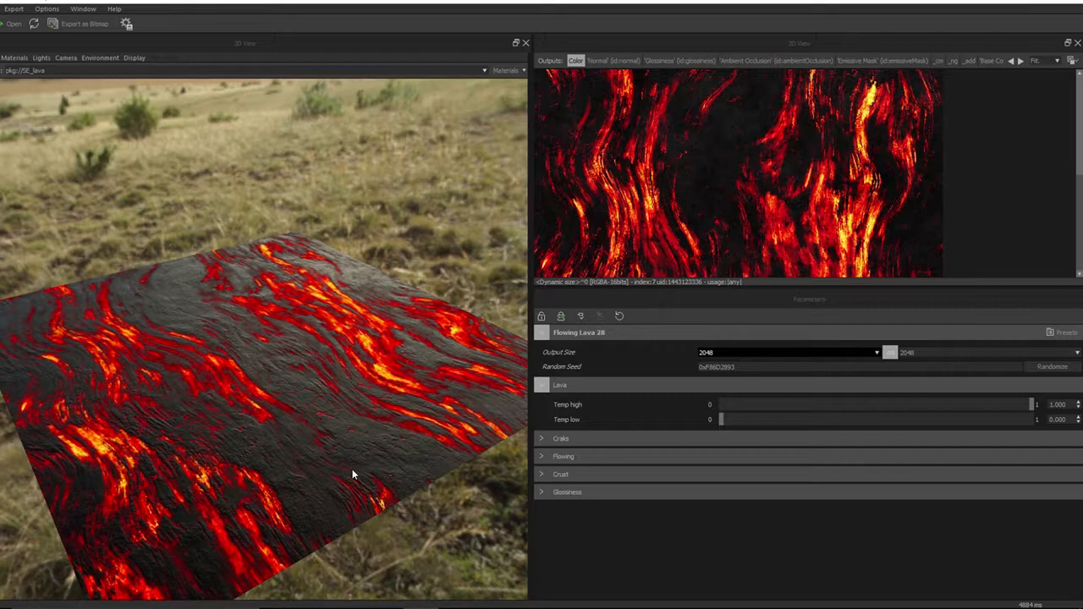
pyautogui.moveTo(283, 355); pyautogui.dragTo(328, 459)
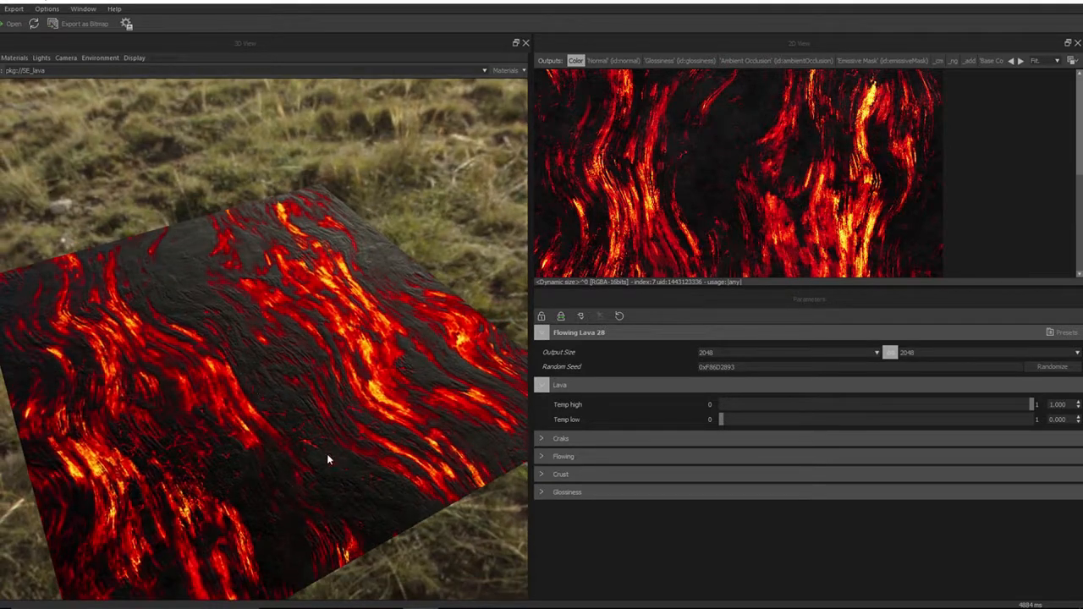
pyautogui.moveTo(79, 431); pyautogui.dragTo(200, 481)
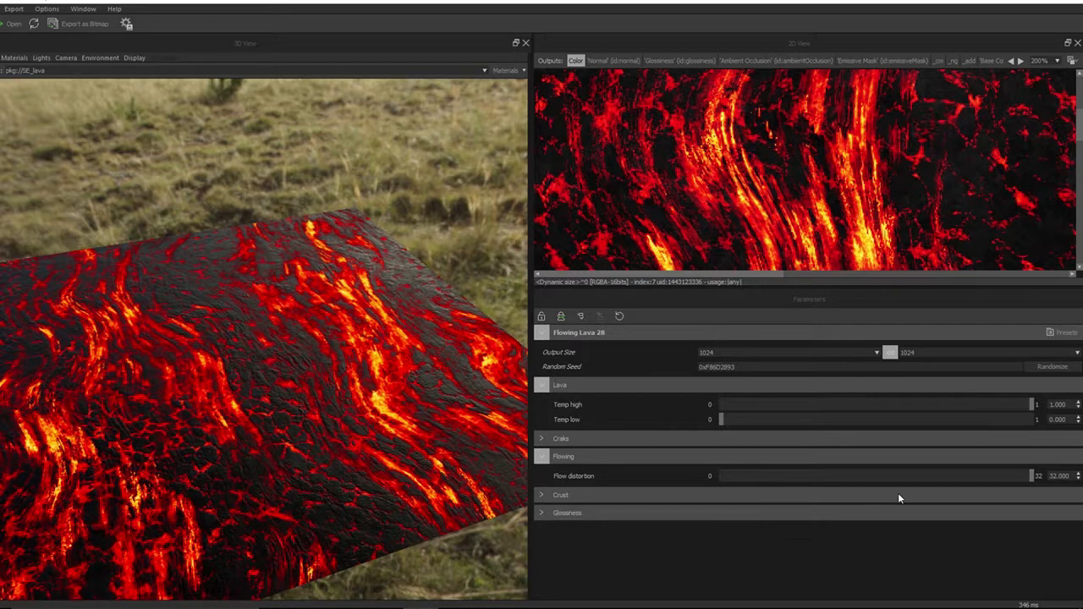
# Set the Flow distortion in the Flowing group to about 16.9 after trying its extremes
pyautogui.moveTo(1032, 479); pyautogui.dragTo(1000, 471)
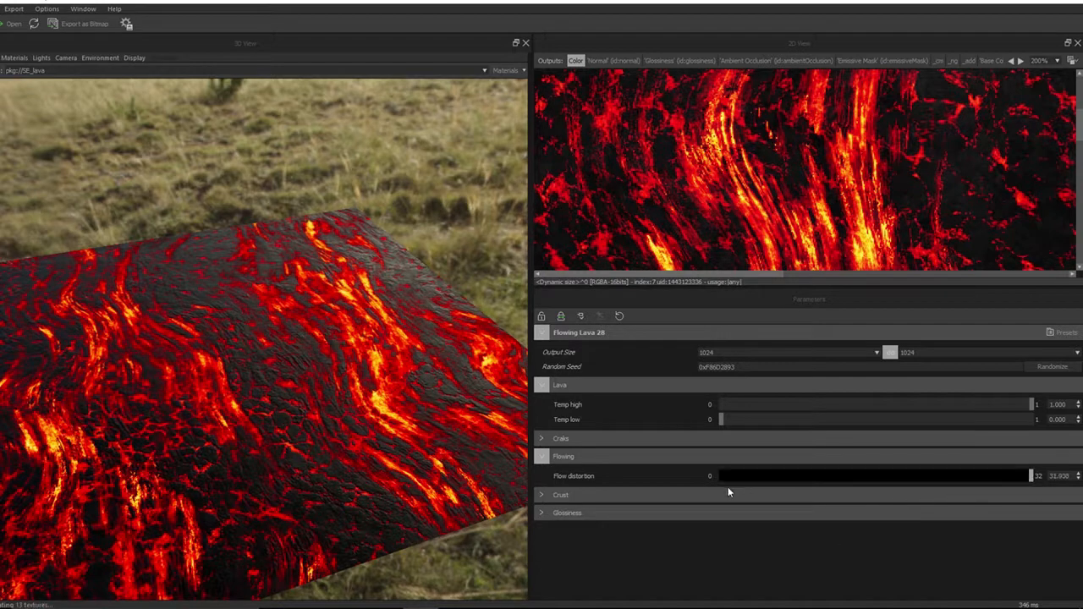
pyautogui.moveTo(728, 486); pyautogui.dragTo(698, 488)
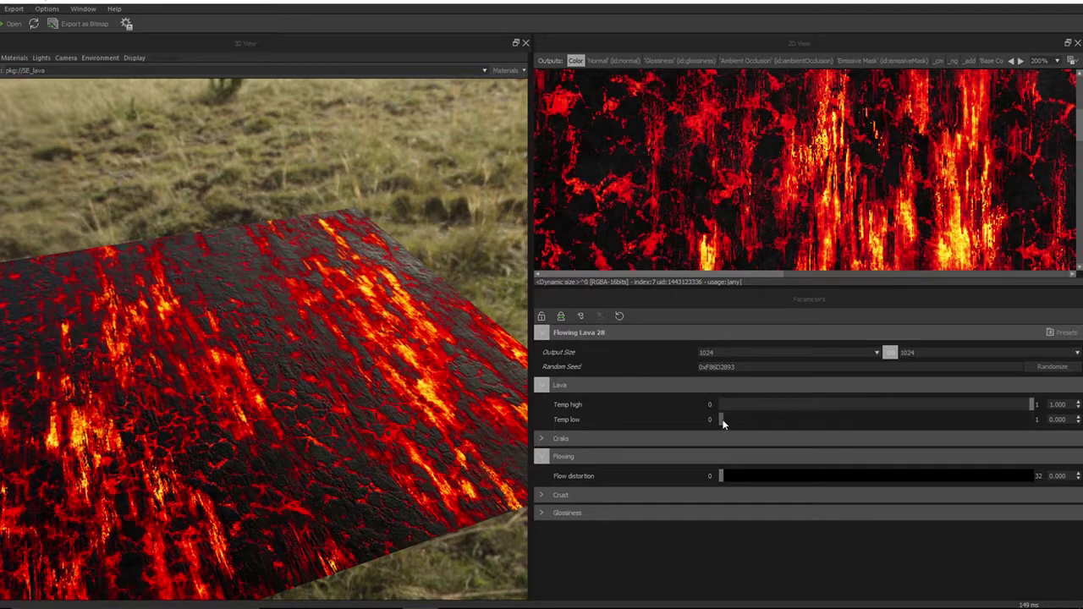
pyautogui.moveTo(723, 476); pyautogui.dragTo(886, 474)
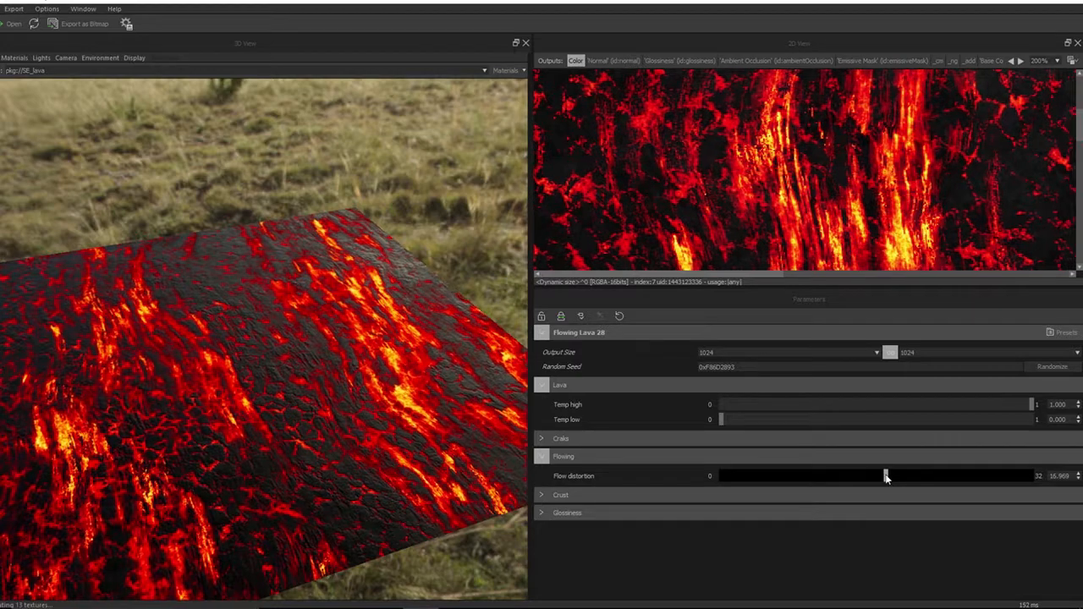
pyautogui.moveTo(331, 451)
pyautogui.mouseDown()
pyautogui.moveTo(359, 466)
pyautogui.moveTo(362, 445)
pyautogui.moveTo(346, 453)
pyautogui.mouseUp()
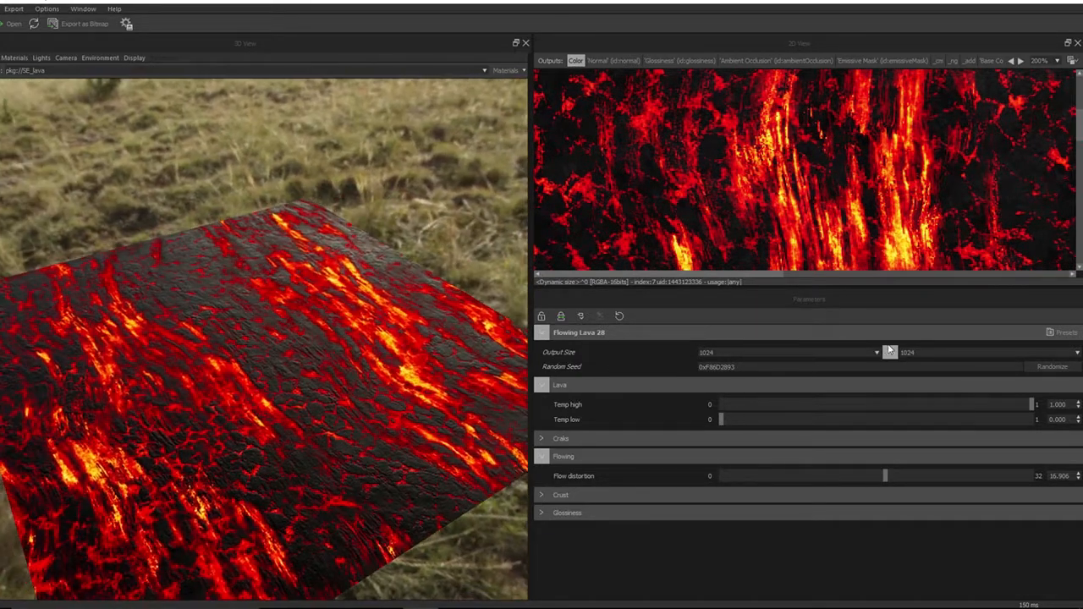
# Switch the output size to 2048 and back to 1024
pyautogui.click(876, 352)
pyautogui.click(742, 443)
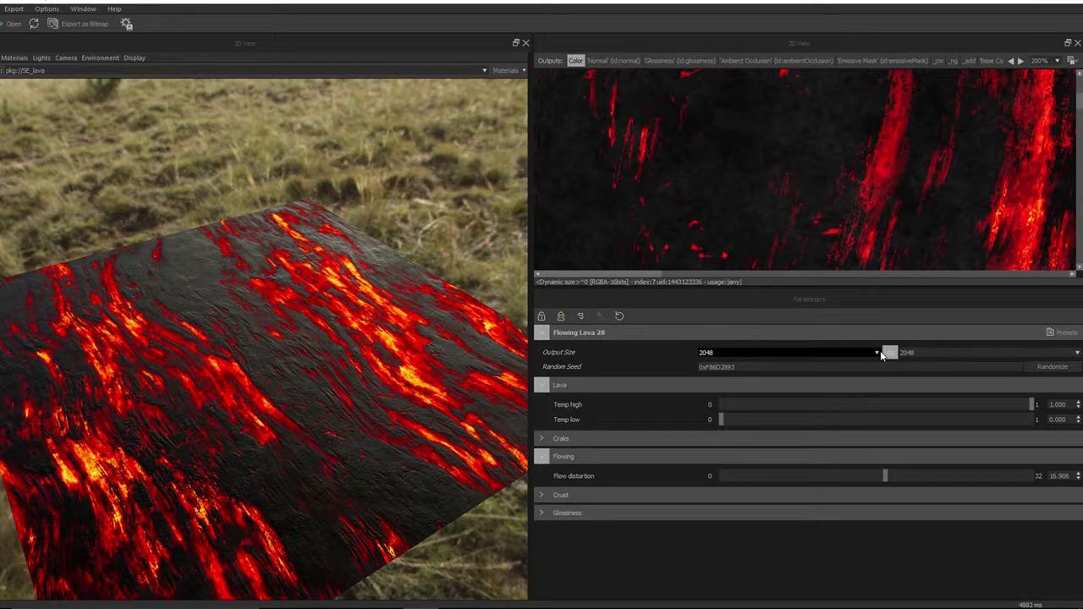
pyautogui.moveTo(415, 442); pyautogui.dragTo(337, 411)
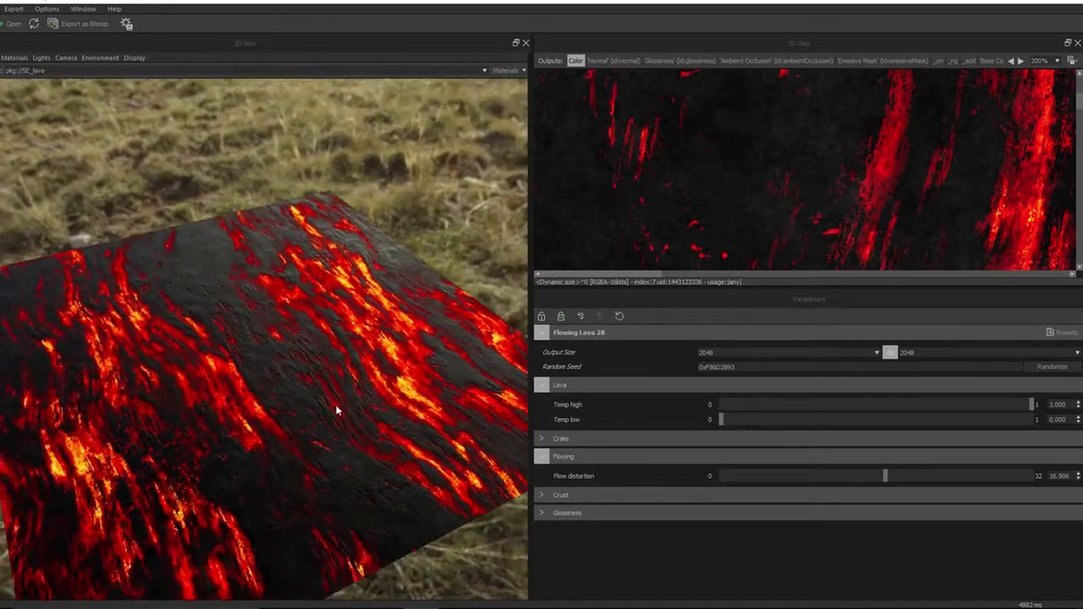
pyautogui.click(879, 352)
pyautogui.click(795, 434)
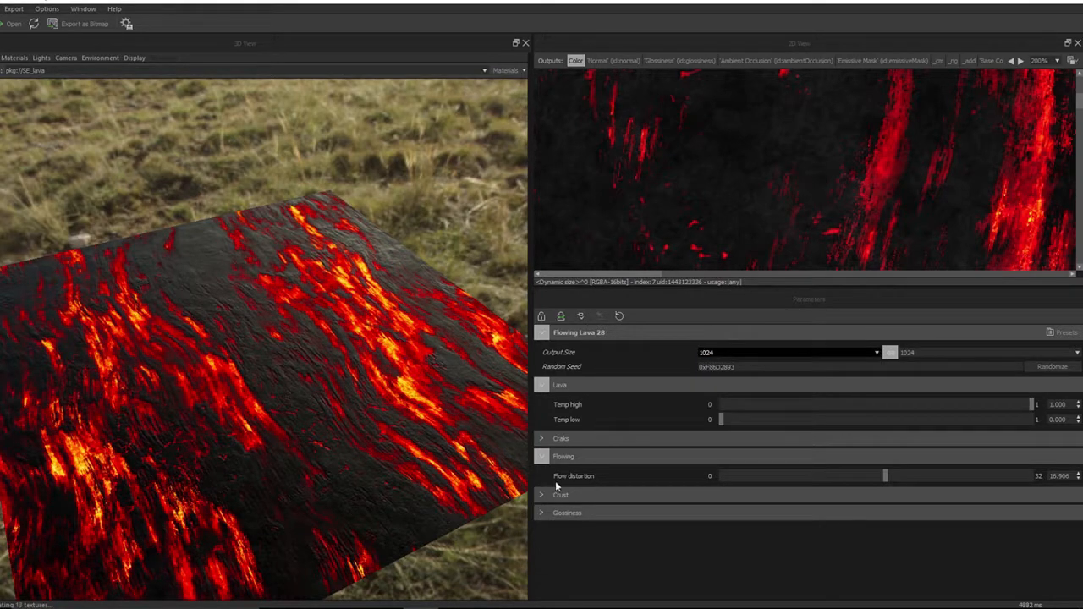
# Collapse the Flowing group and expand the Crust parameter group, inspecting the surface close up
pyautogui.click(541, 457)
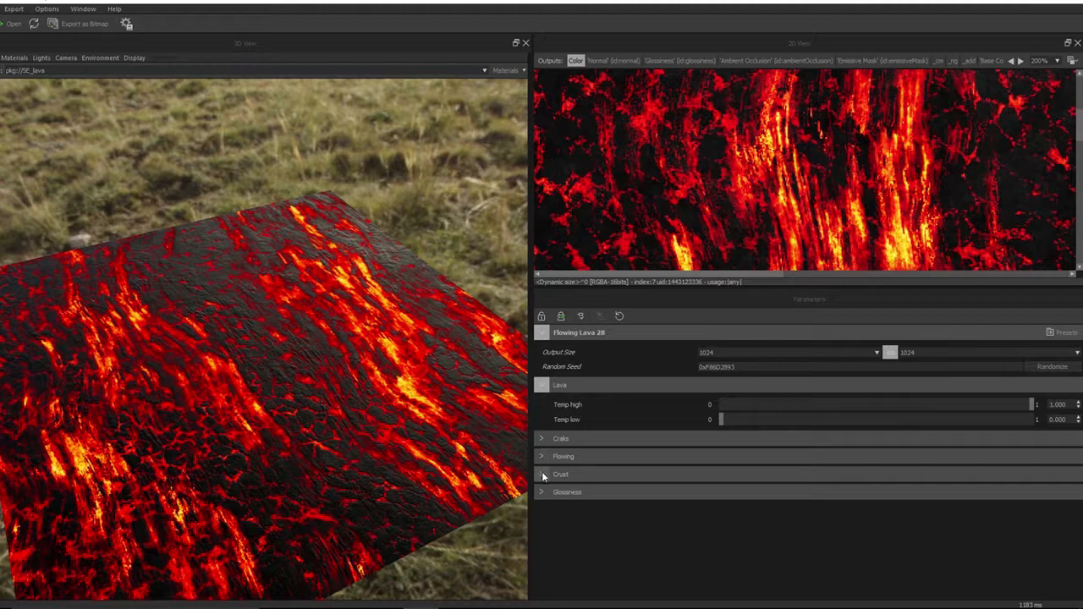
pyautogui.click(542, 475)
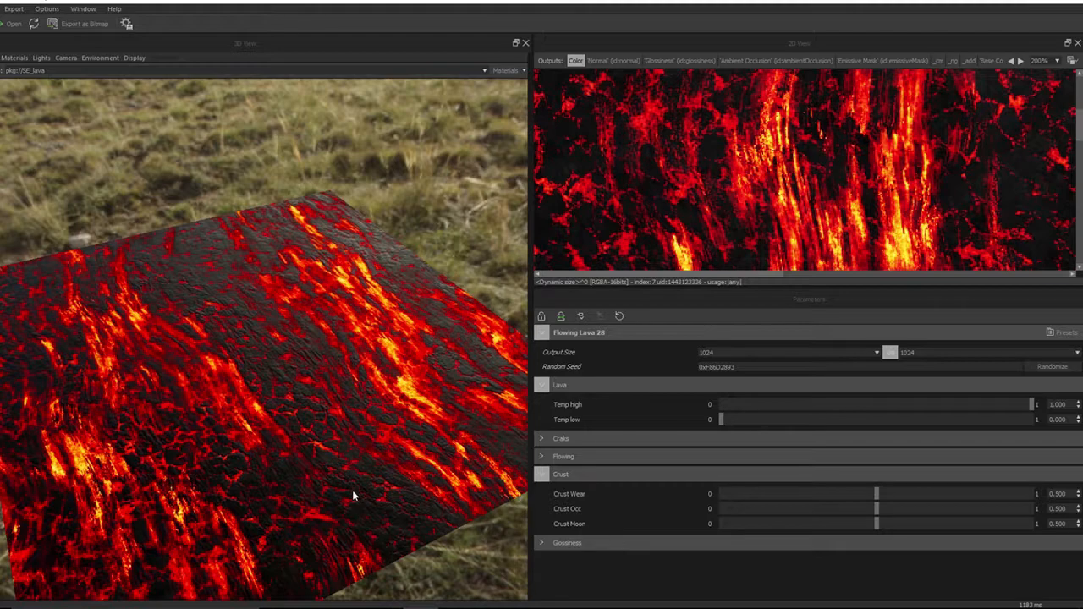
pyautogui.moveTo(352, 491); pyautogui.dragTo(306, 444)
pyautogui.scroll(3, 318, 446)
pyautogui.scroll(5, 317, 446)
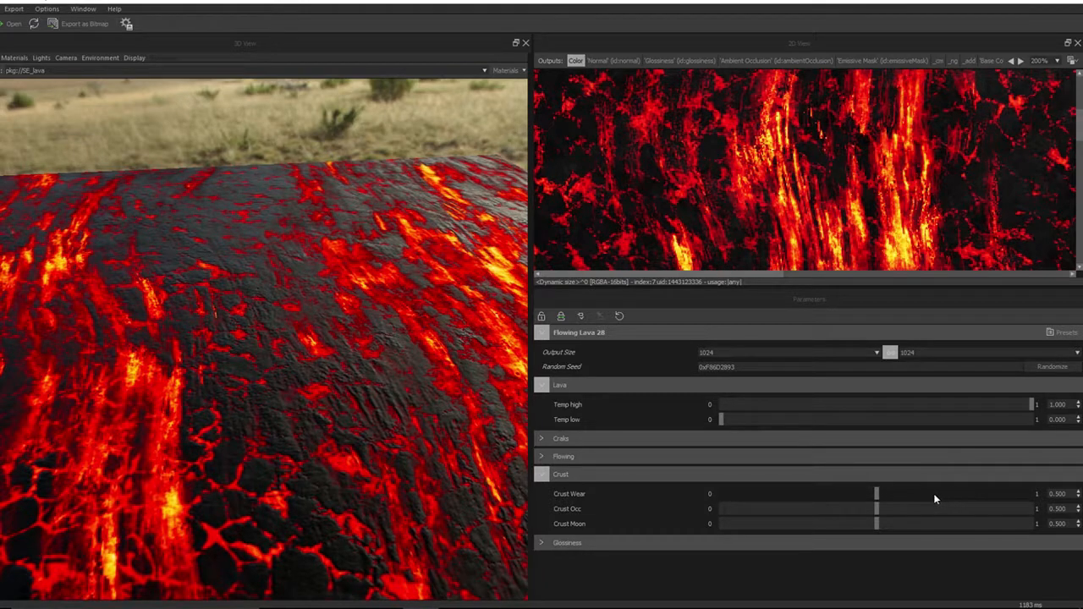
# Set Crust Wear, Crust Occ and Crust Moon all to 0
pyautogui.moveTo(731, 493); pyautogui.dragTo(572, 501)
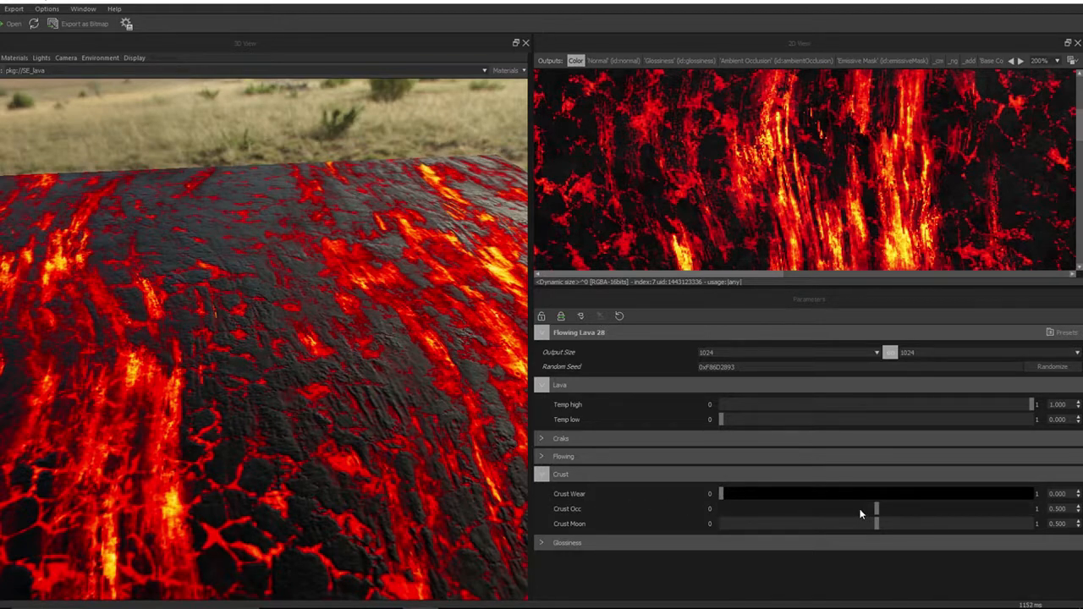
pyautogui.moveTo(876, 511); pyautogui.dragTo(648, 514)
pyautogui.moveTo(737, 526); pyautogui.dragTo(609, 522)
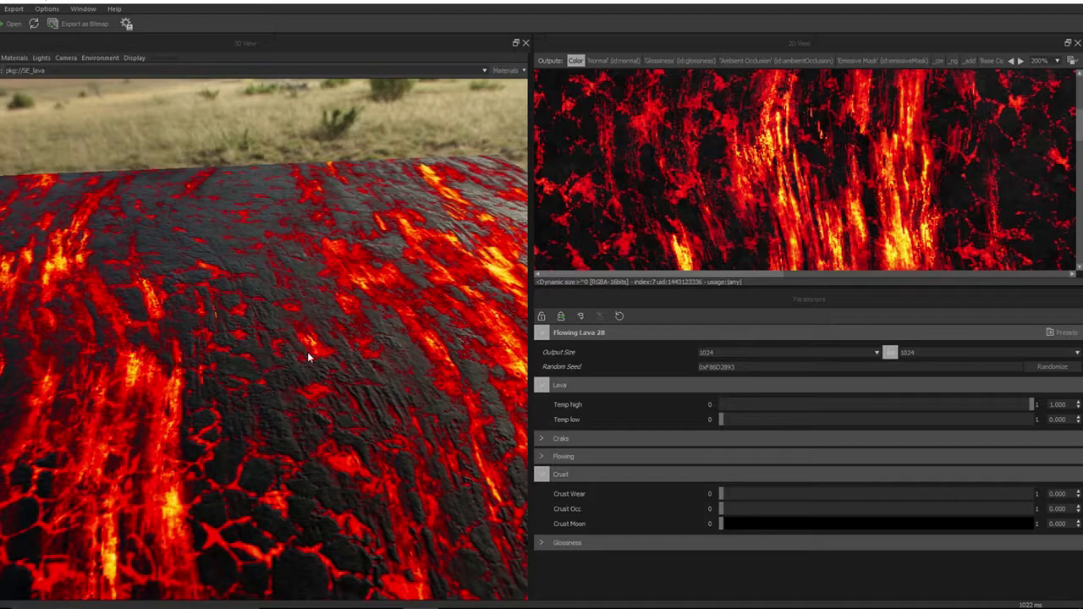
# Raise Crust Wear to 1.000 and return it to 0
pyautogui.moveTo(311, 354); pyautogui.dragTo(346, 380)
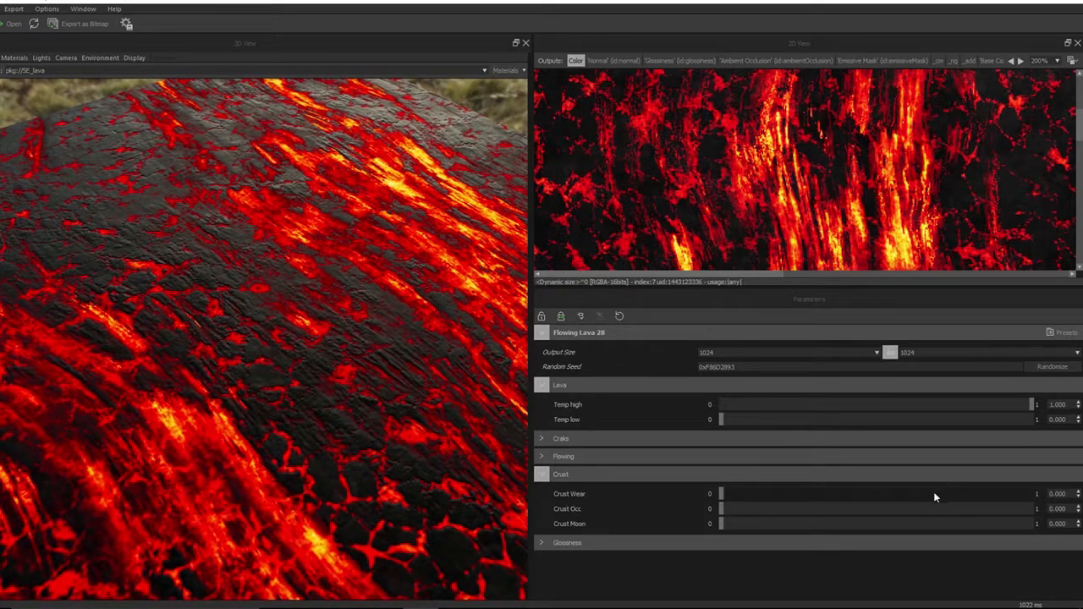
pyautogui.click(902, 494)
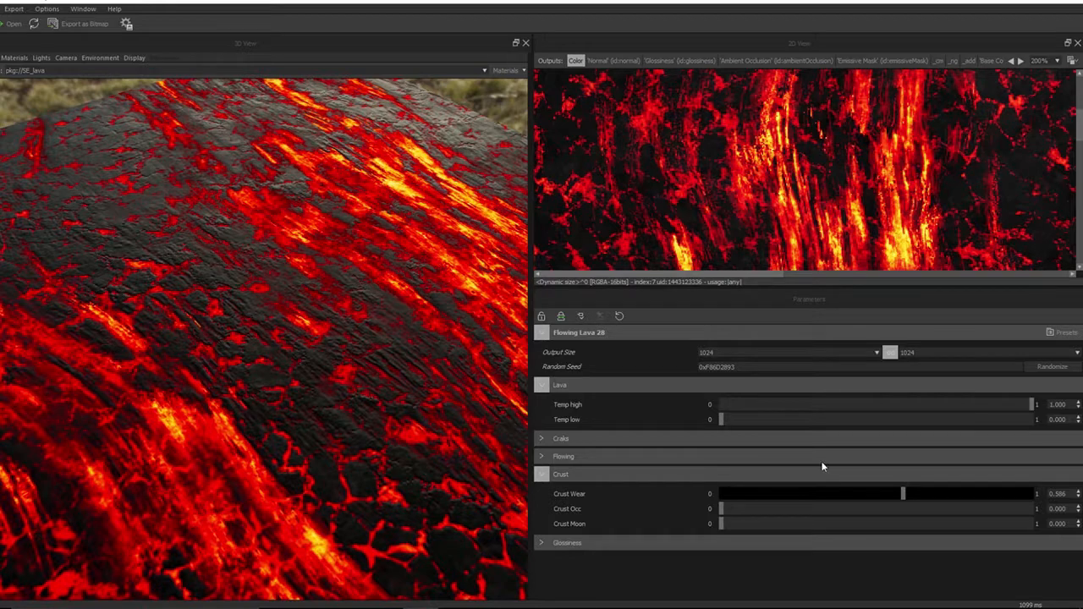
pyautogui.click(1016, 495)
pyautogui.moveTo(1016, 495); pyautogui.dragTo(1032, 495)
pyautogui.moveTo(209, 166); pyautogui.dragTo(296, 201)
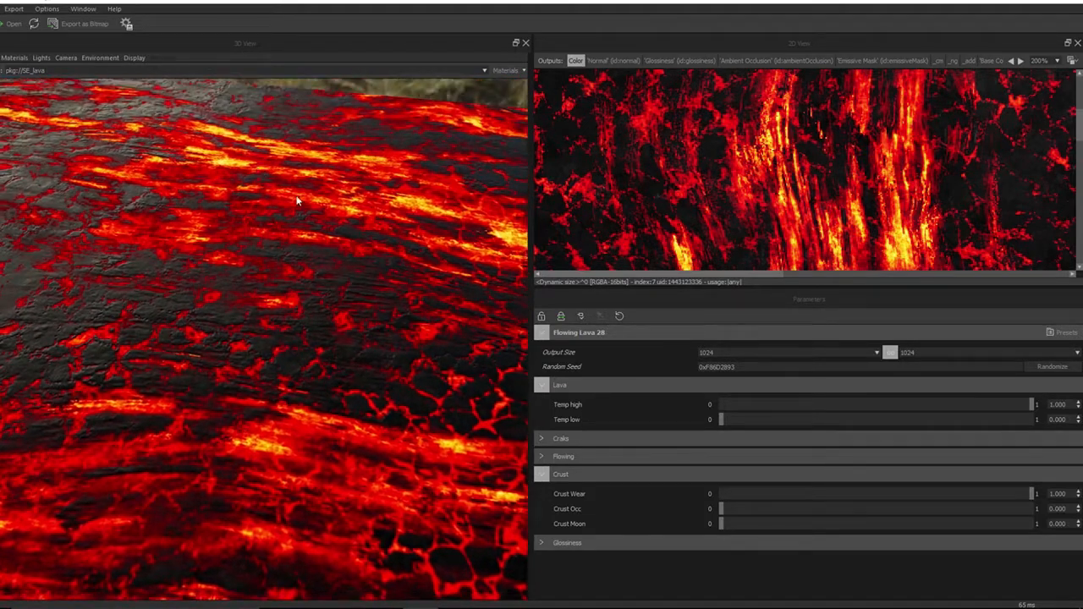
pyautogui.moveTo(1032, 493); pyautogui.dragTo(713, 496)
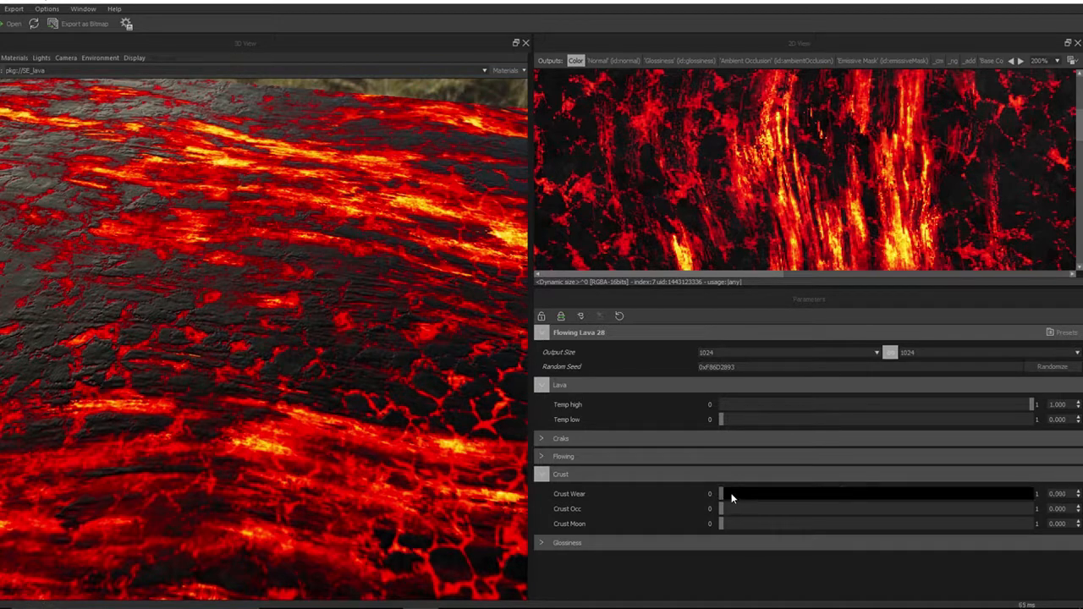
# Raise Crust Occ to 1.000 and lower it to 0.015
pyautogui.click(1032, 509)
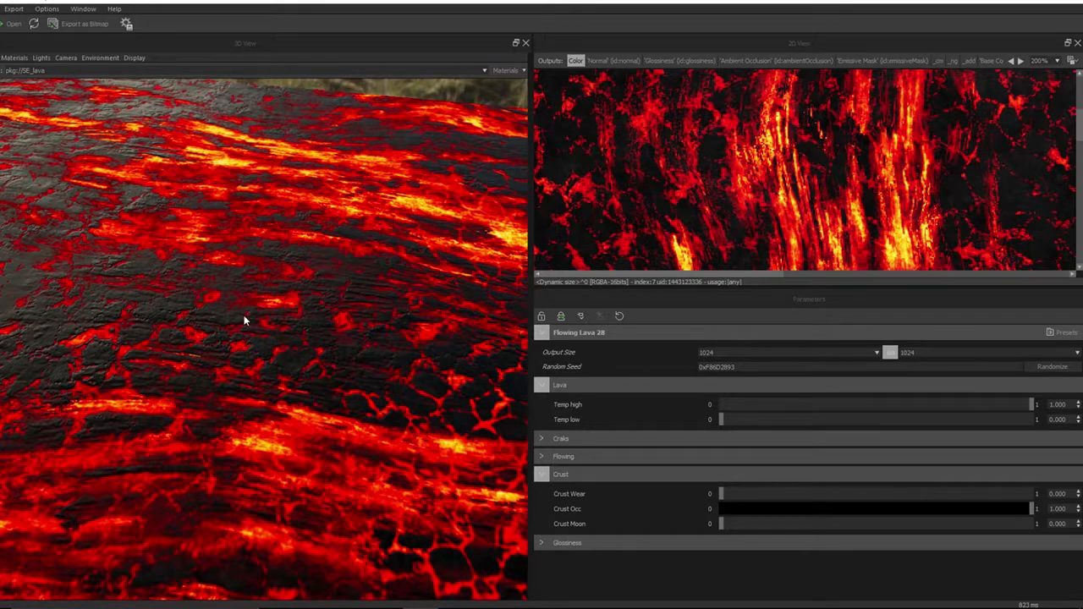
pyautogui.moveTo(244, 315); pyautogui.dragTo(213, 301)
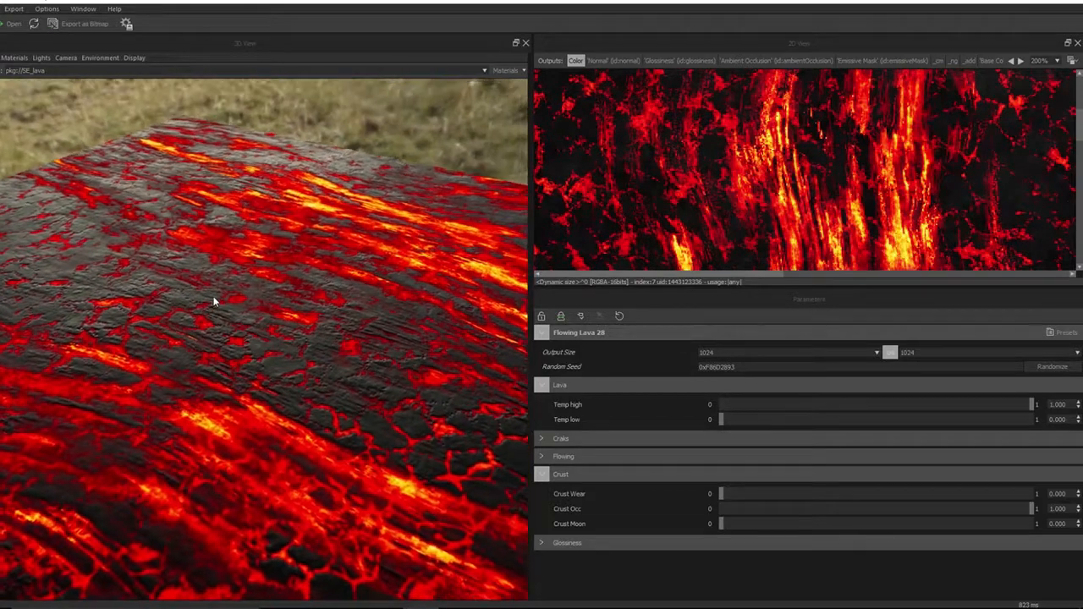
pyautogui.click(725, 509)
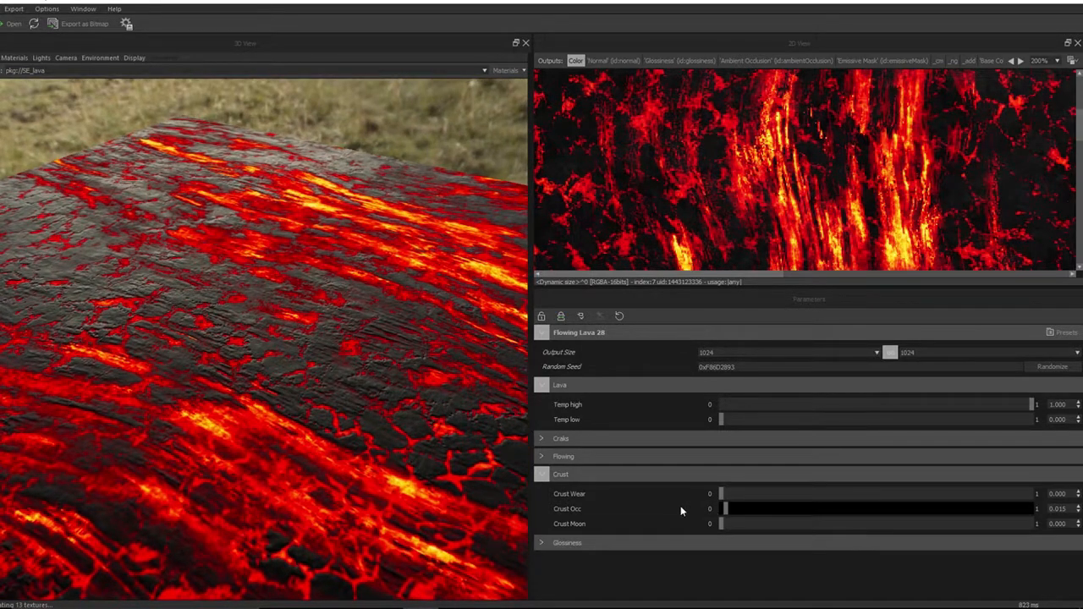
# Set Crust Occ to 0 and expand the Glossiness parameter group, inspecting the lava surface
pyautogui.click(1058, 509)
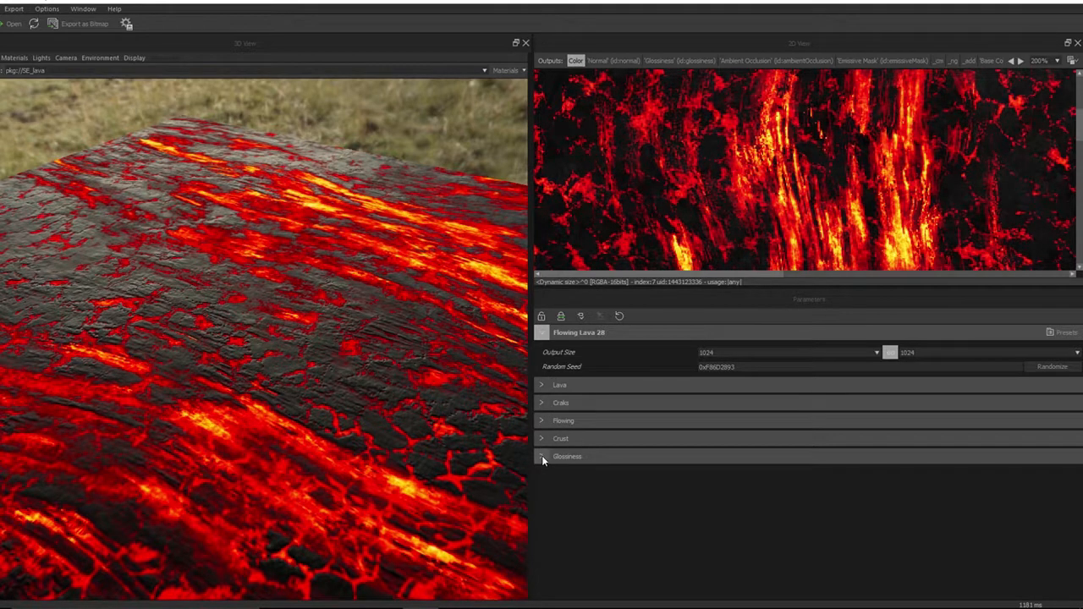
pyautogui.click(543, 456)
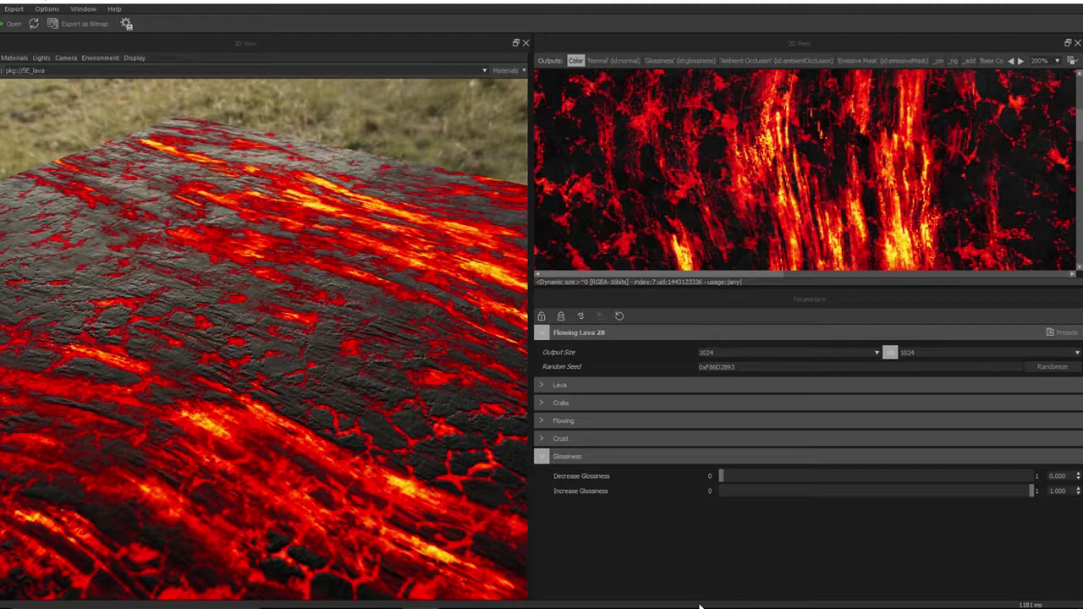
pyautogui.moveTo(438, 538); pyautogui.dragTo(280, 479)
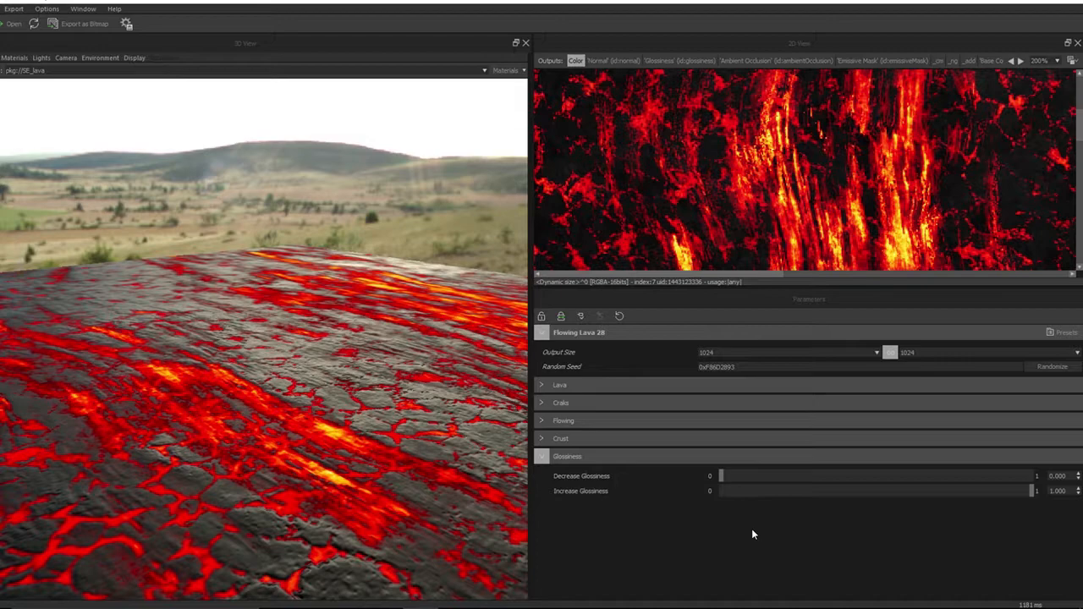
pyautogui.scroll(5, 260, 496)
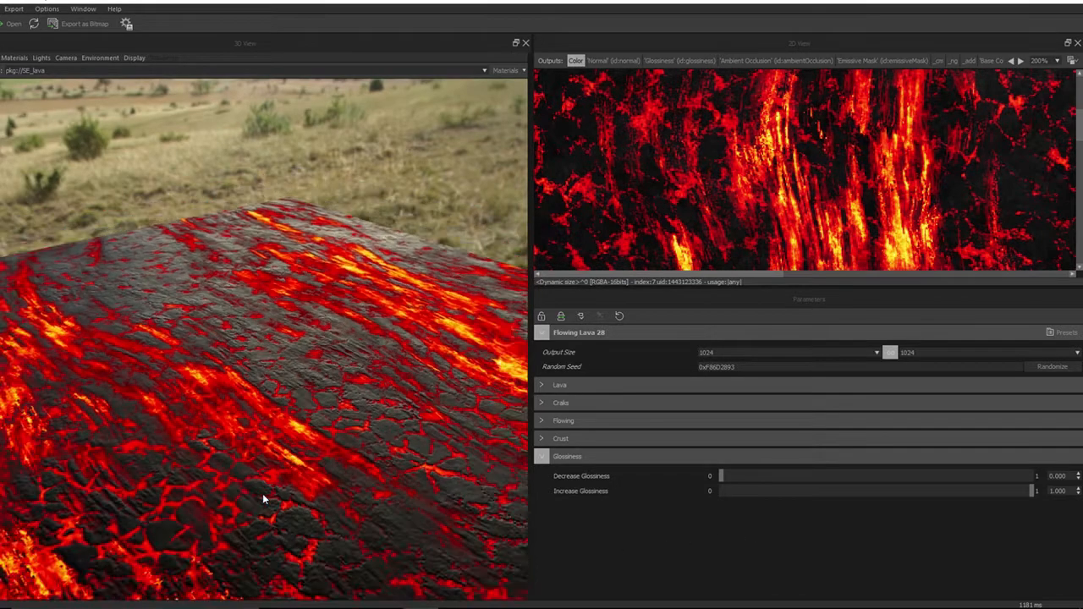
pyautogui.scroll(-4, 262, 499)
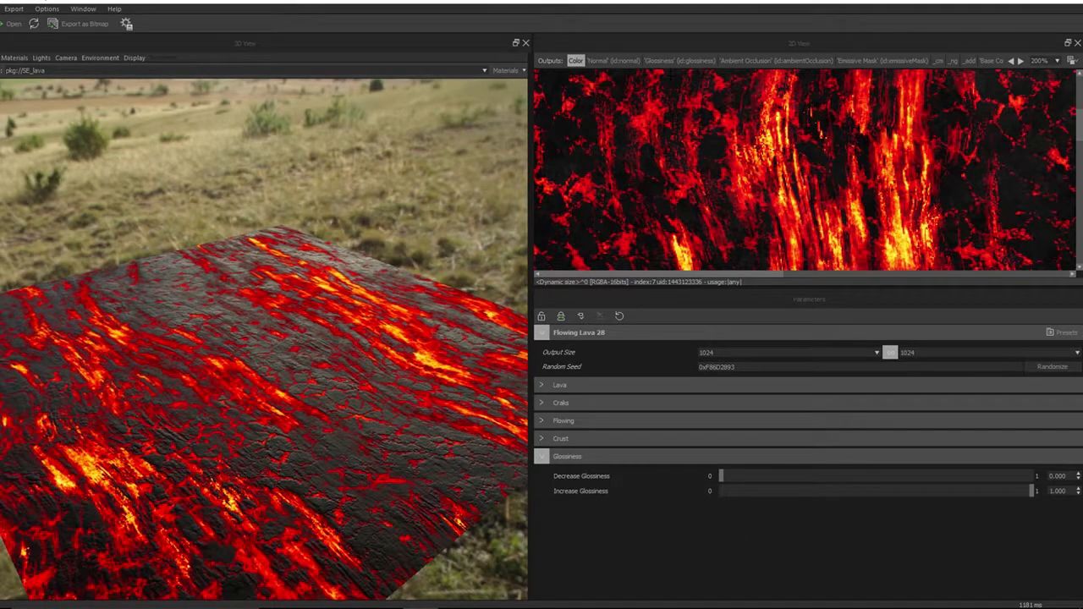
# Show the Glossiness output in the 2D view, fitted to the window
pyautogui.click(680, 60)
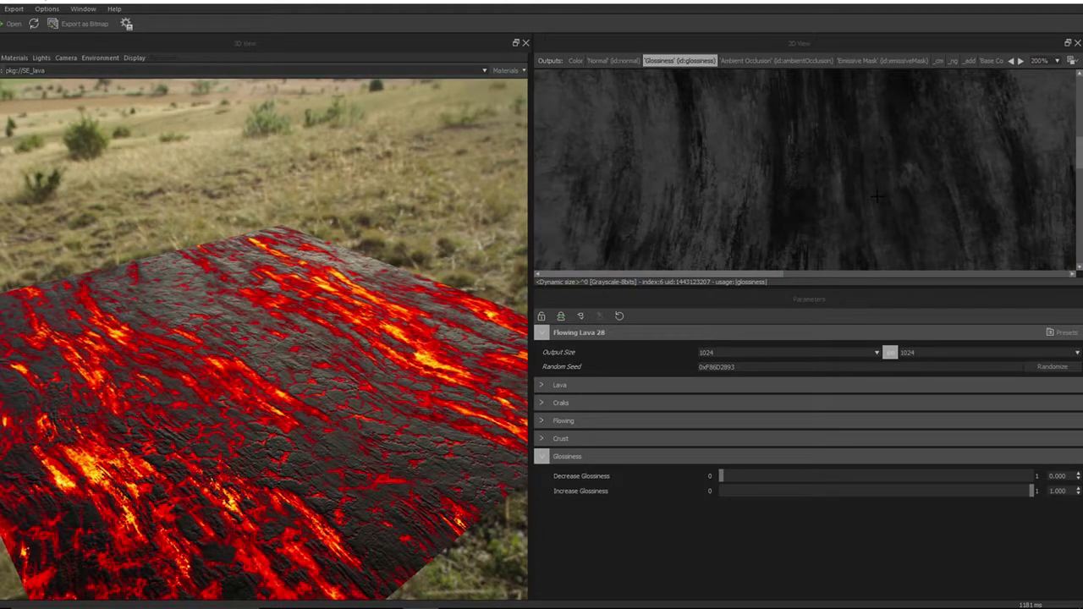
pyautogui.click(1056, 61)
pyautogui.click(1037, 76)
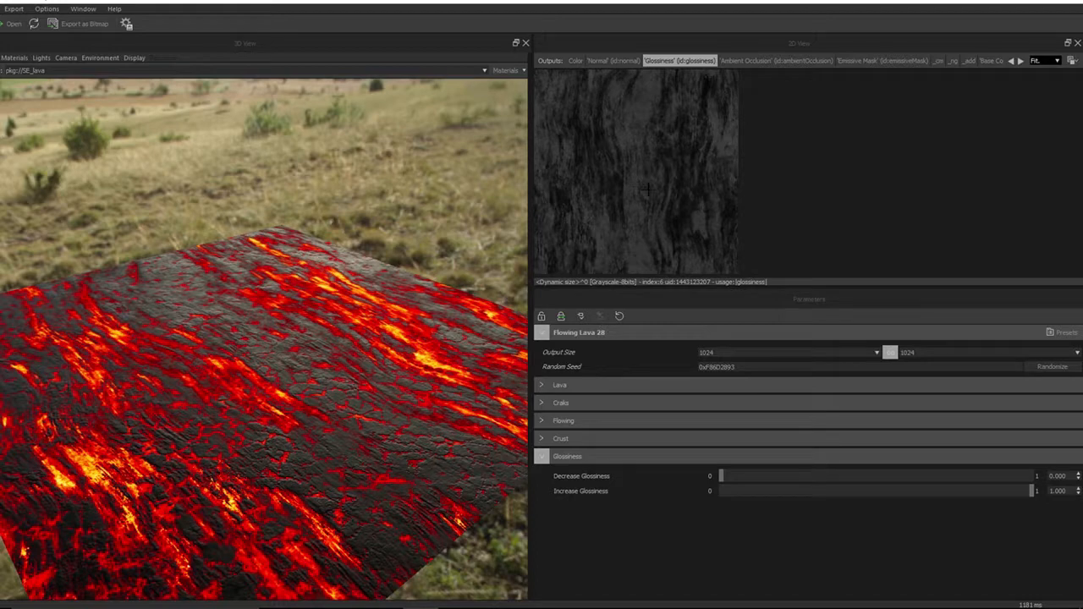
# Raise Decrease Glossiness to 0.602 and return it to 0
pyautogui.moveTo(253, 391); pyautogui.dragTo(254, 374)
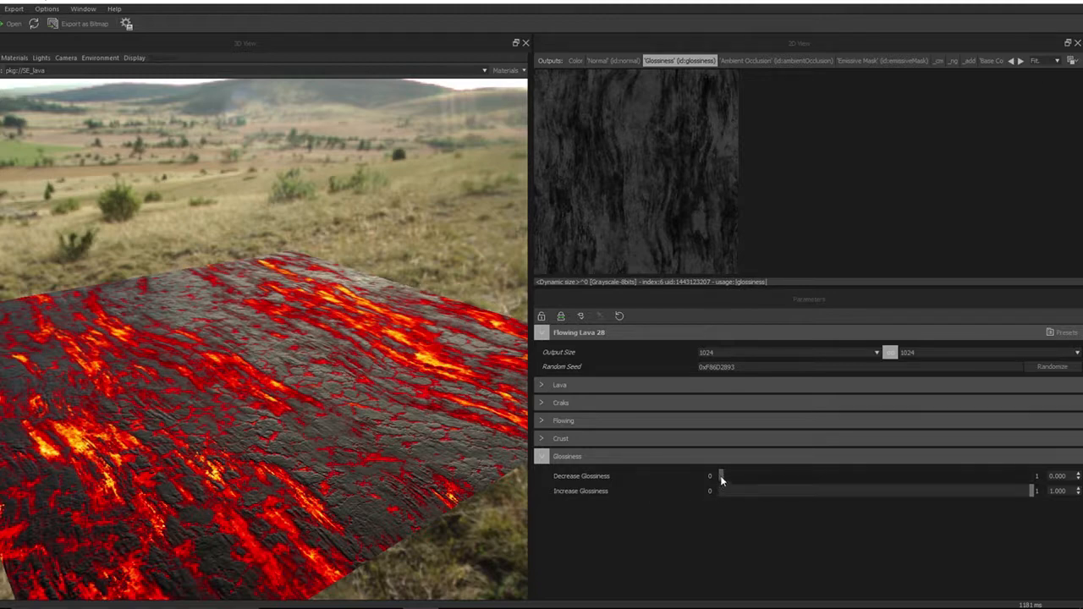
pyautogui.moveTo(722, 480); pyautogui.dragTo(773, 480)
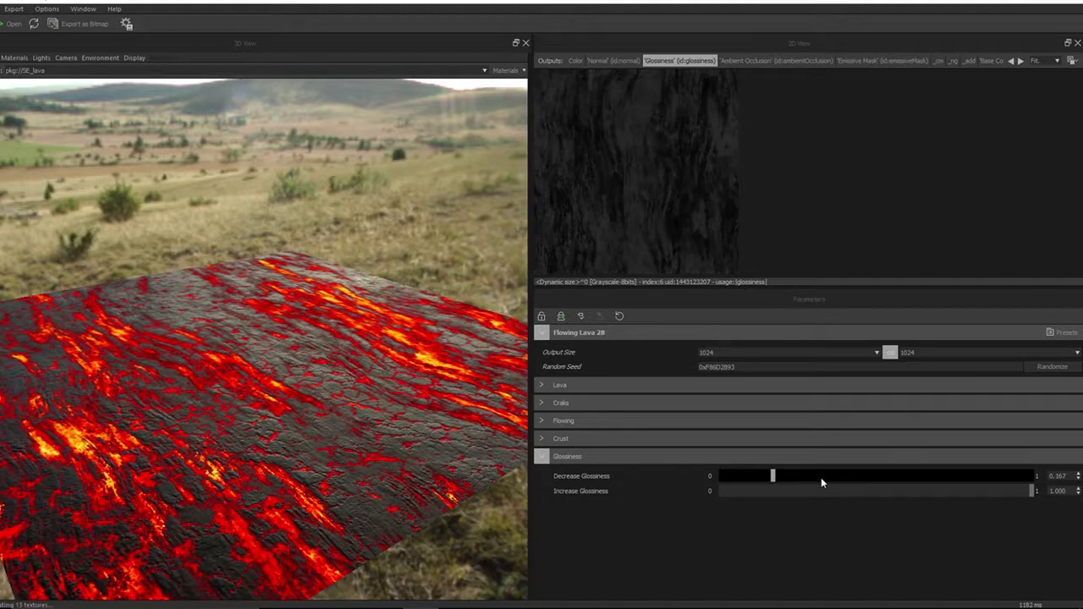
pyautogui.click(822, 477)
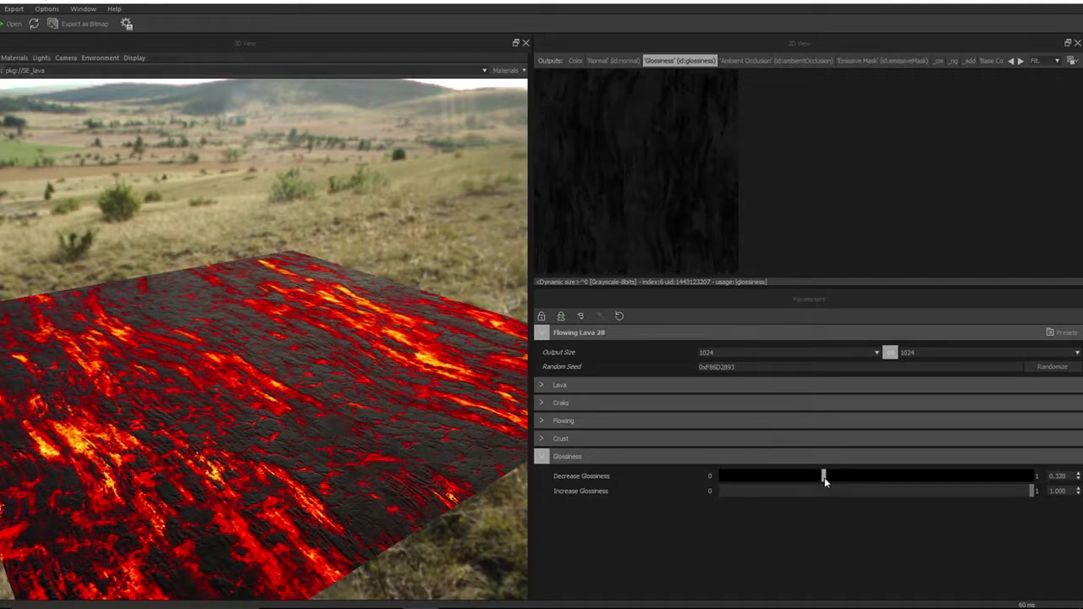
pyautogui.moveTo(824, 478); pyautogui.dragTo(916, 480)
pyautogui.moveTo(277, 493); pyautogui.dragTo(394, 479)
pyautogui.moveTo(920, 476); pyautogui.dragTo(907, 476)
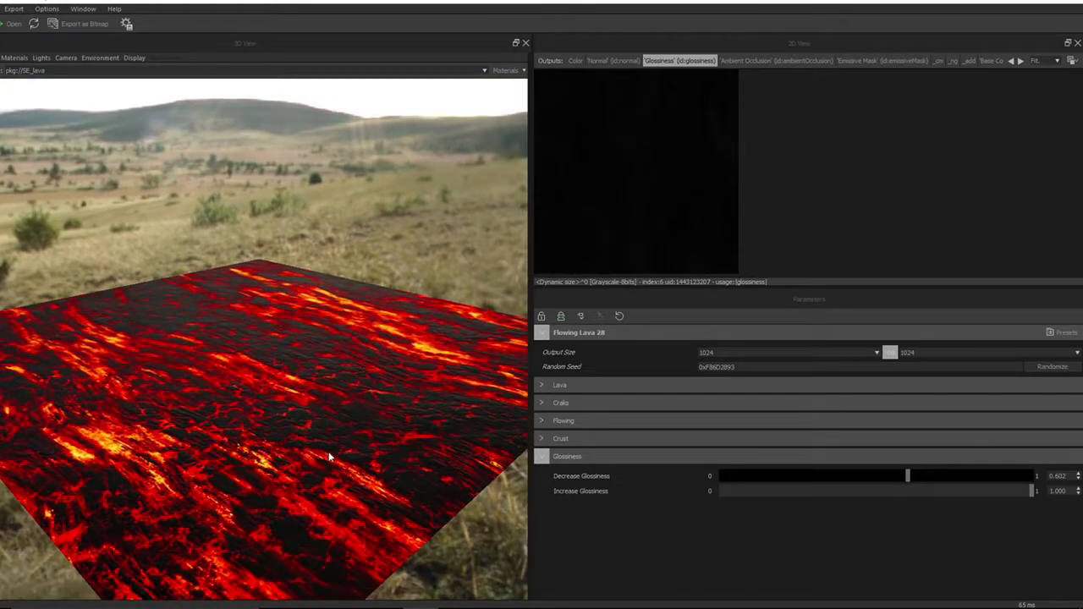
pyautogui.moveTo(331, 454)
pyautogui.mouseDown()
pyautogui.moveTo(327, 424)
pyautogui.moveTo(320, 446)
pyautogui.mouseUp()
pyautogui.moveTo(896, 475); pyautogui.dragTo(570, 503)
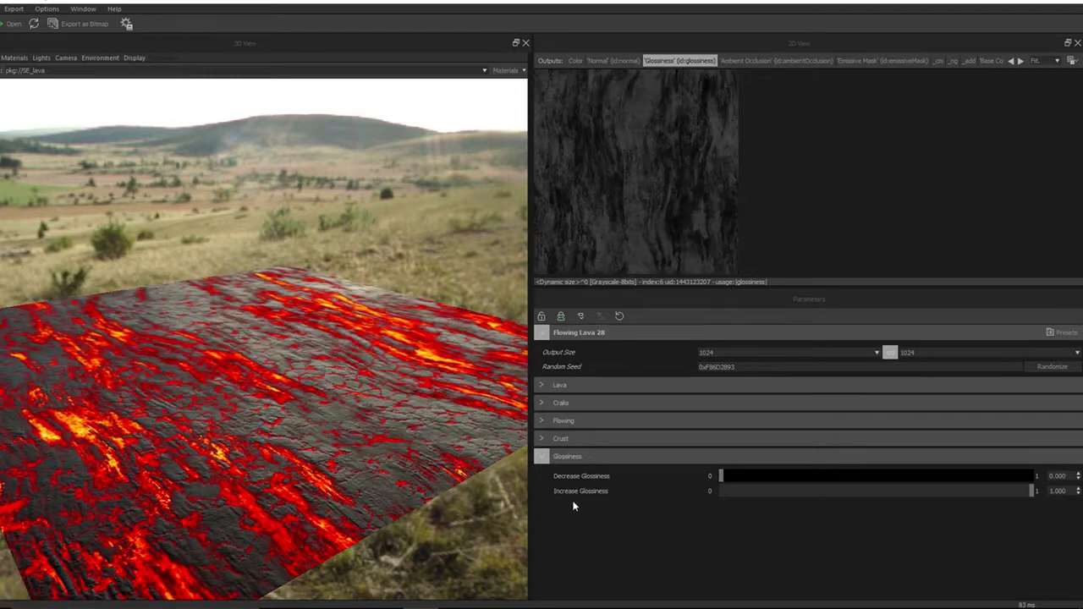
# Lower Increase Glossiness to 0.614 and restore it to 1.000
pyautogui.click(1032, 491)
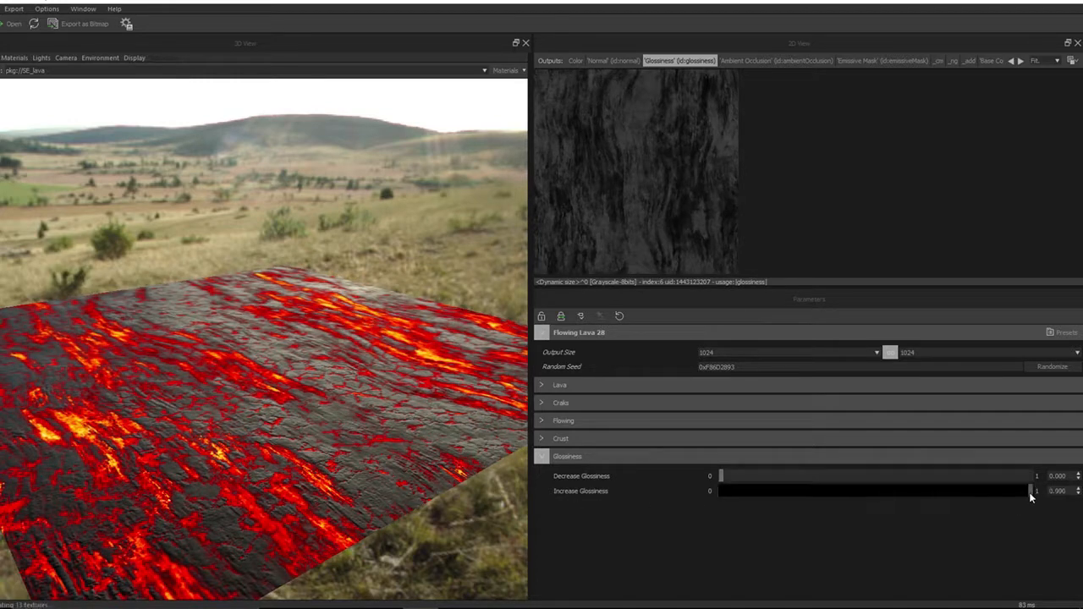
pyautogui.click(905, 495)
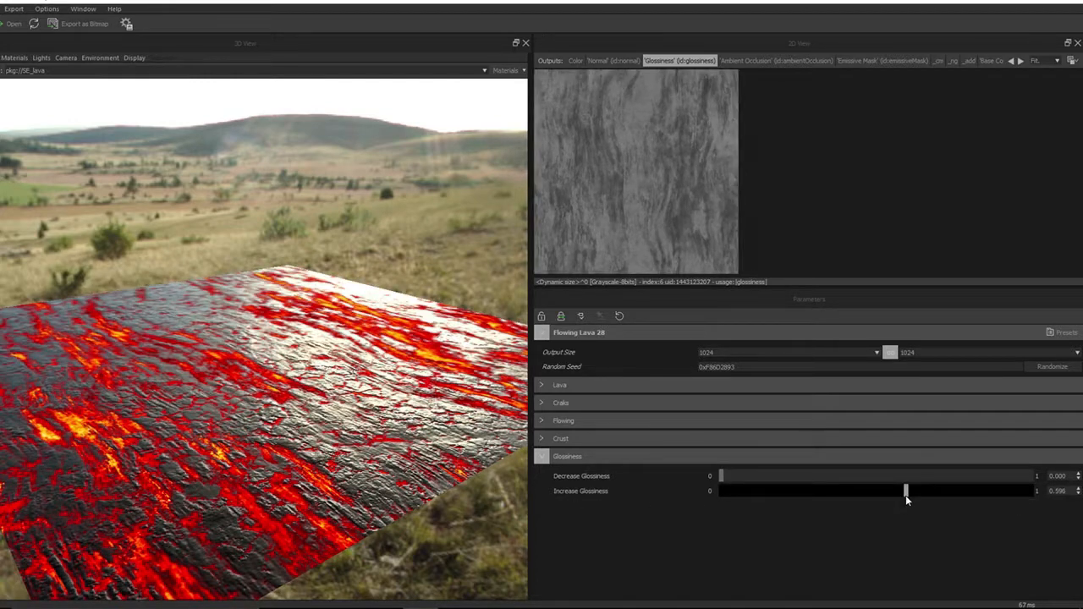
pyautogui.moveTo(906, 496); pyautogui.dragTo(907, 496)
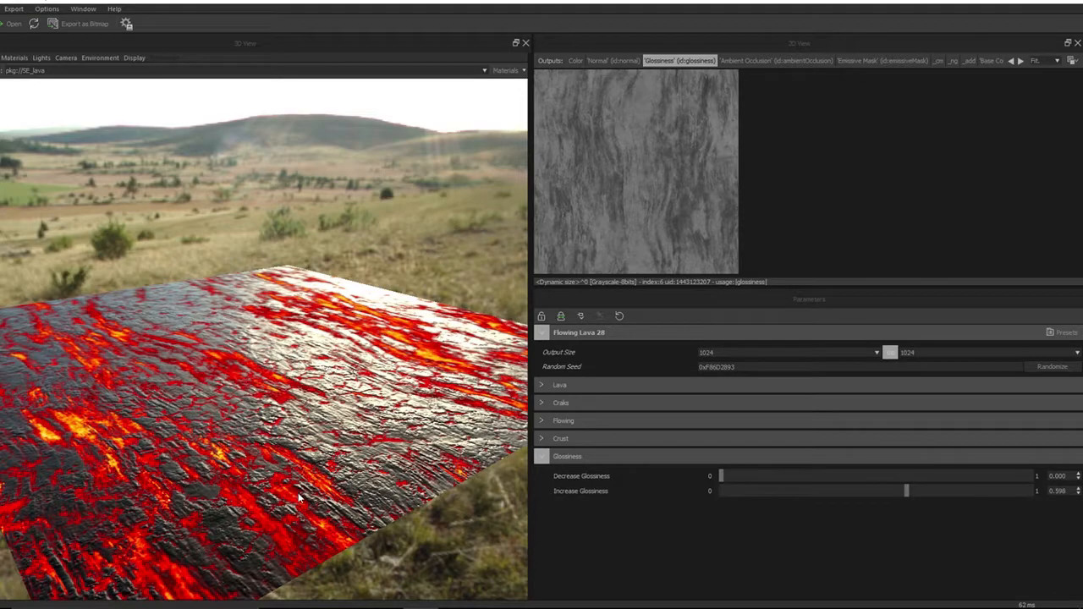
pyautogui.moveTo(296, 492)
pyautogui.mouseDown()
pyautogui.moveTo(313, 525)
pyautogui.moveTo(331, 514)
pyautogui.moveTo(327, 483)
pyautogui.moveTo(298, 506)
pyautogui.mouseUp()
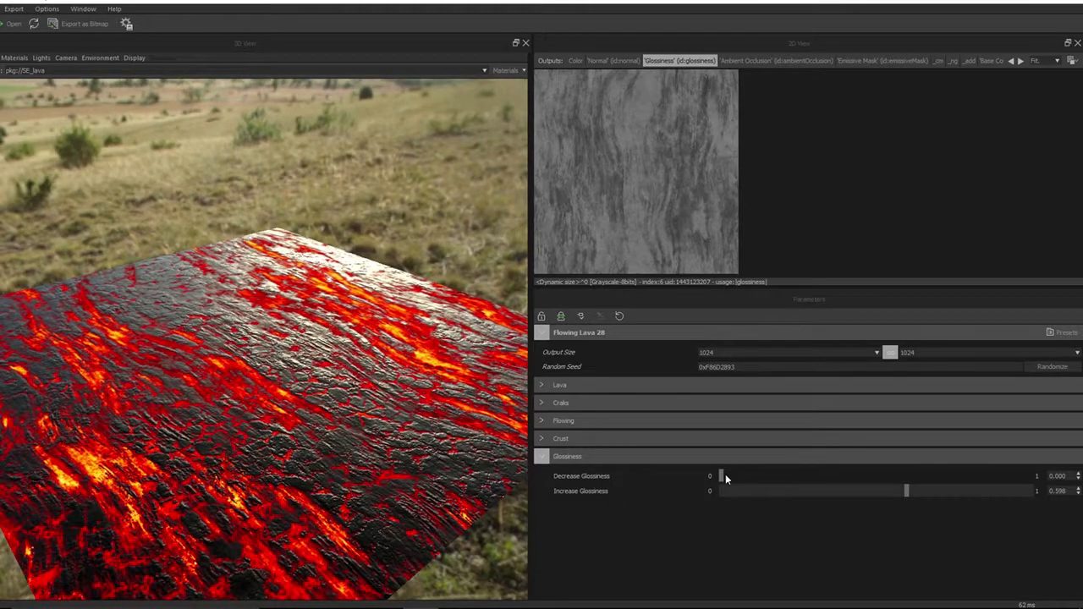
pyautogui.moveTo(723, 478); pyautogui.dragTo(677, 478)
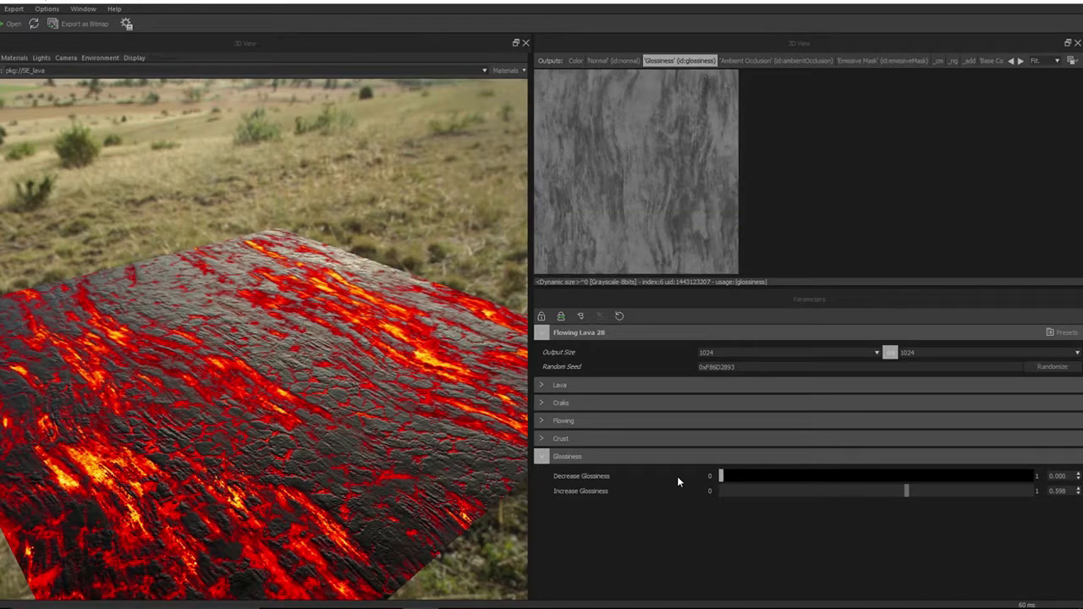
pyautogui.click(910, 492)
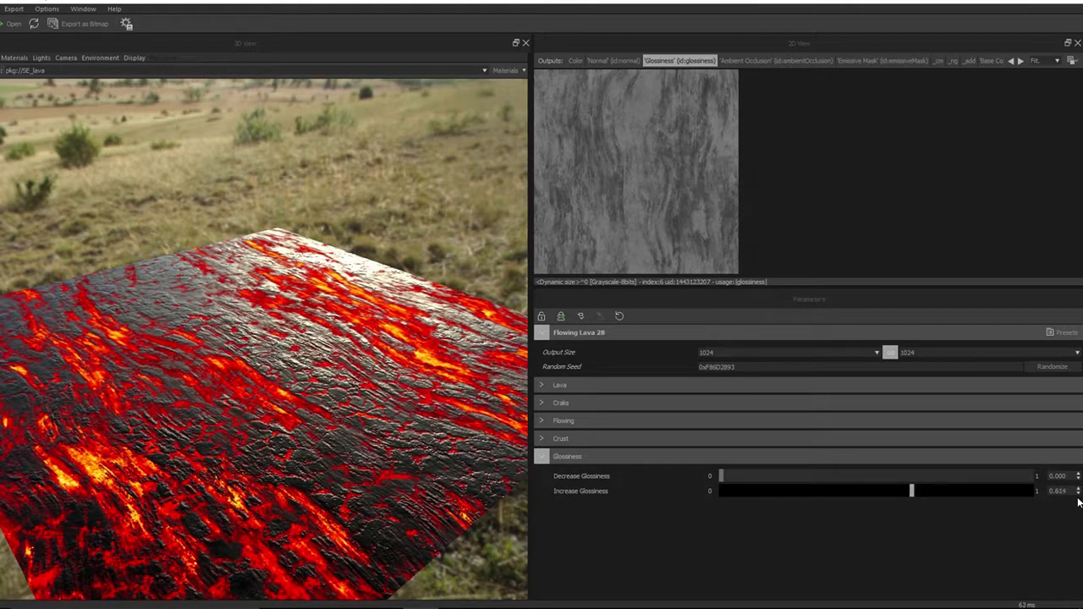
pyautogui.moveTo(1079, 502); pyautogui.dragTo(1082, 499)
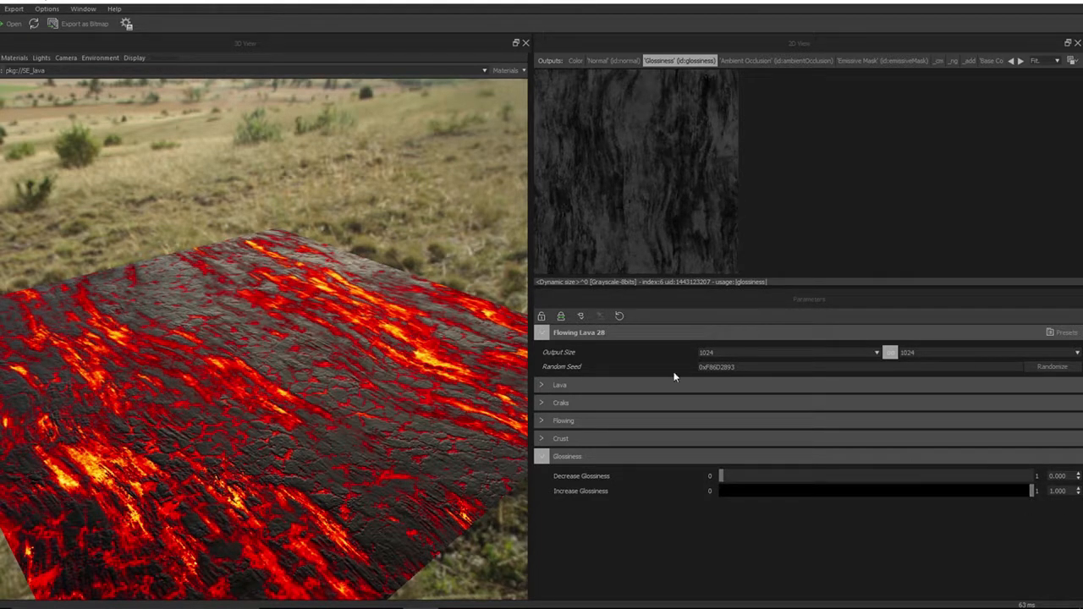
# Set Increase Glossiness to 0 and Decrease Glossiness to 1.000
pyautogui.moveTo(721, 476); pyautogui.dragTo(815, 476)
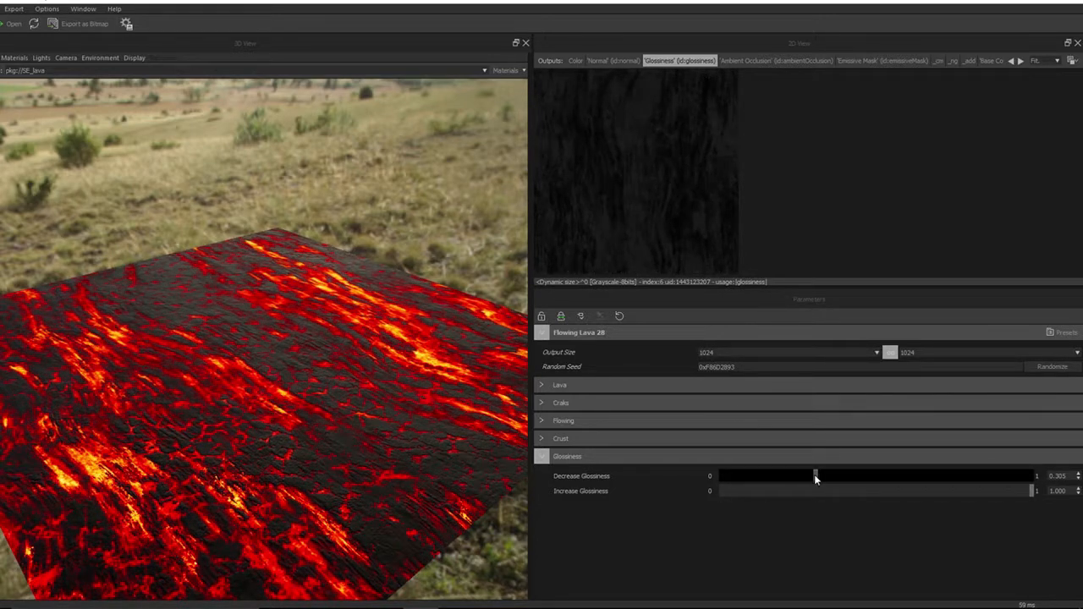
pyautogui.moveTo(815, 476); pyautogui.dragTo(920, 477)
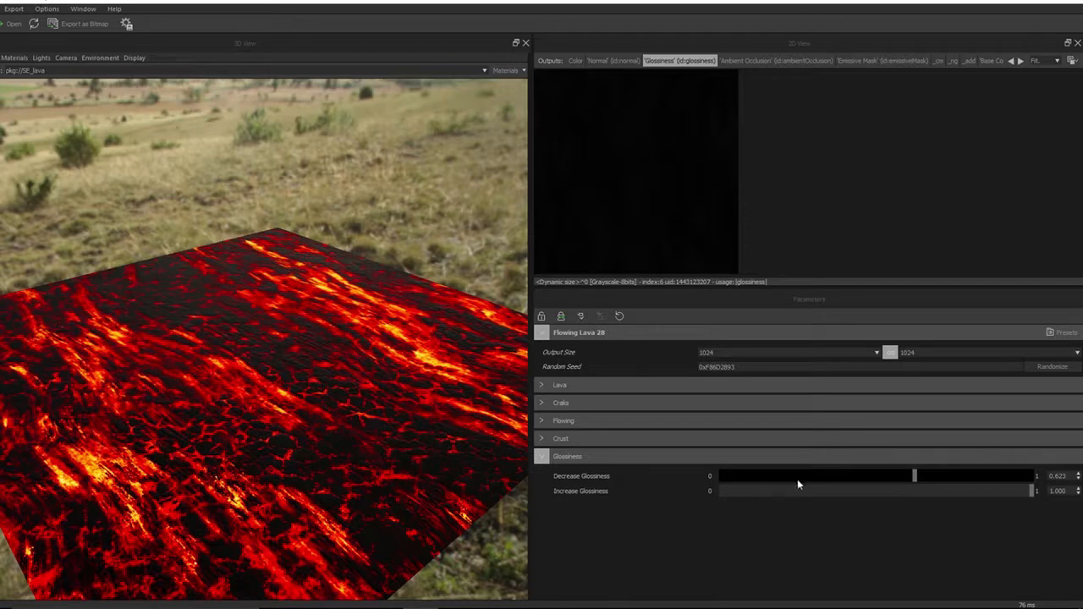
pyautogui.moveTo(913, 477); pyautogui.dragTo(809, 471)
pyautogui.moveTo(809, 476); pyautogui.dragTo(867, 473)
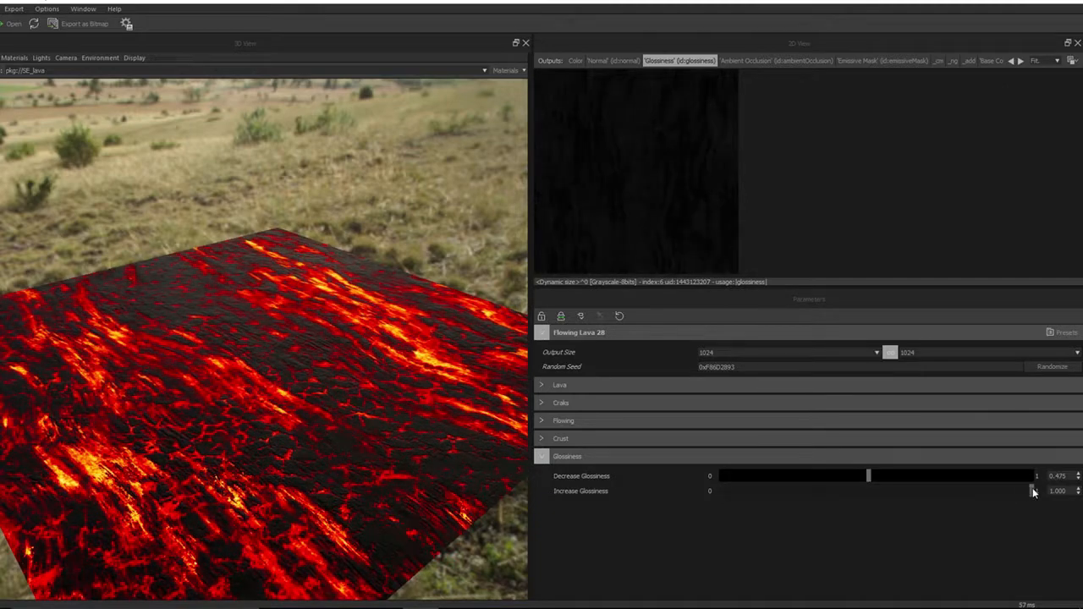
pyautogui.moveTo(1031, 490); pyautogui.dragTo(626, 500)
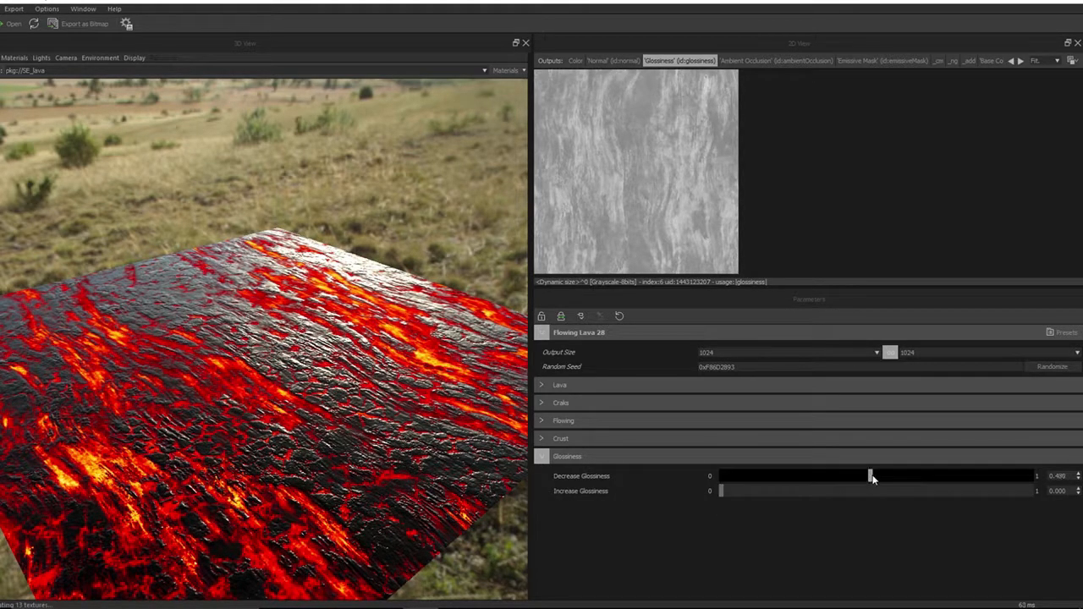
pyautogui.click(1018, 477)
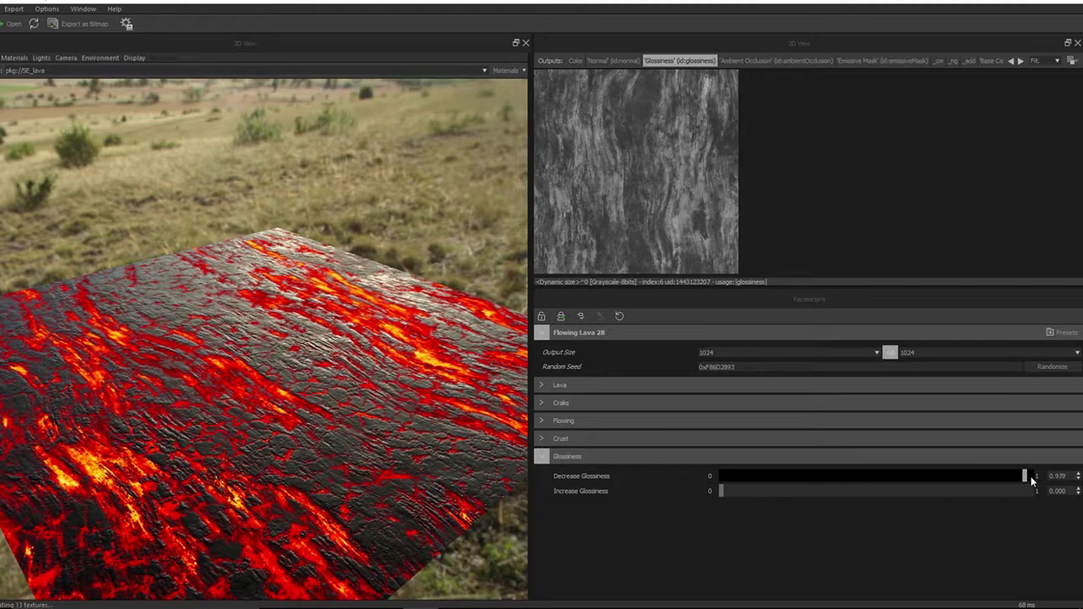
pyautogui.click(1030, 477)
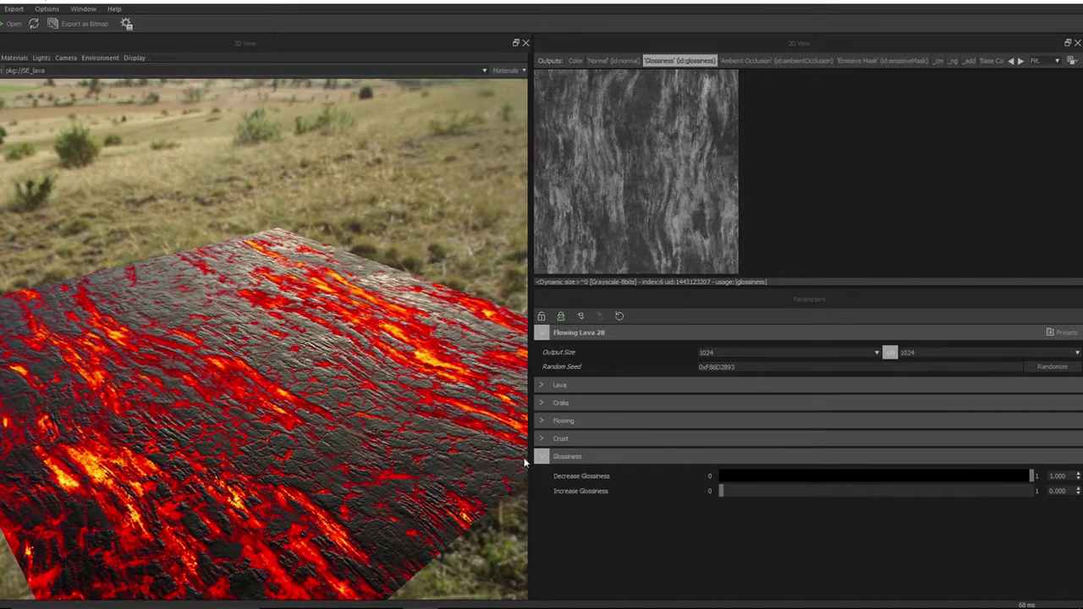
# Raise Increase Glossiness to 0.542, checking the surface in the 3D view
pyautogui.moveTo(301, 432)
pyautogui.mouseDown()
pyautogui.moveTo(310, 414)
pyautogui.moveTo(293, 449)
pyautogui.moveTo(307, 434)
pyautogui.mouseUp()
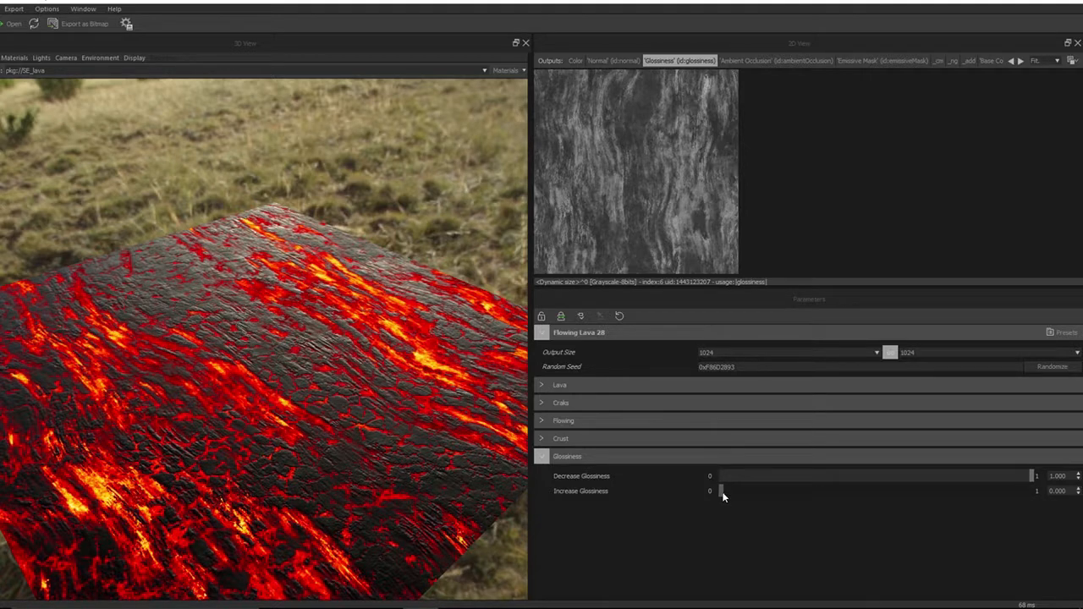
pyautogui.moveTo(723, 496); pyautogui.dragTo(820, 495)
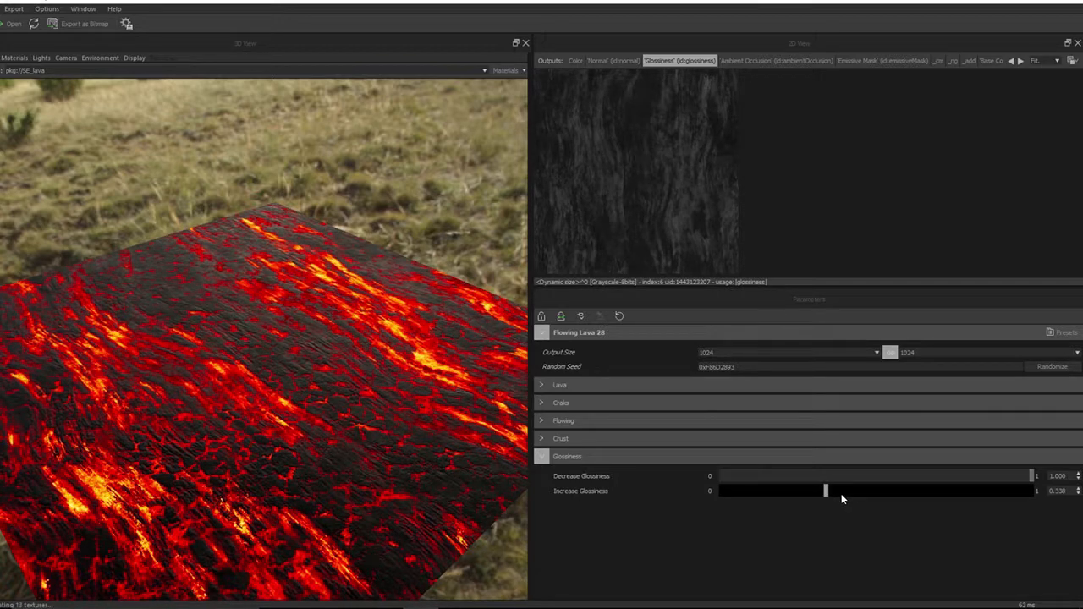
pyautogui.moveTo(820, 491); pyautogui.dragTo(889, 494)
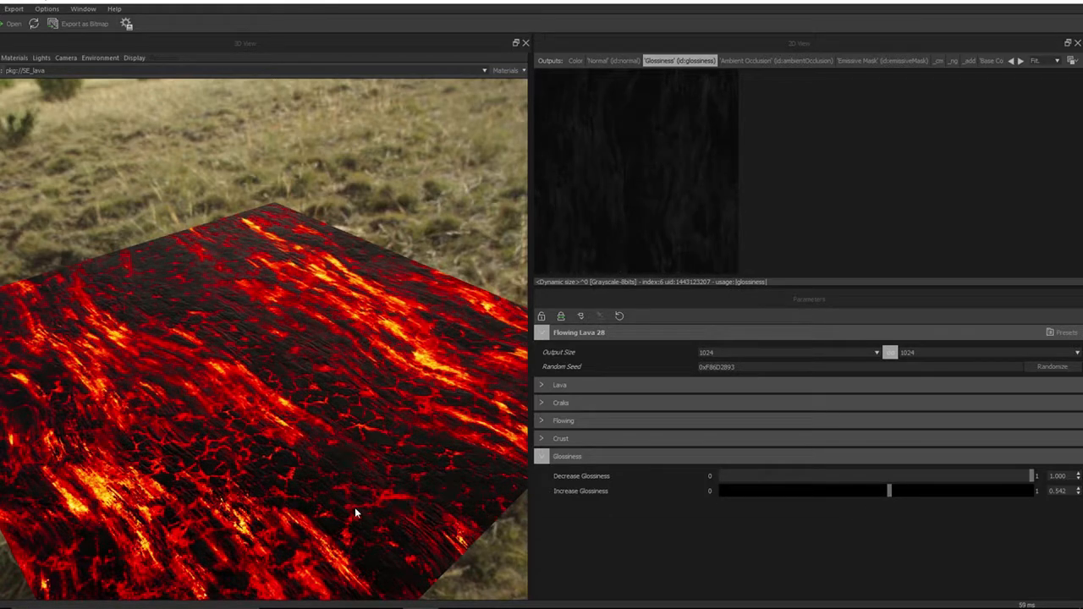
pyautogui.moveTo(411, 496)
pyautogui.mouseDown()
pyautogui.moveTo(412, 463)
pyautogui.moveTo(418, 494)
pyautogui.moveTo(397, 505)
pyautogui.mouseUp()
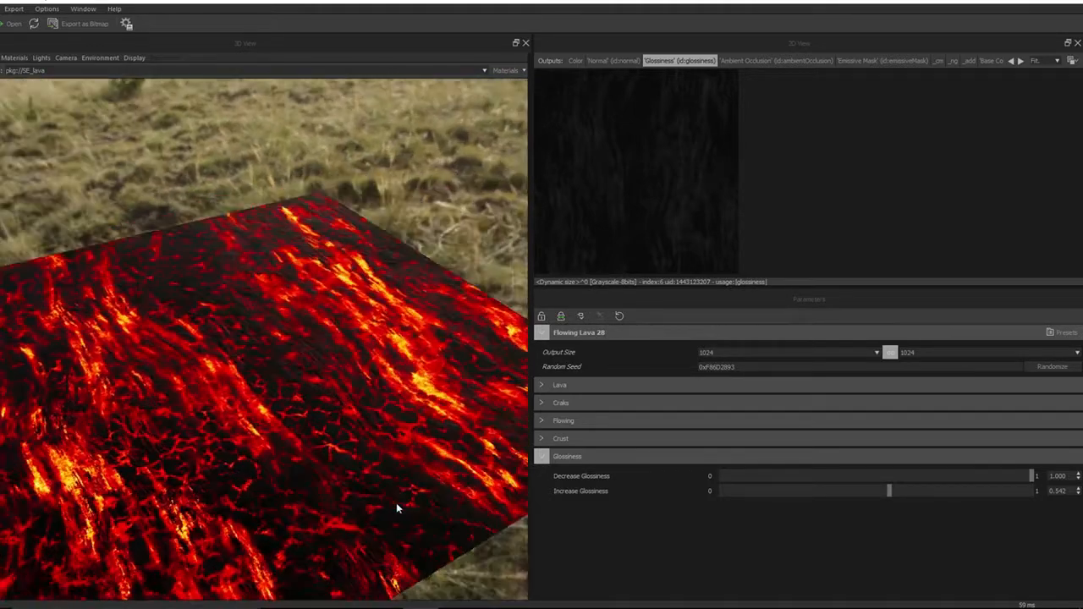
# Set the output size to 2048
pyautogui.click(876, 354)
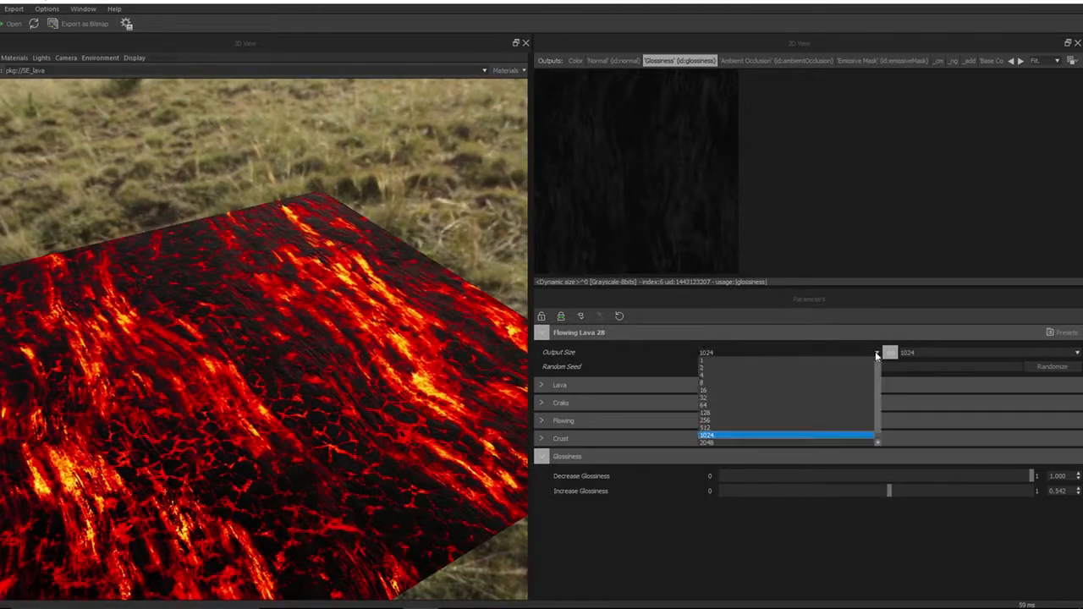
pyautogui.click(768, 439)
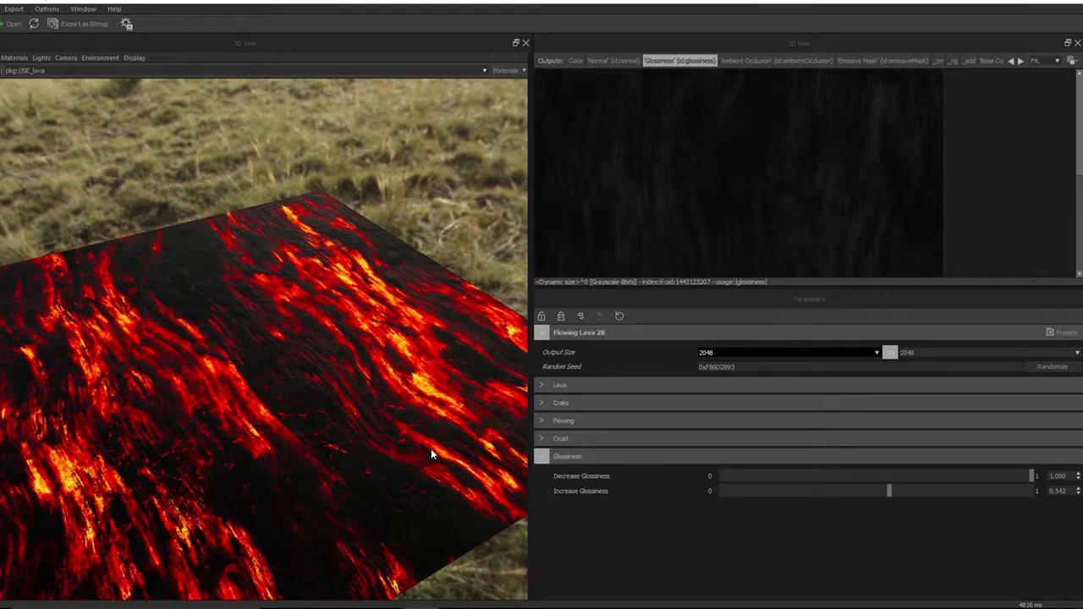
# Inspect the material in 3D and switch the 2D view to the Emissive Mask output, then Color
pyautogui.moveTo(431, 453); pyautogui.dragTo(307, 454)
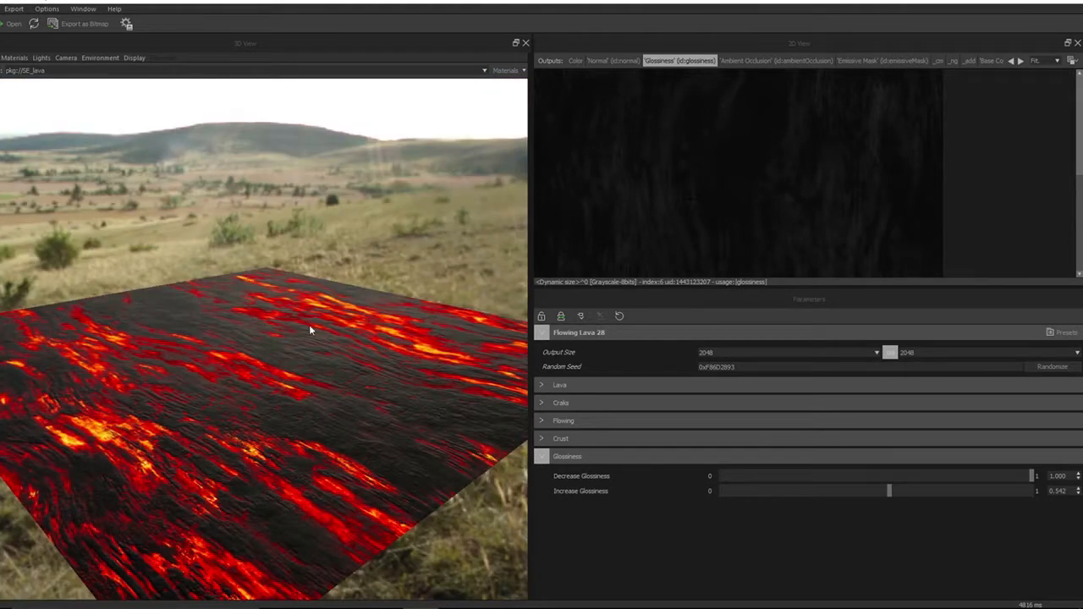
pyautogui.moveTo(309, 324); pyautogui.dragTo(296, 390)
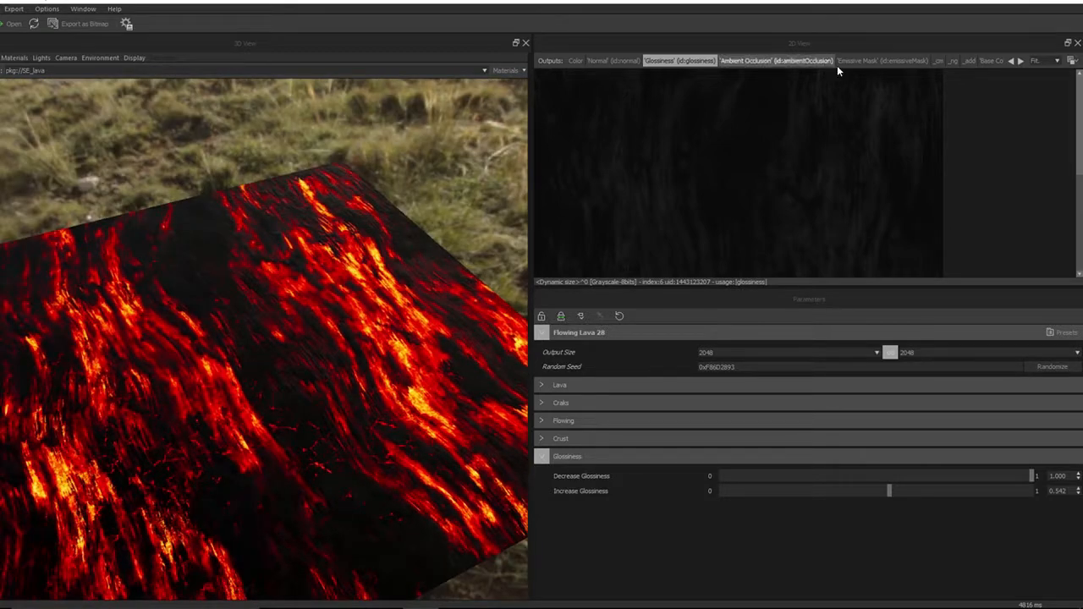
pyautogui.click(882, 61)
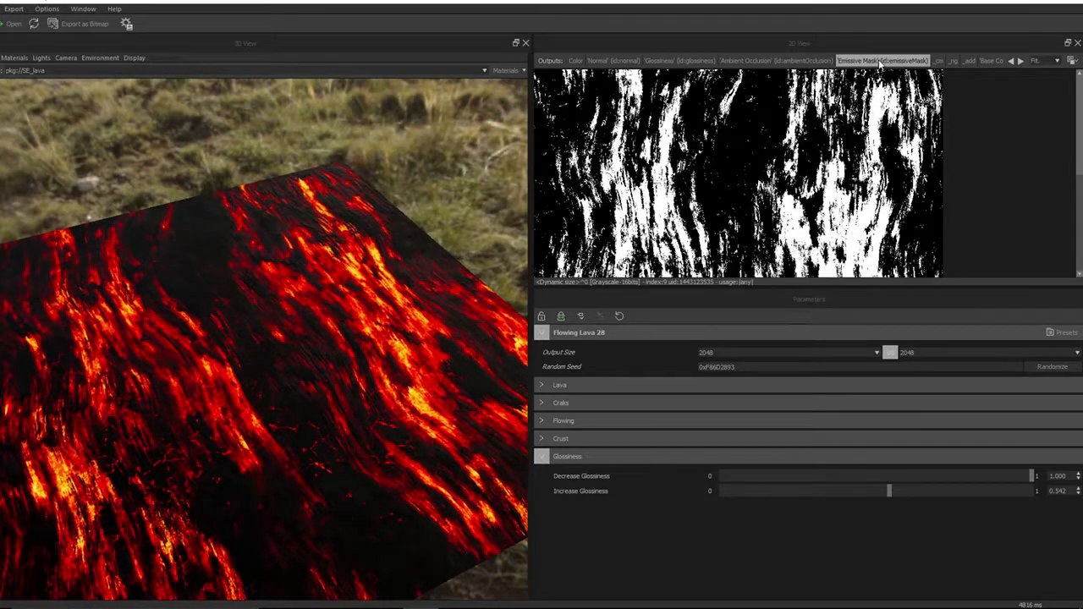
pyautogui.click(576, 61)
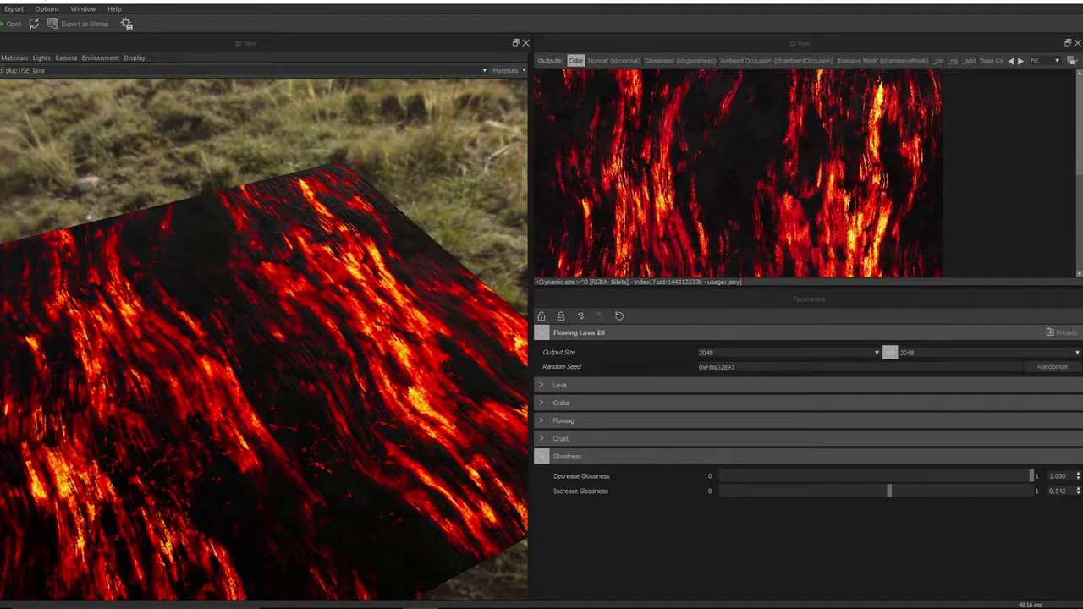
# Preview the Emissive Mask, _add, _ng and _cm outputs in the 2D view, then collapse the Glossiness group
pyautogui.moveTo(163, 372); pyautogui.dragTo(212, 335)
pyautogui.click(856, 61)
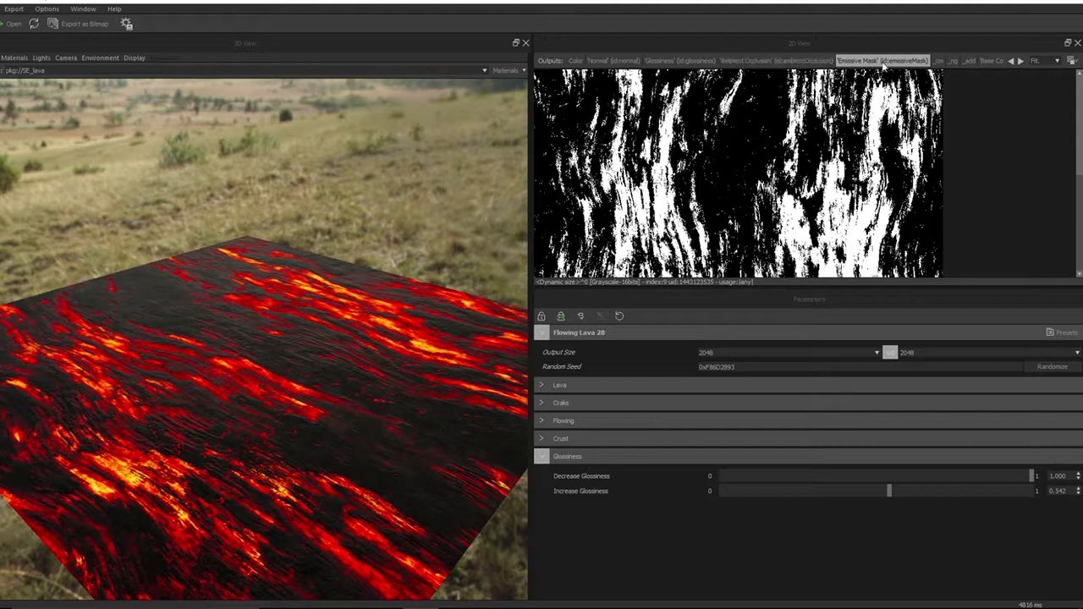
pyautogui.click(970, 61)
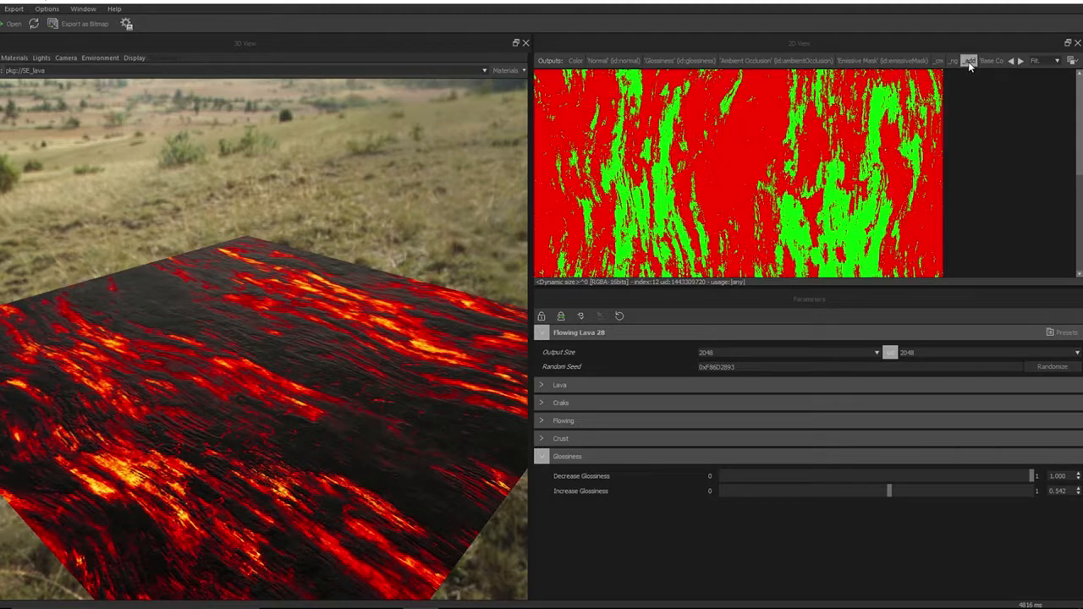
pyautogui.click(953, 61)
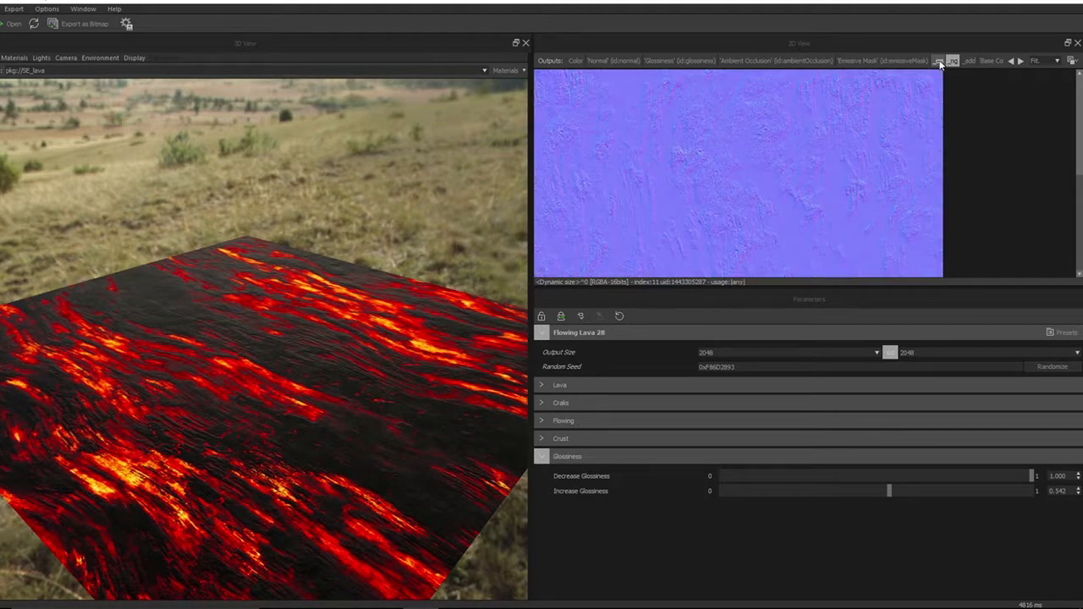
pyautogui.click(938, 61)
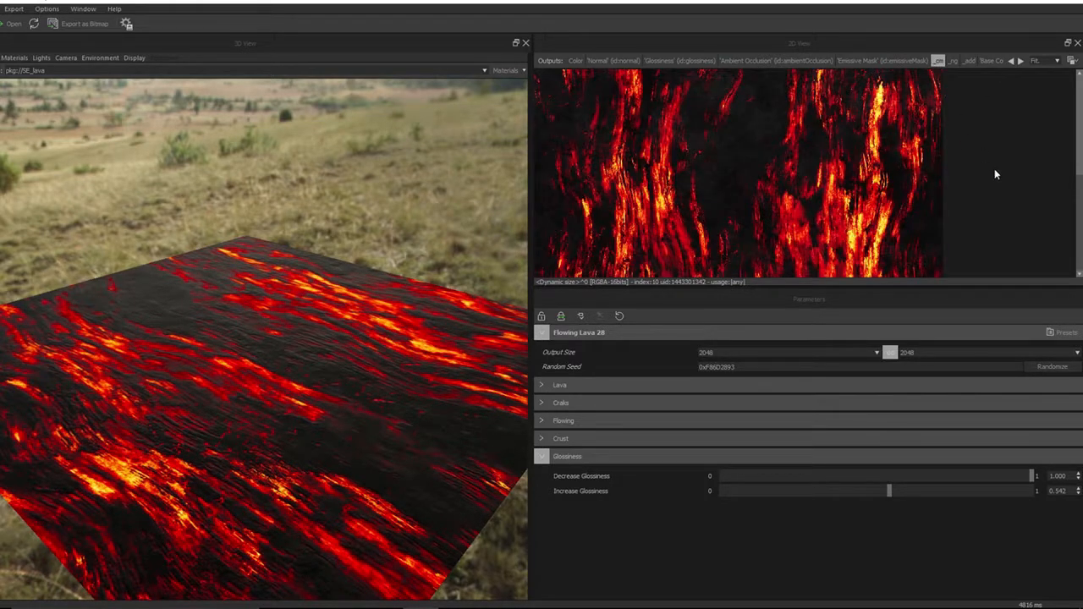
pyautogui.moveTo(373, 475); pyautogui.dragTo(498, 489)
pyautogui.click(545, 456)
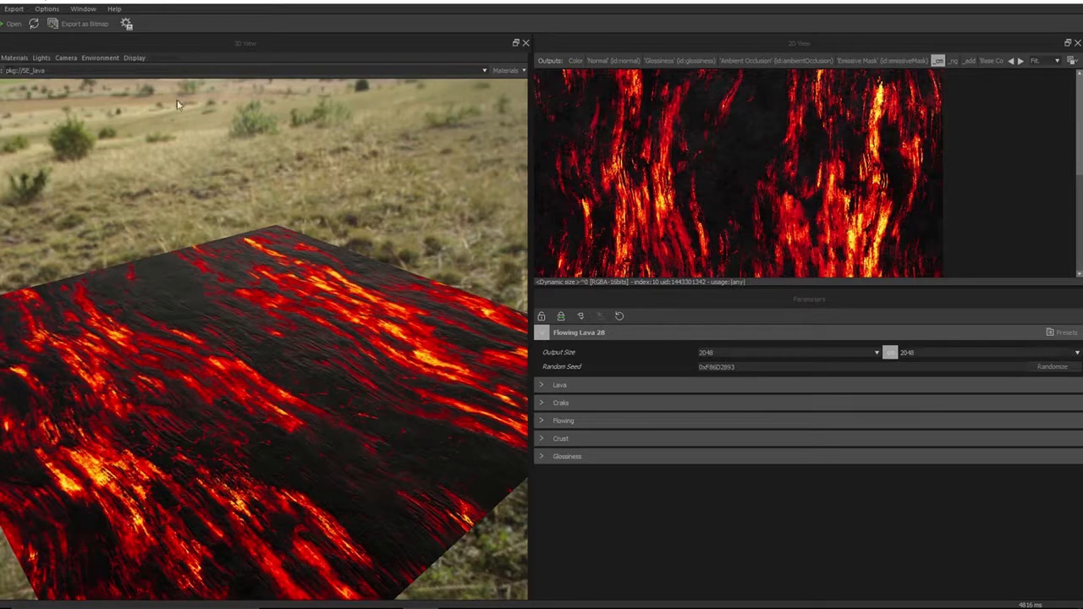
# Open the bitmap export dialog and select only the _cm, _ng and _add outputs for export
pyautogui.click(62, 28)
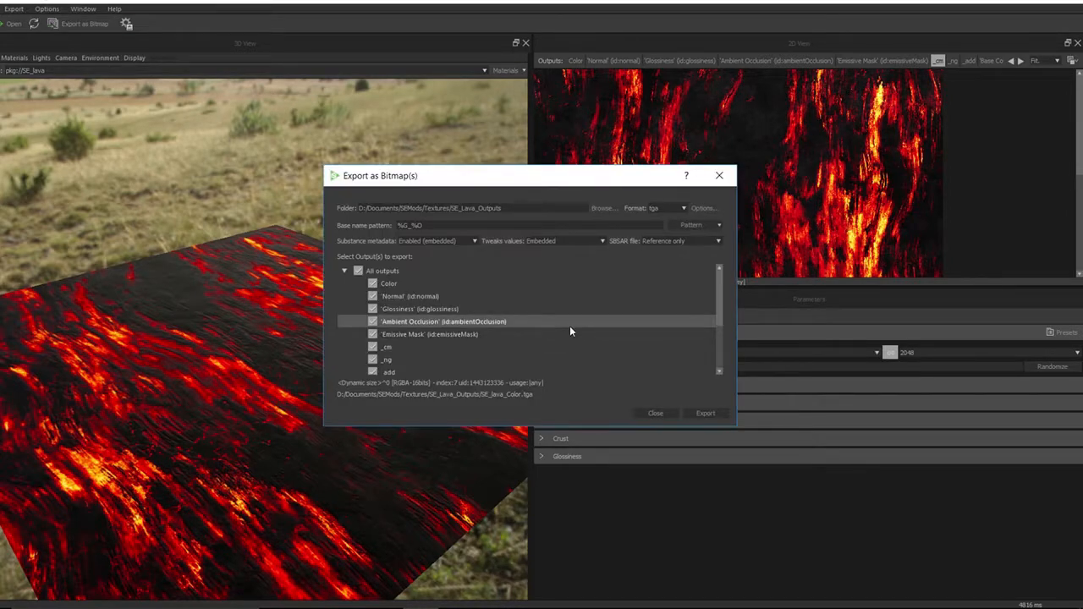
pyautogui.click(358, 270)
pyautogui.click(372, 347)
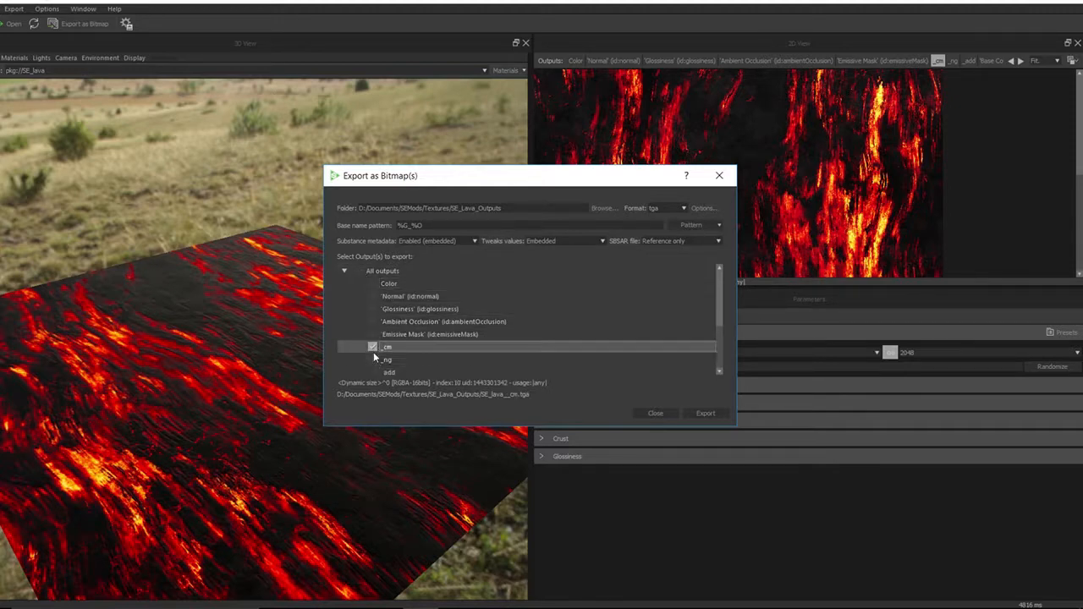
pyautogui.click(373, 360)
pyautogui.click(373, 371)
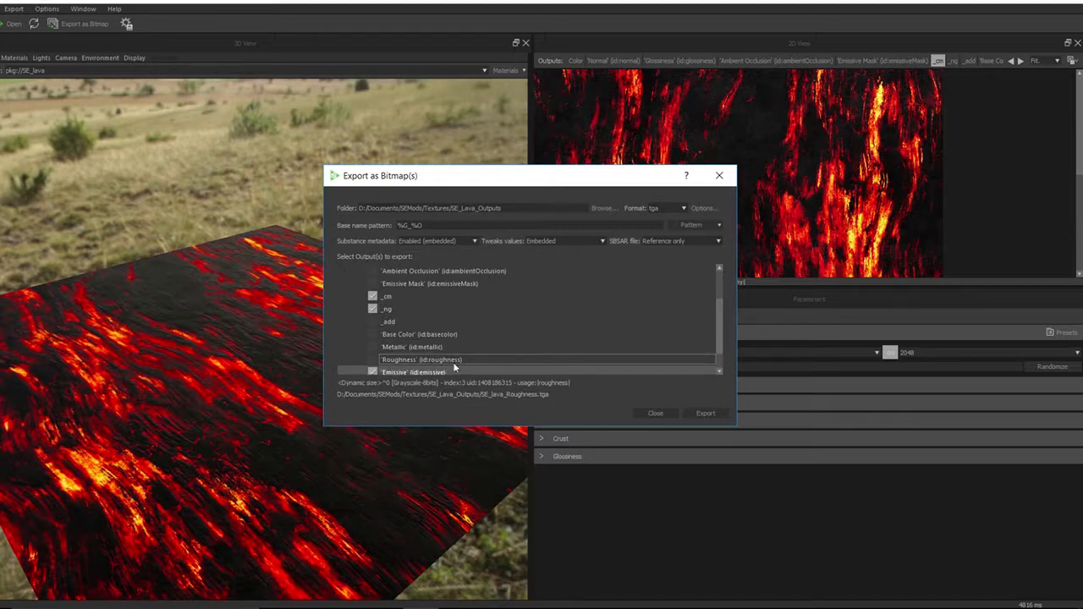
pyautogui.click(373, 371)
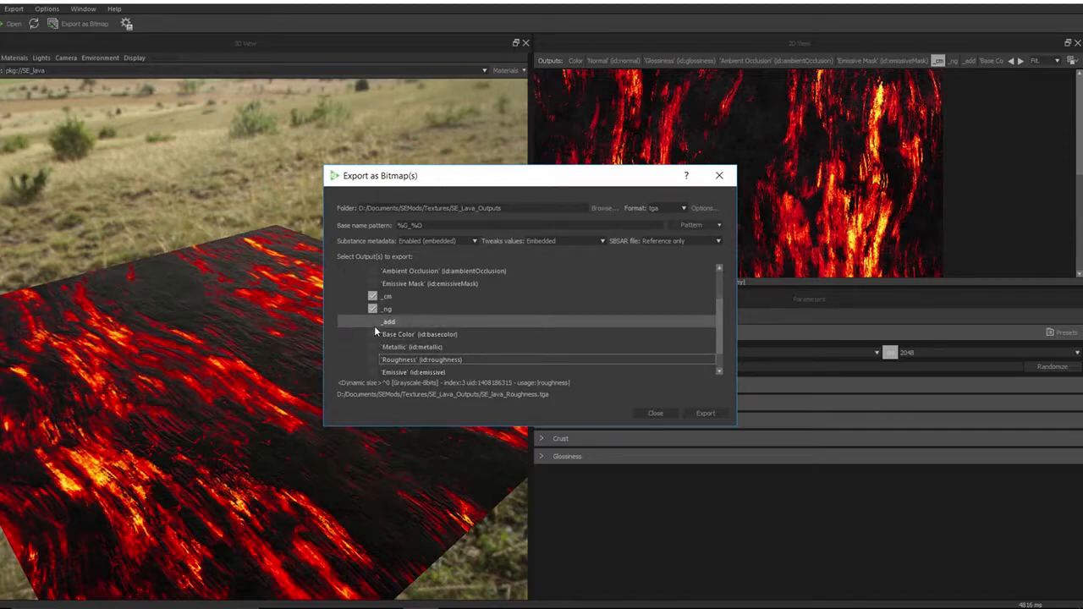
pyautogui.click(374, 323)
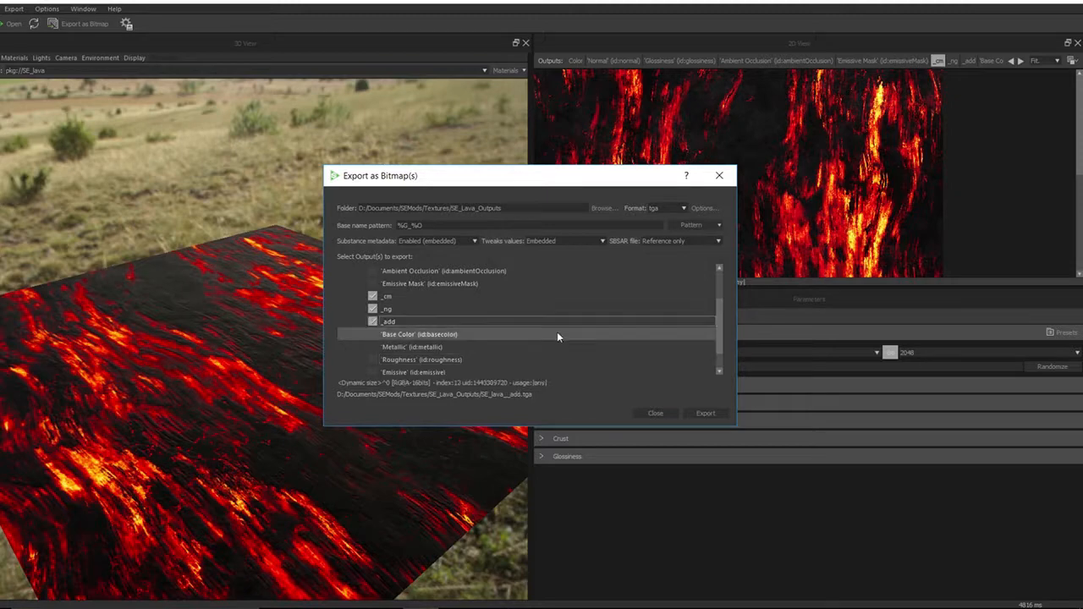
pyautogui.moveTo(720, 326); pyautogui.dragTo(734, 292)
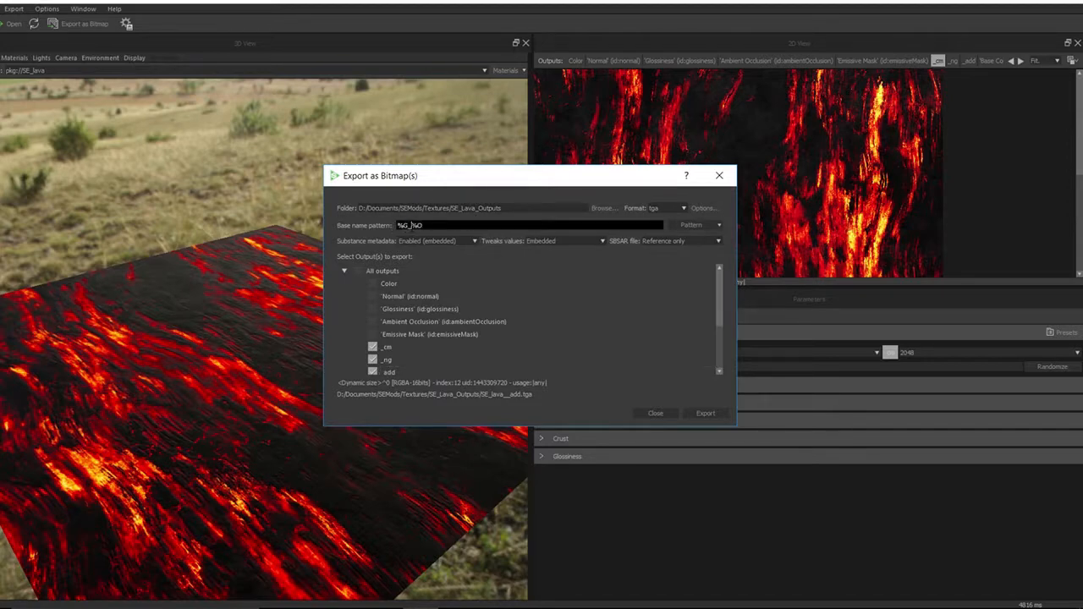
# Set the export base name pattern to Lava03%O
pyautogui.moveTo(412, 226); pyautogui.dragTo(398, 227)
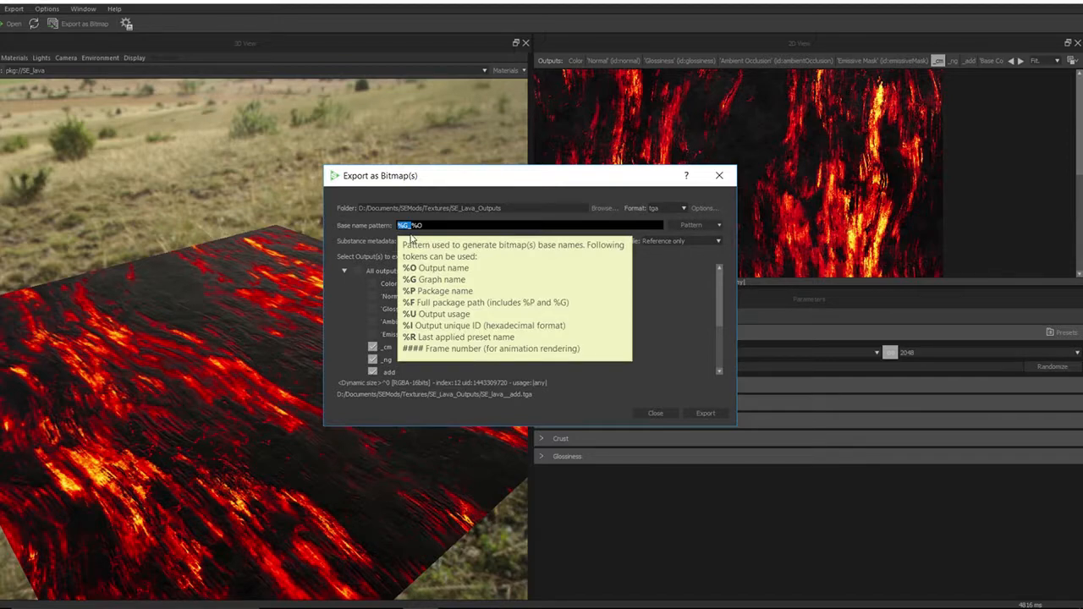
pyautogui.click(412, 225)
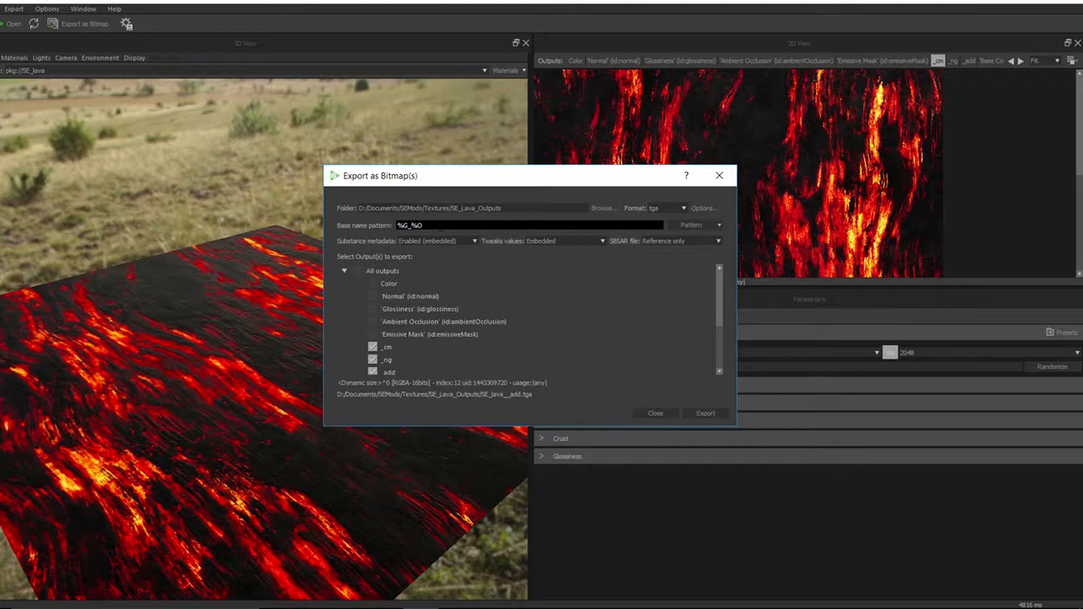
pyautogui.press('BackSpace')
pyautogui.click(392, 374)
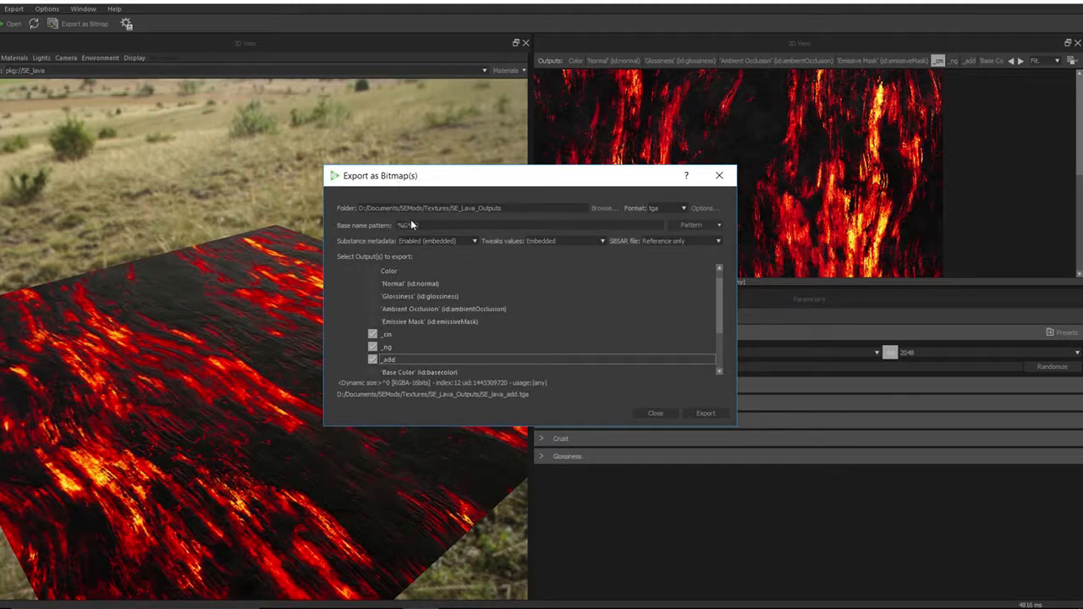
pyautogui.moveTo(408, 225); pyautogui.dragTo(372, 226)
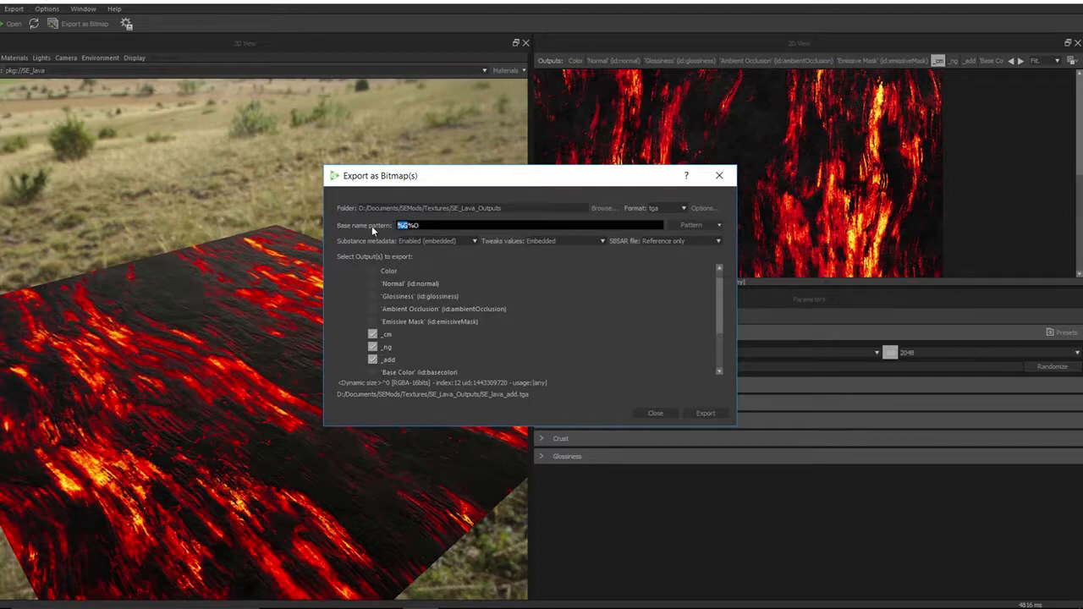
pyautogui.write('Lava')
pyautogui.write('02')
# Set the export file format to tif
pyautogui.click(411, 362)
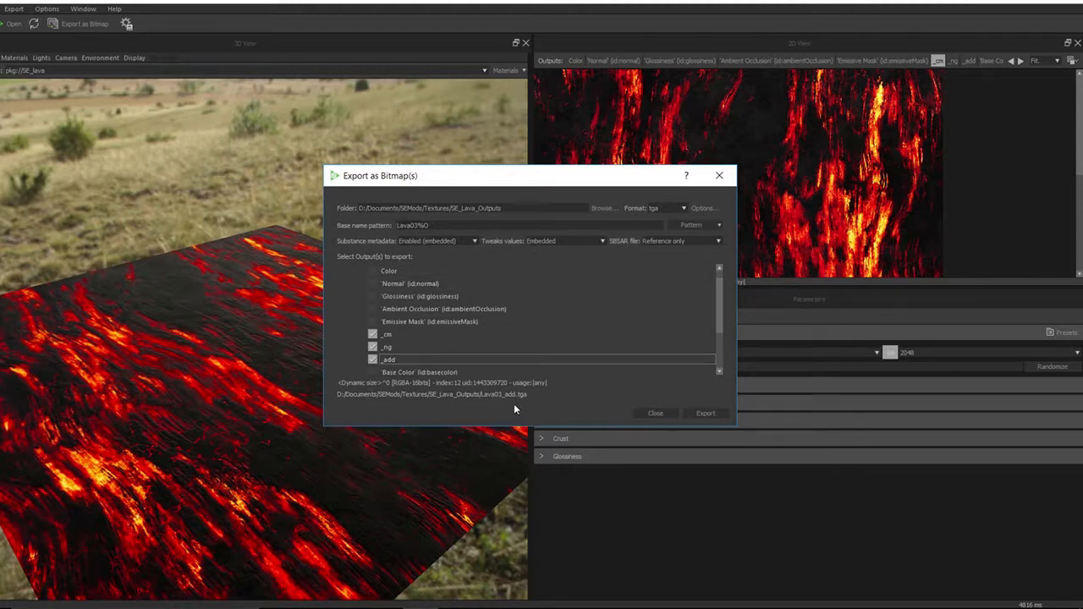
pyautogui.click(414, 348)
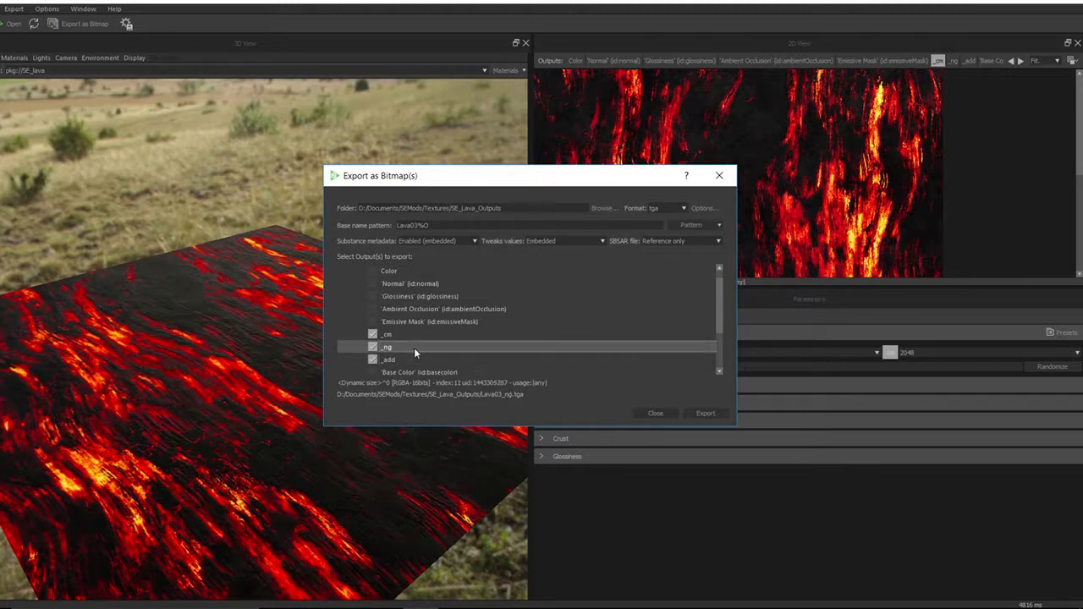
pyautogui.click(402, 335)
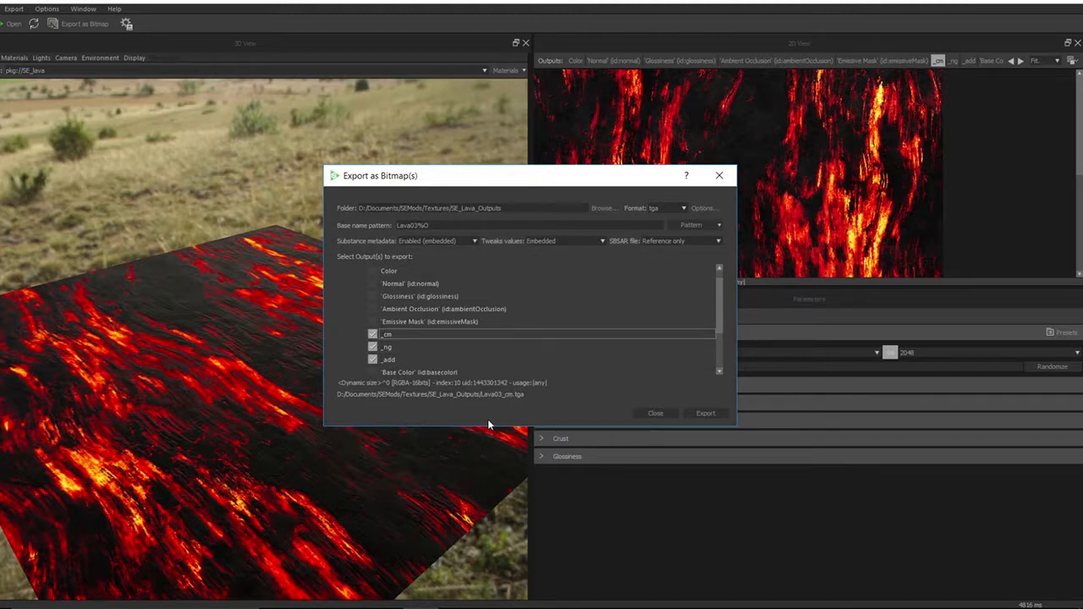
pyautogui.click(684, 208)
pyautogui.scroll(-2, 666, 276)
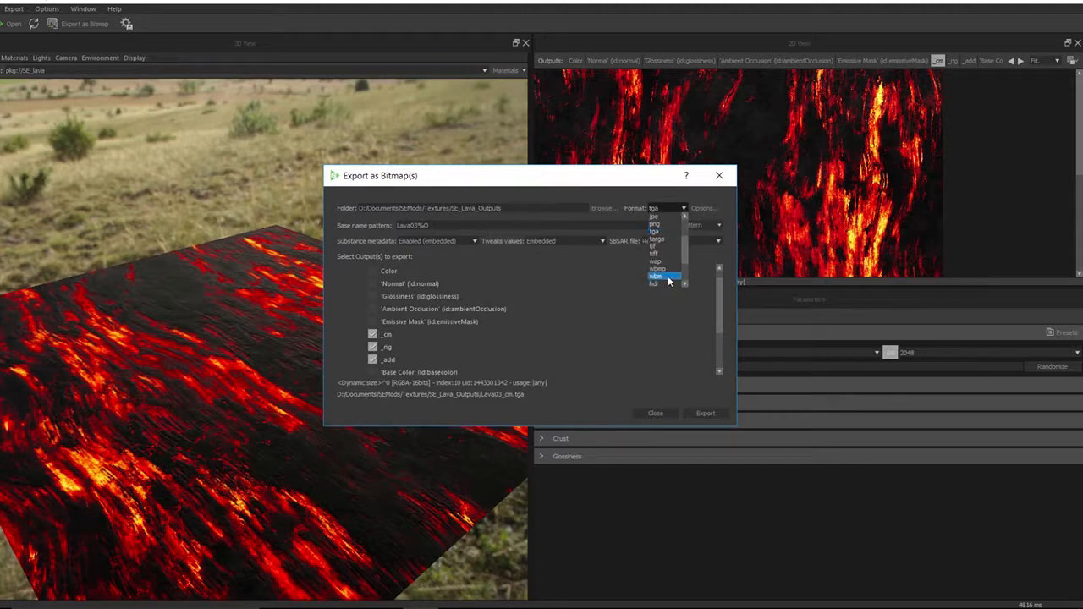
pyautogui.click(660, 254)
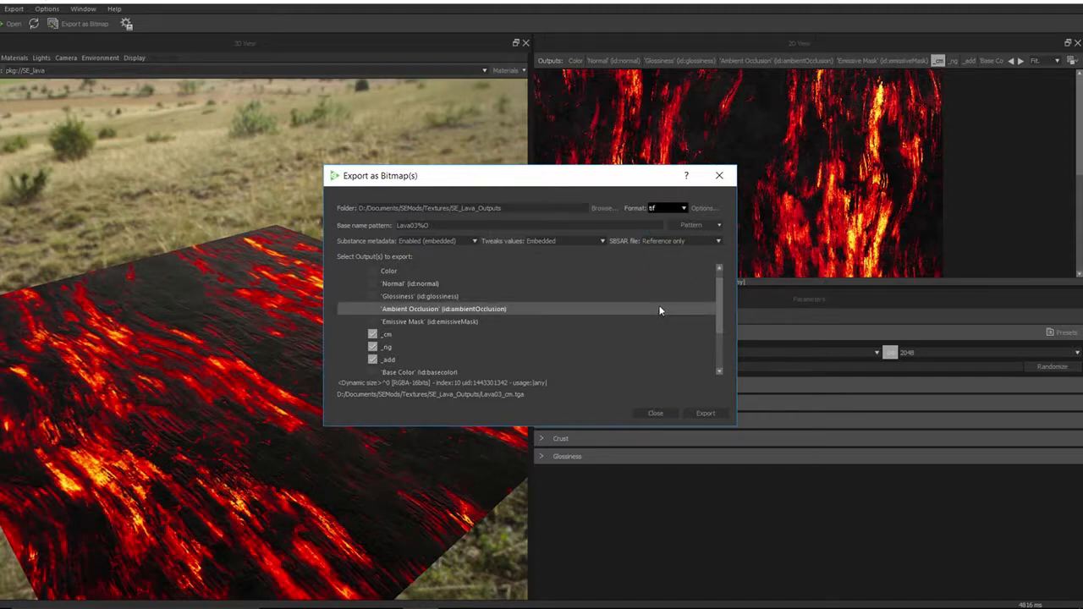
pyautogui.click(685, 208)
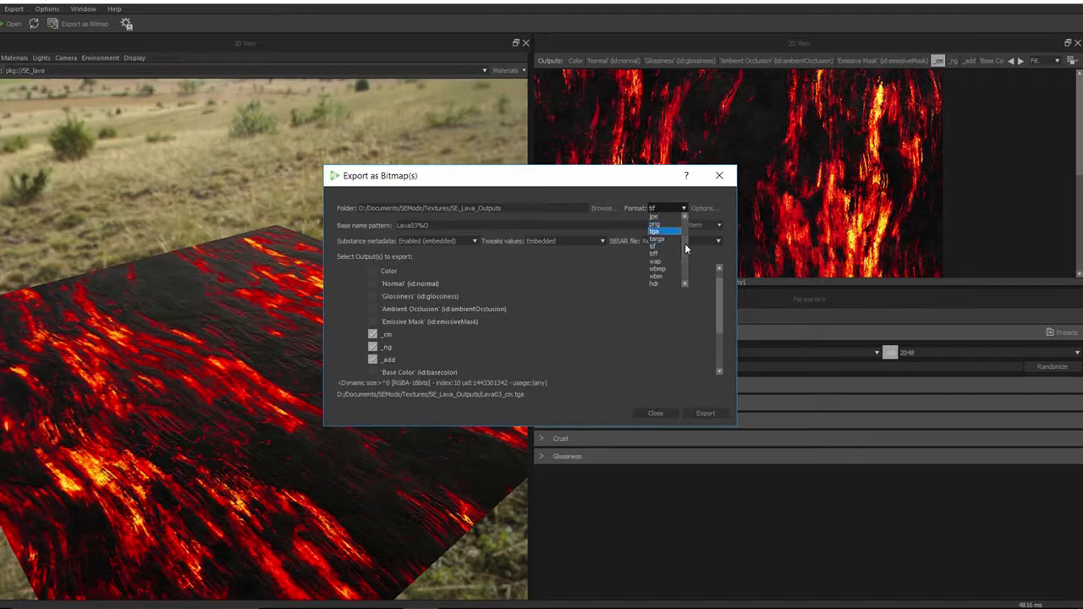
pyautogui.moveTo(685, 238); pyautogui.dragTo(685, 213)
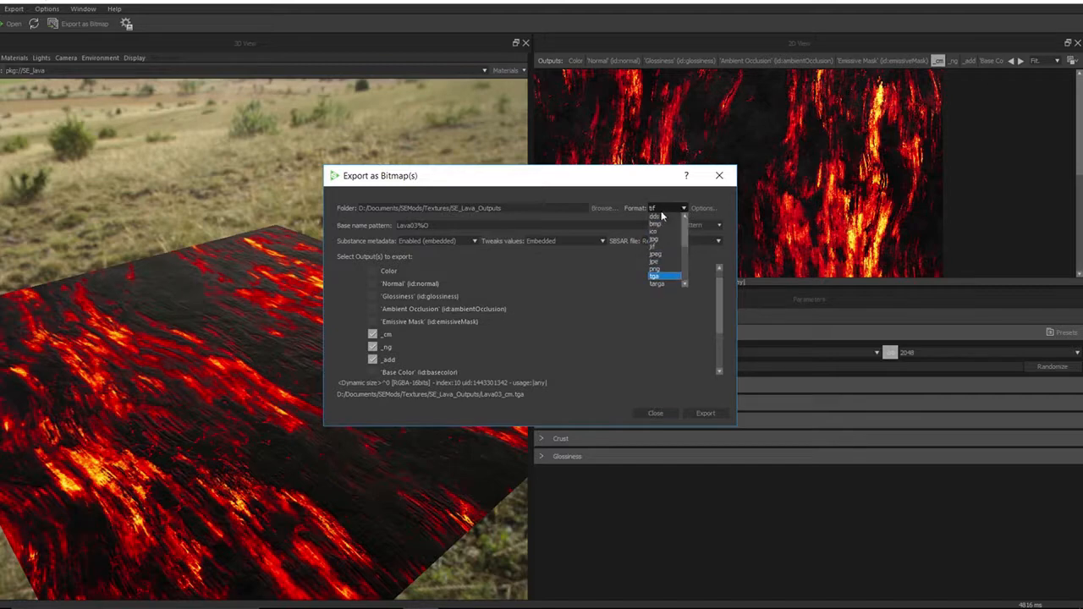
pyautogui.click(656, 218)
pyautogui.click(683, 209)
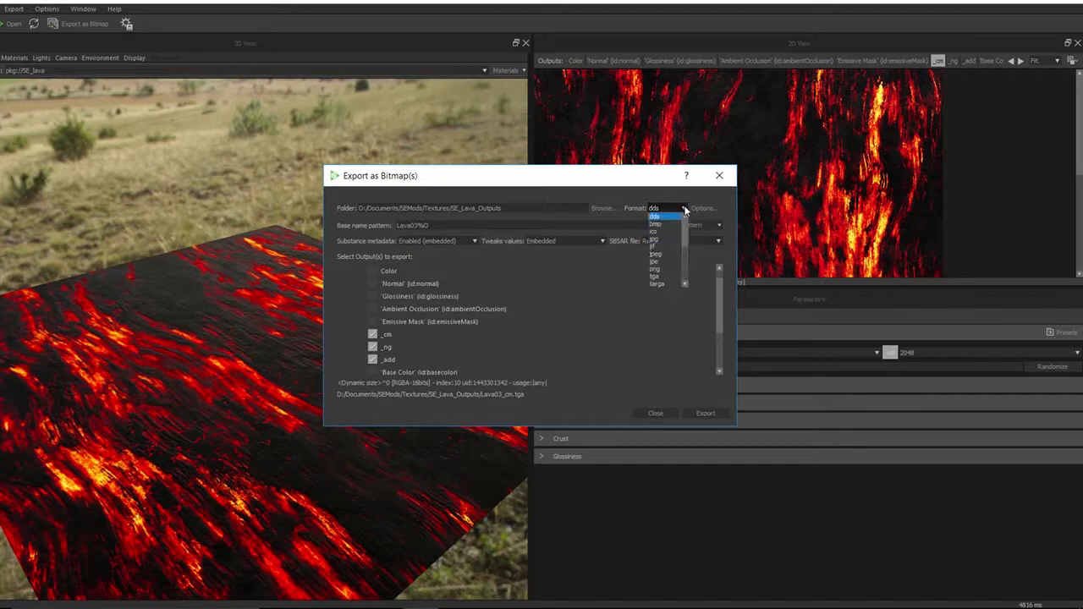
pyautogui.moveTo(686, 220); pyautogui.dragTo(684, 245)
pyautogui.click(659, 253)
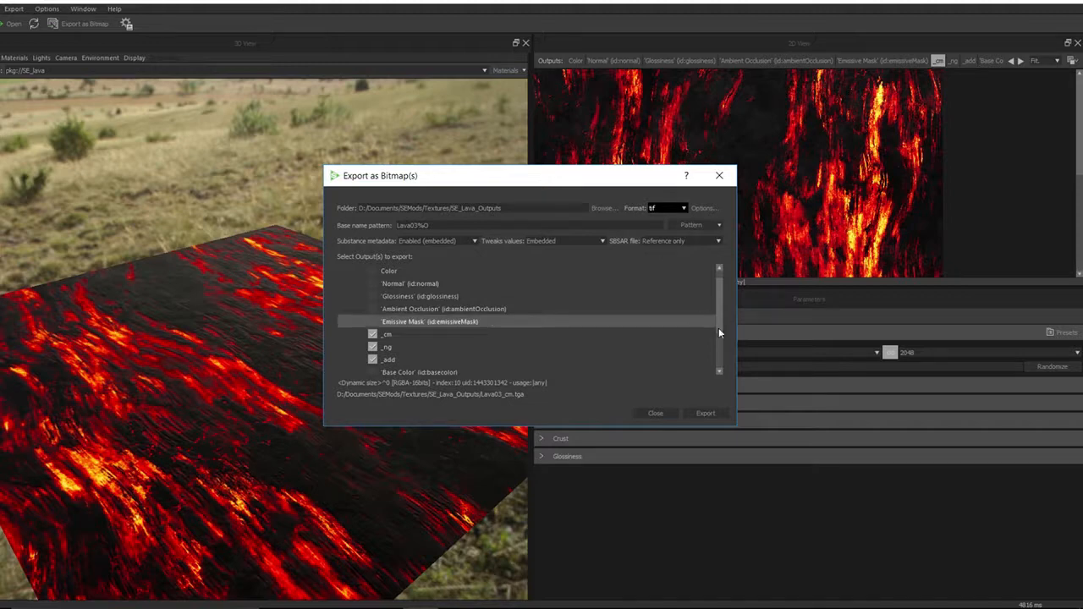
# Export the selected outputs and close the export dialog
pyautogui.click(703, 413)
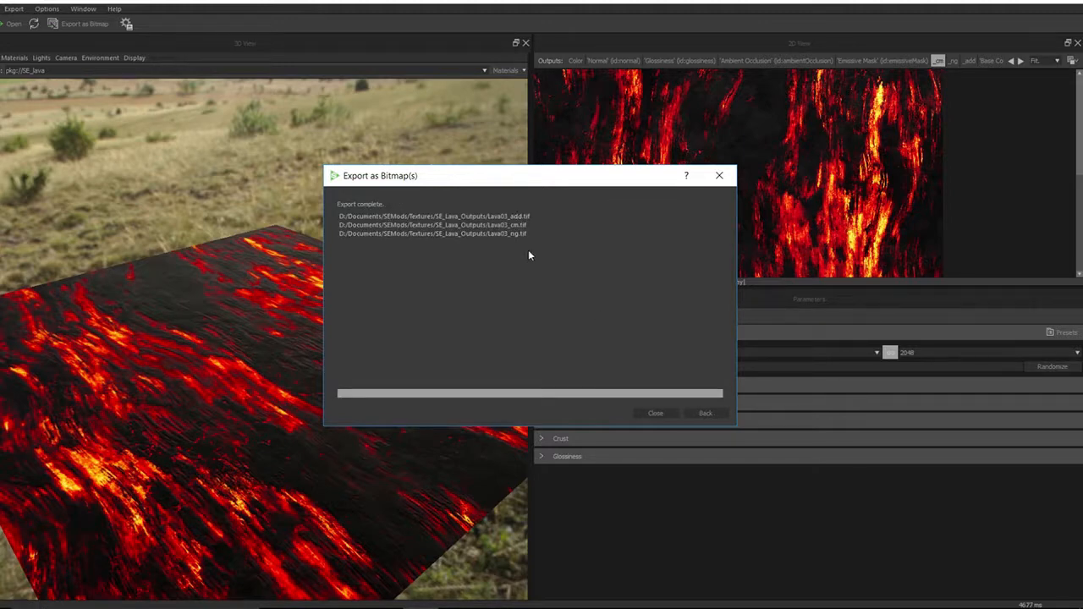
pyautogui.click(655, 413)
# Open File Explorer and browse to the SE_Lava_Outputs folder under Documents, SEMods, Textures
pyautogui.click(312, 596)
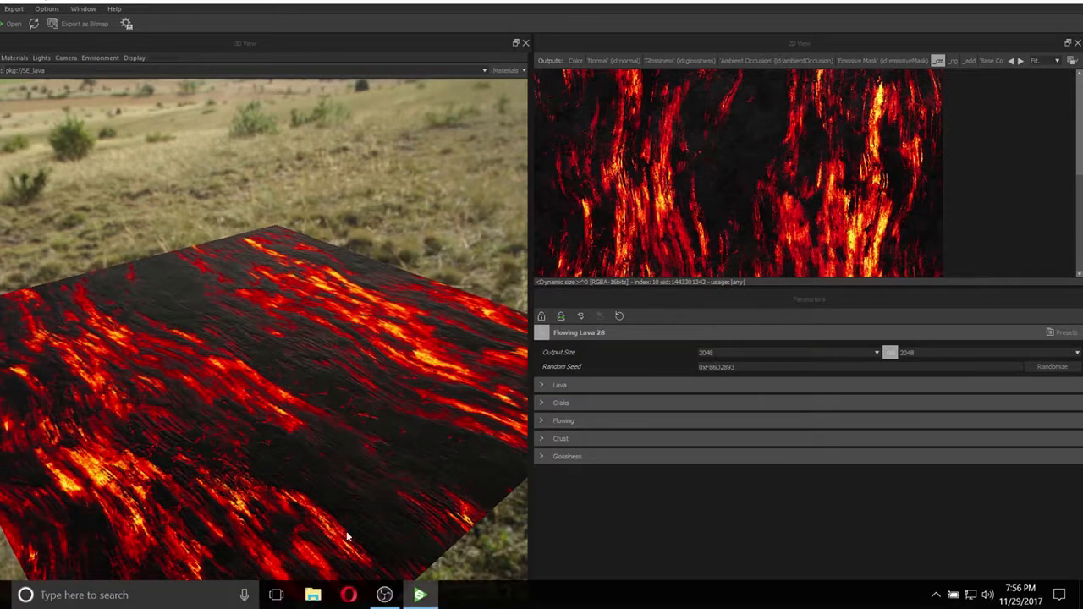
pyautogui.click(423, 360)
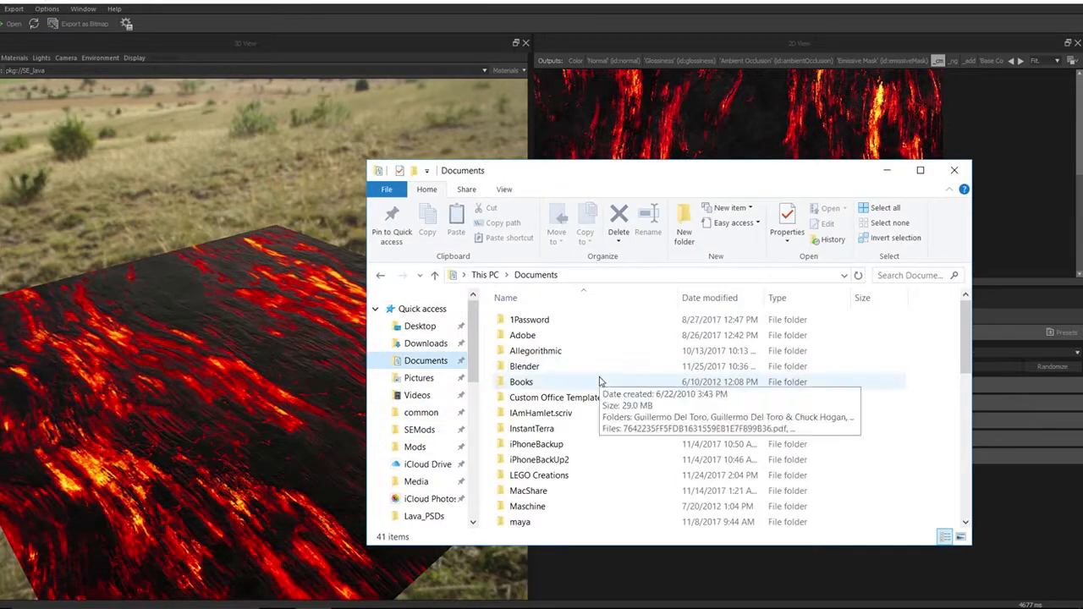
pyautogui.scroll(-5, 601, 381)
pyautogui.scroll(-2, 602, 383)
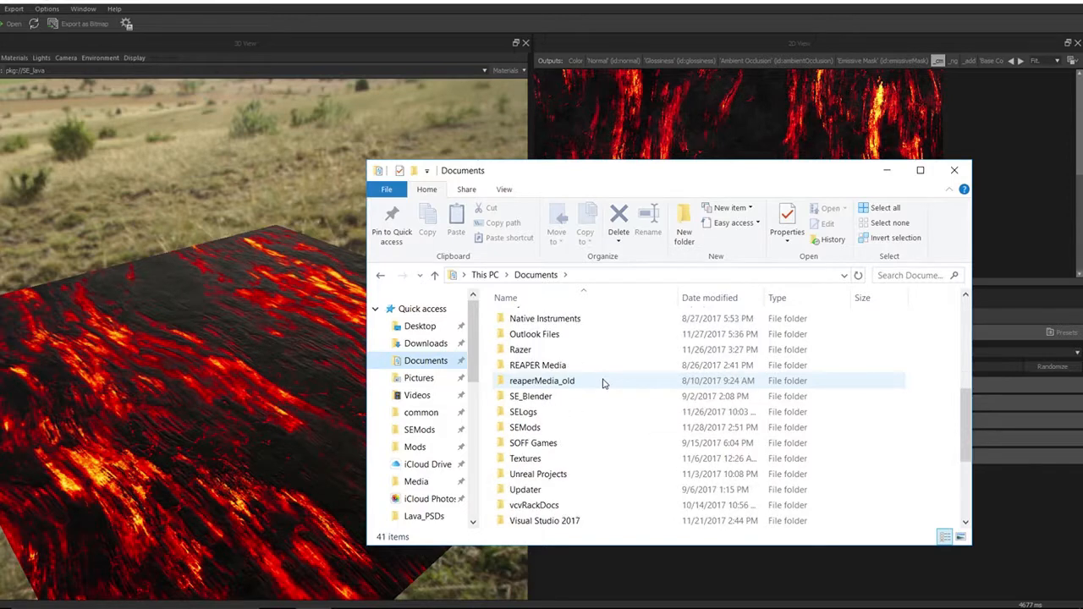
pyautogui.doubleClick(508, 432)
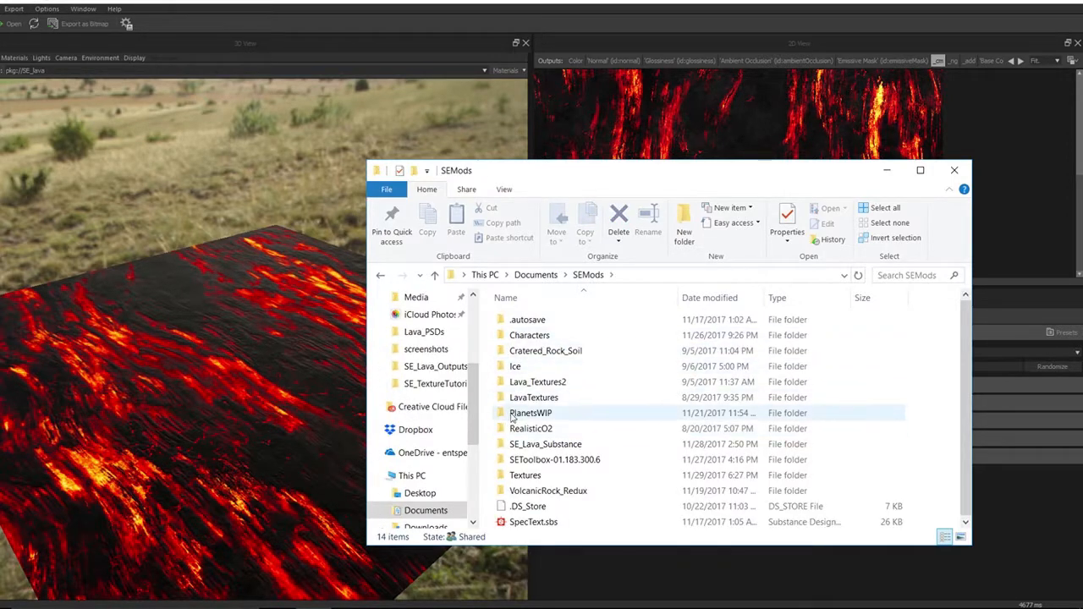
pyautogui.doubleClick(503, 480)
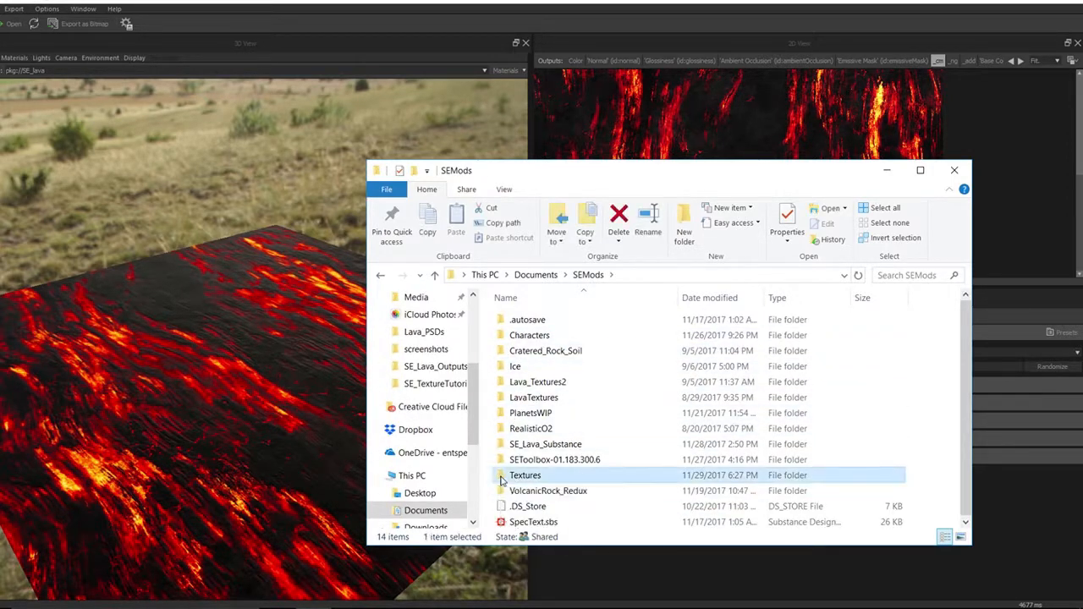
pyautogui.doubleClick(533, 336)
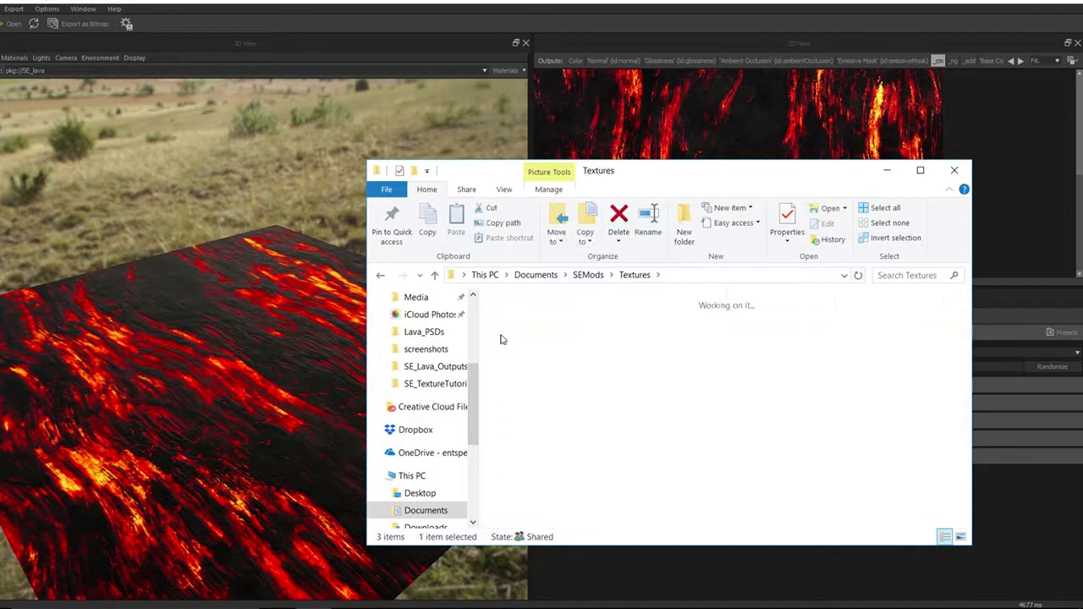
pyautogui.scroll(-3, 833, 383)
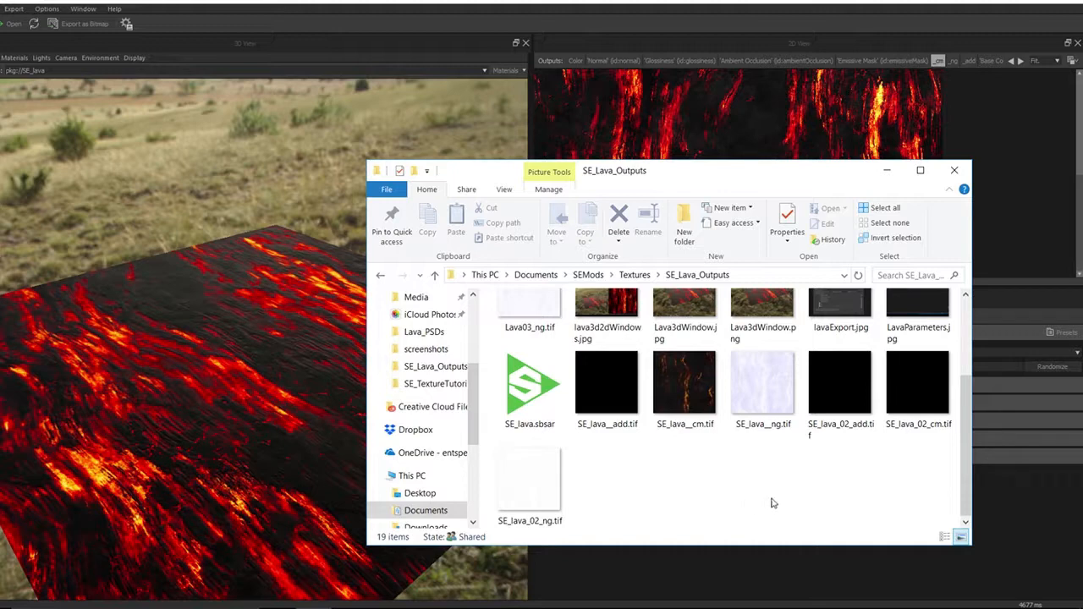
pyautogui.scroll(3, 771, 503)
# Select the Lava03_add, Lava03_cm and Lava03_ng tif files and open them with Adobe Photoshop CC 2017
pyautogui.click(855, 352)
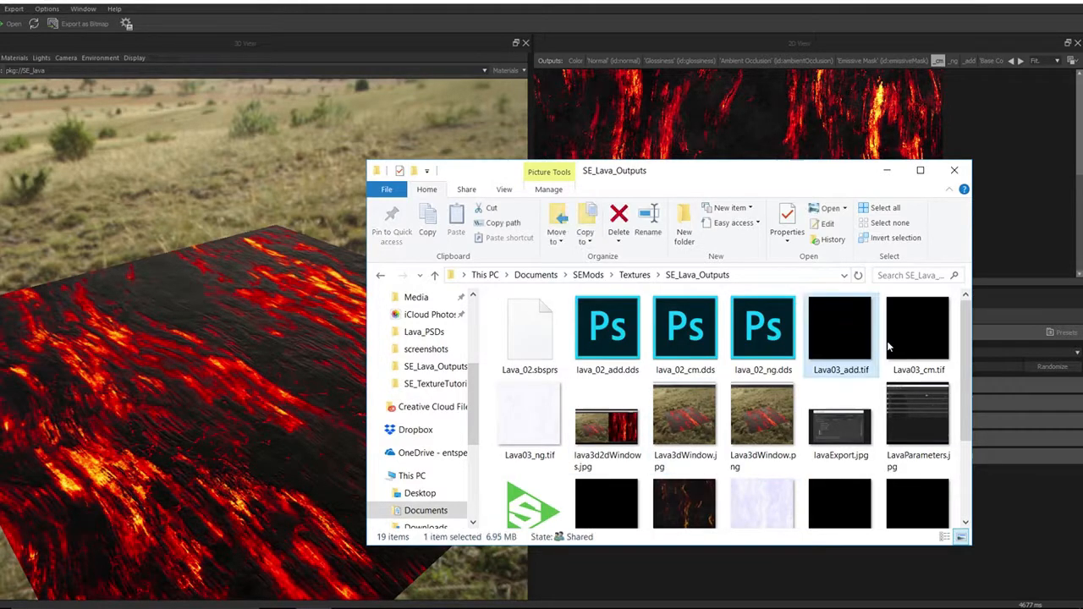
pyautogui.click(912, 342)
pyautogui.click(530, 416)
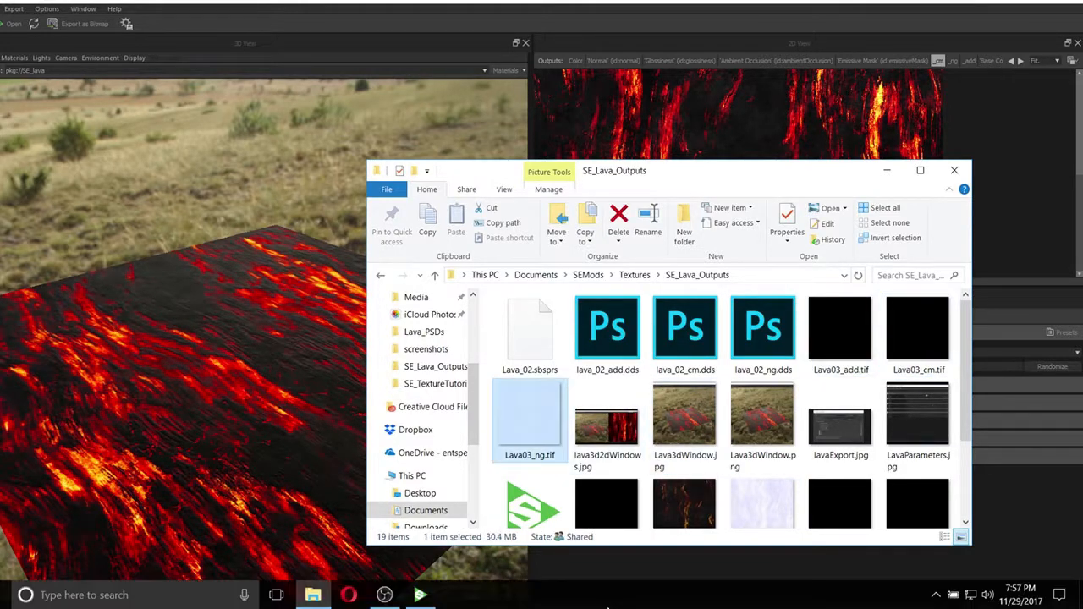
pyautogui.rightClick(848, 339)
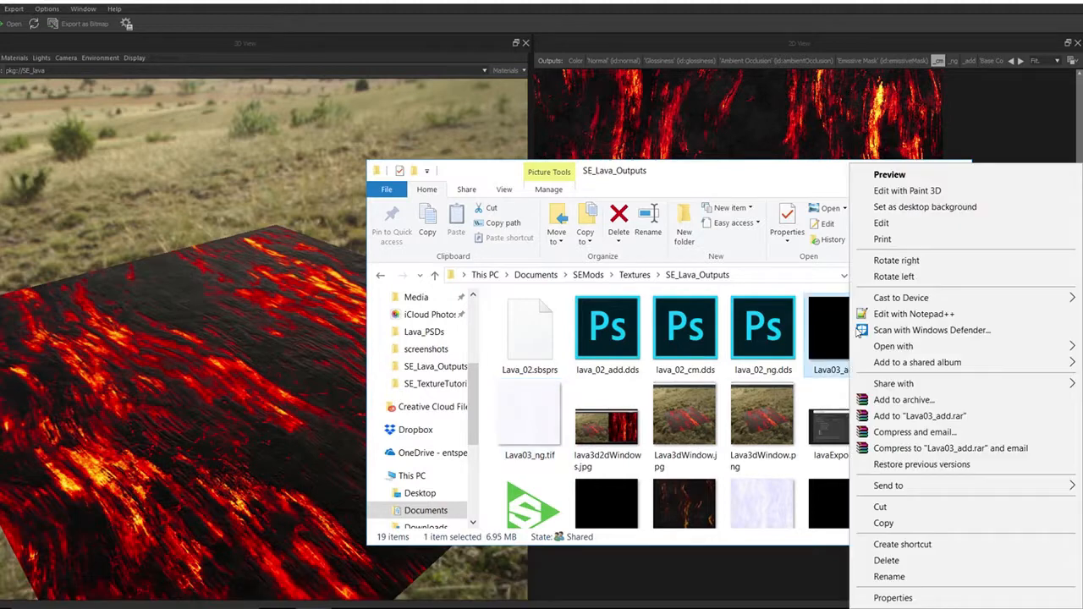
pyautogui.moveTo(884, 346)
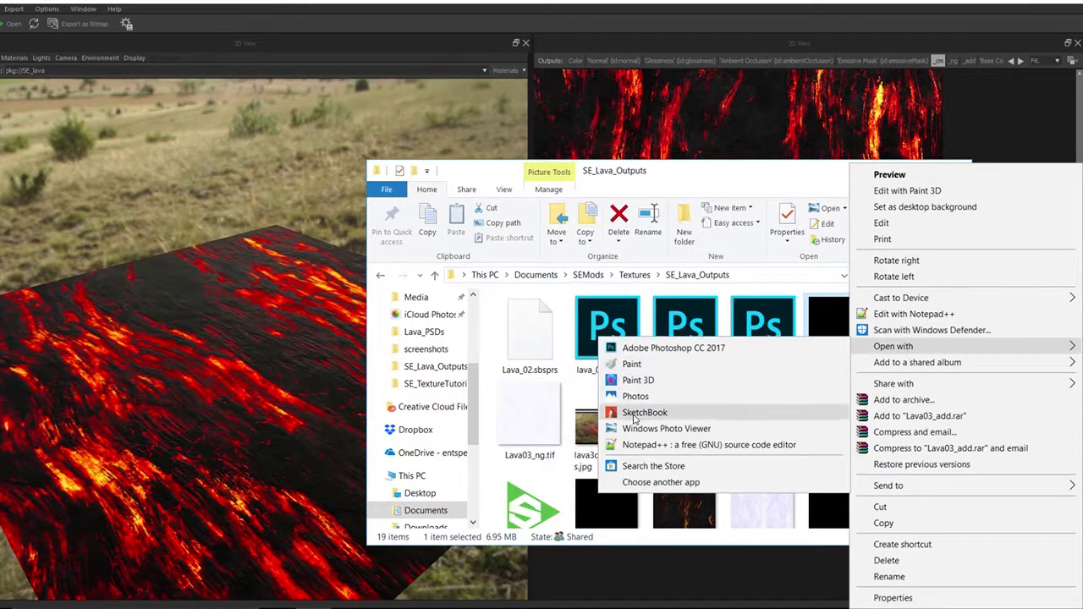
pyautogui.click(673, 348)
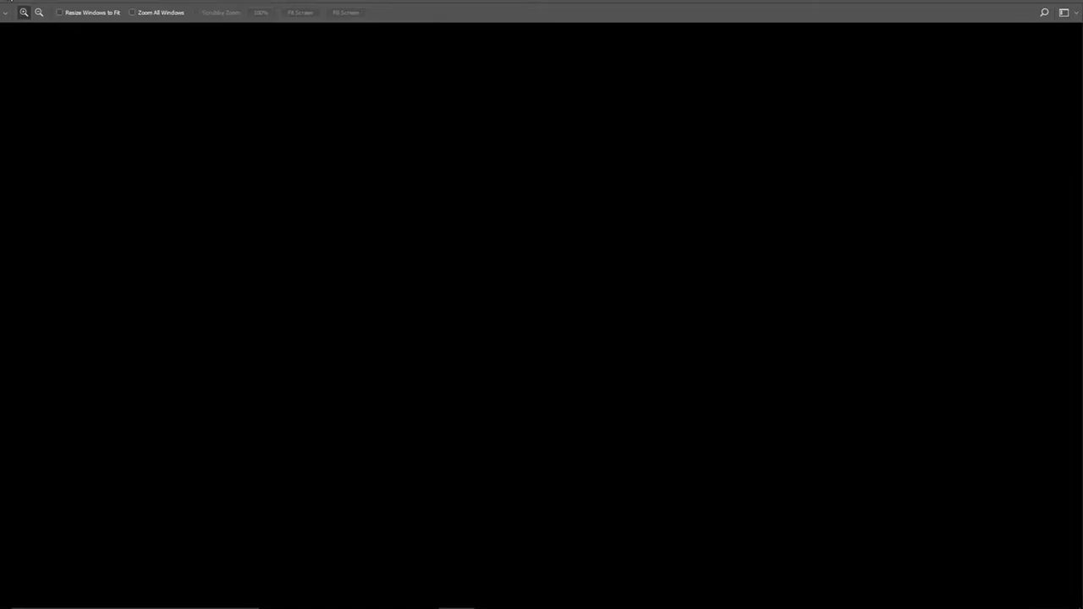
# Inspect the Lava03_ng image's Alpha 1 channel, then return to its RGB composite
pyautogui.click(4, 2)
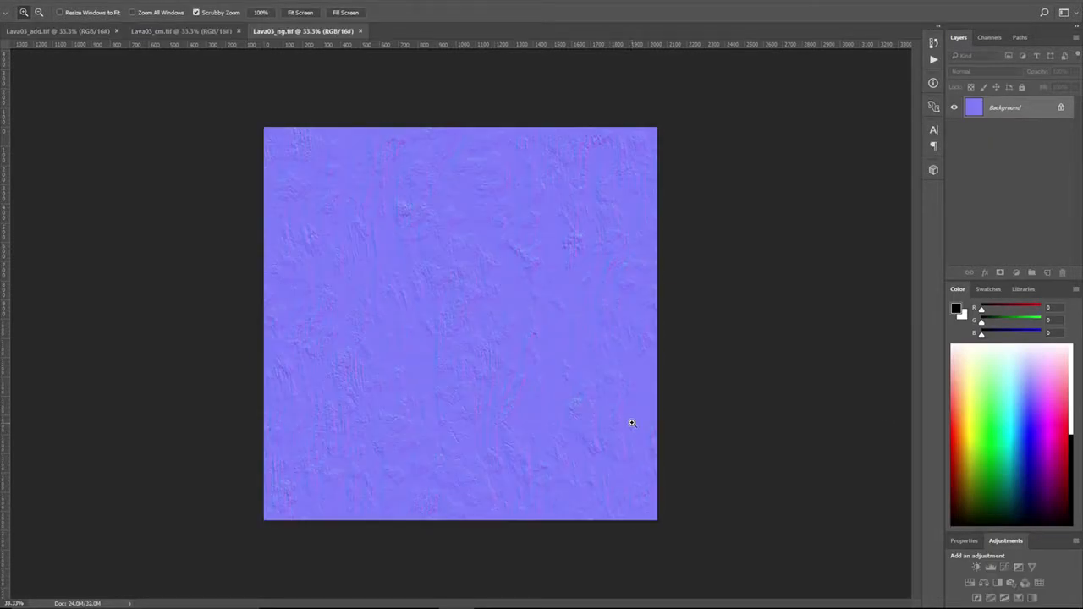
pyautogui.click(997, 38)
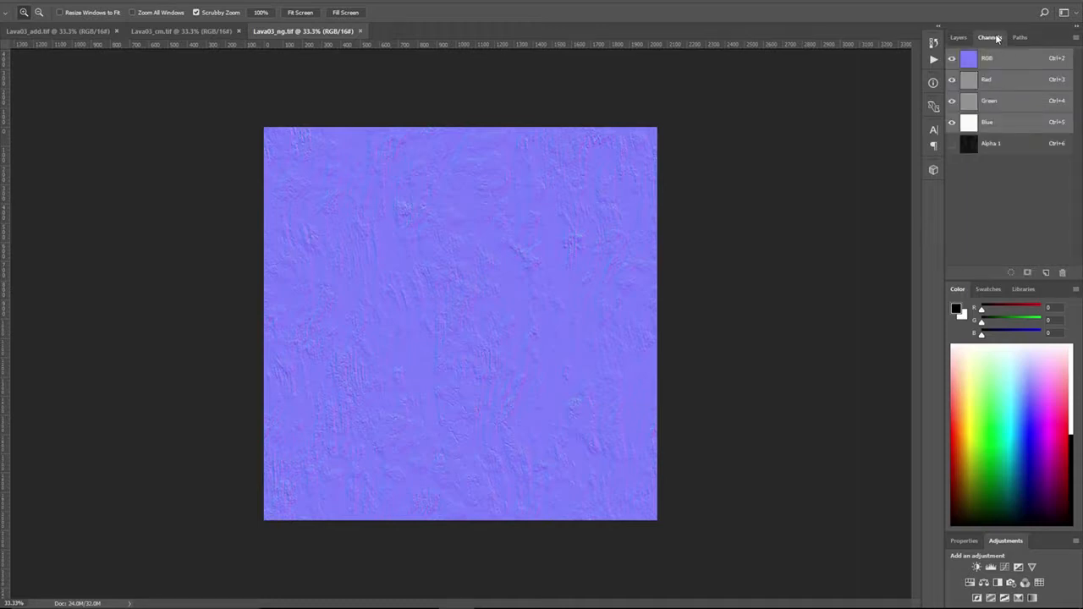
pyautogui.click(1002, 146)
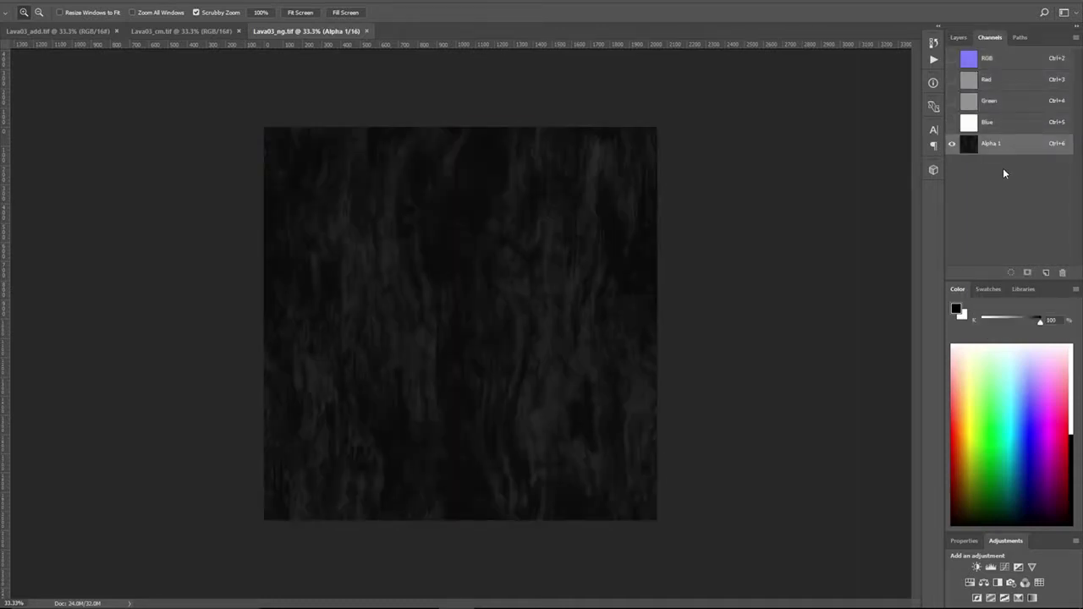
pyautogui.click(1009, 59)
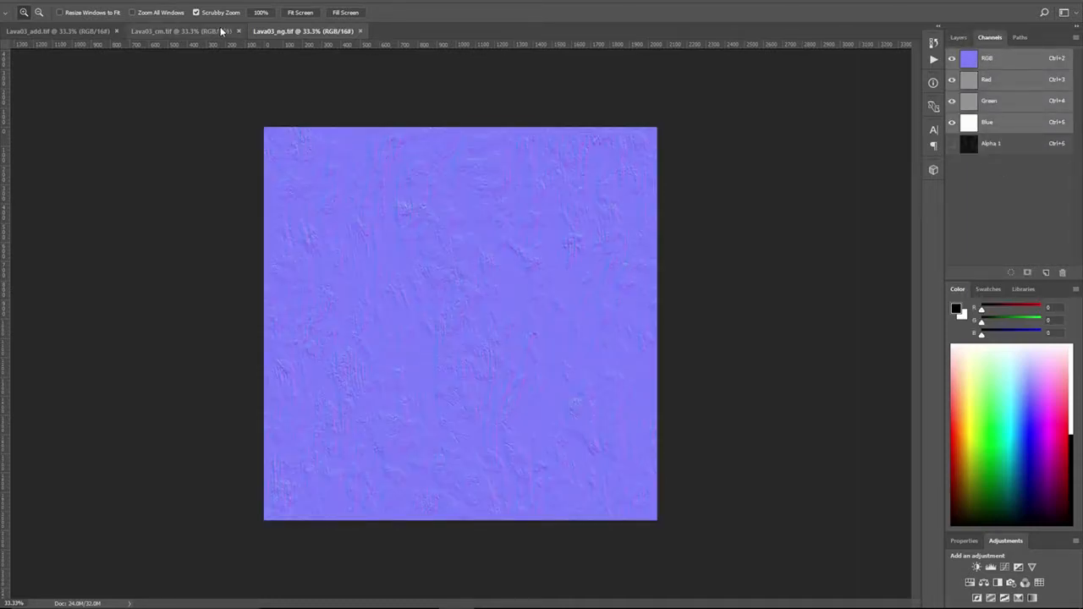
# Examine the Lava03_cm and Lava03_add images, checking the add map's Blue channel, then return to Substance Player
pyautogui.click(150, 31)
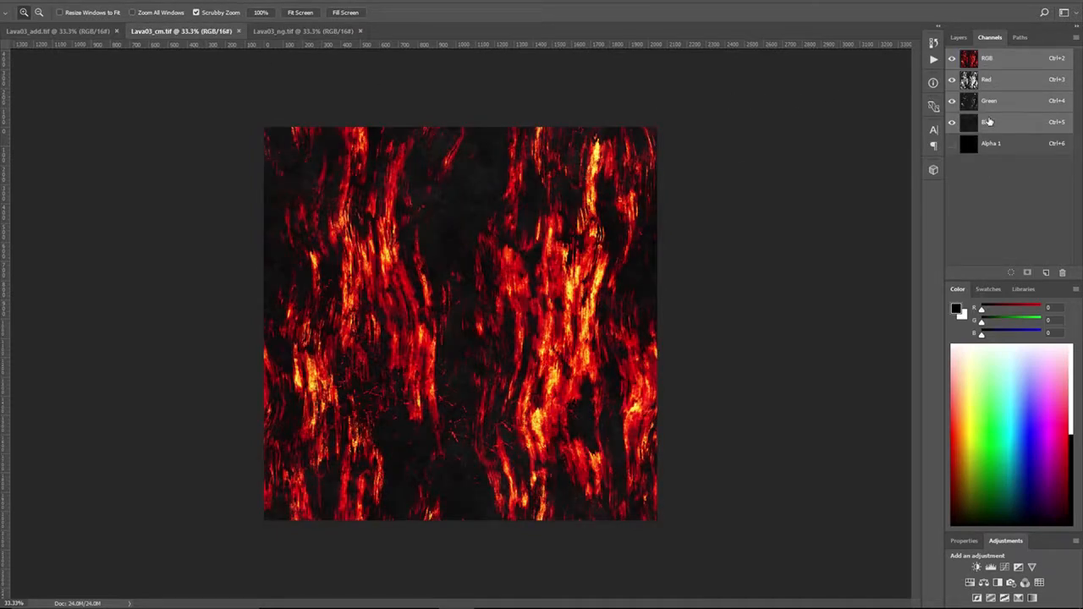
pyautogui.click(55, 32)
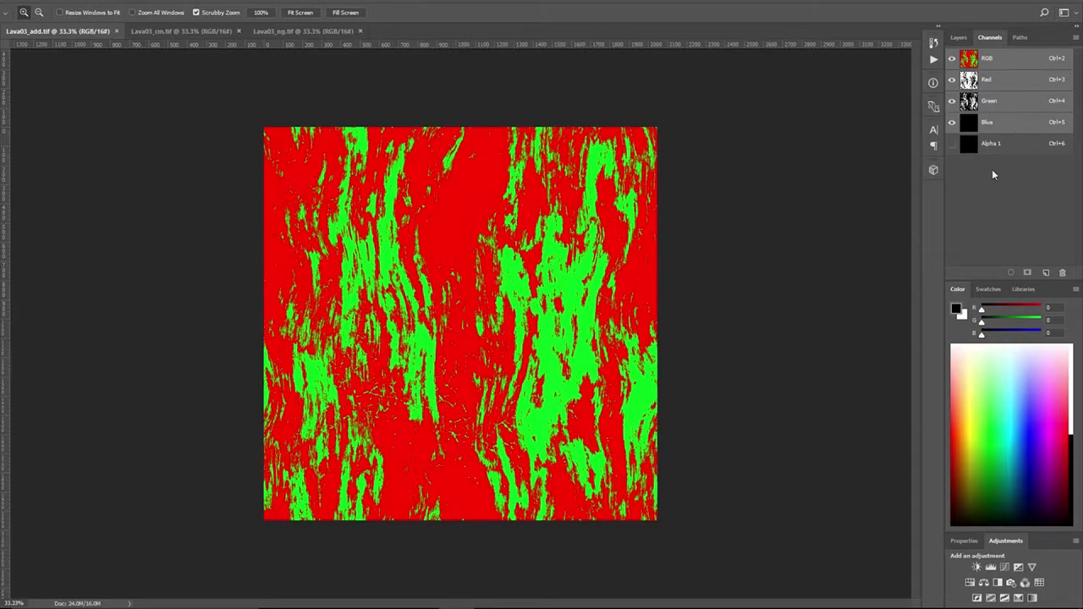
pyautogui.click(998, 123)
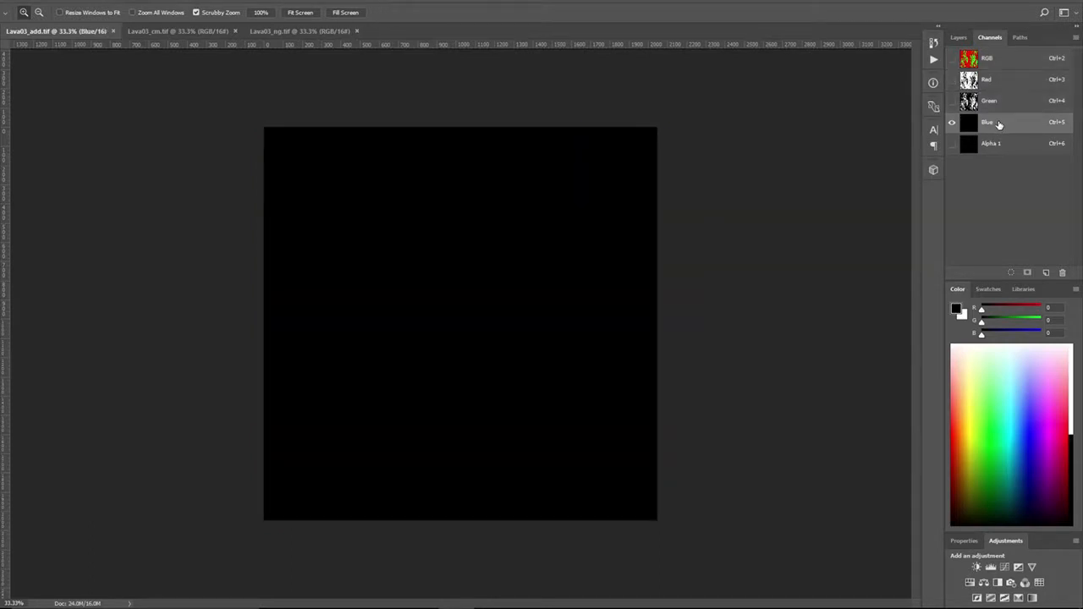
pyautogui.click(999, 66)
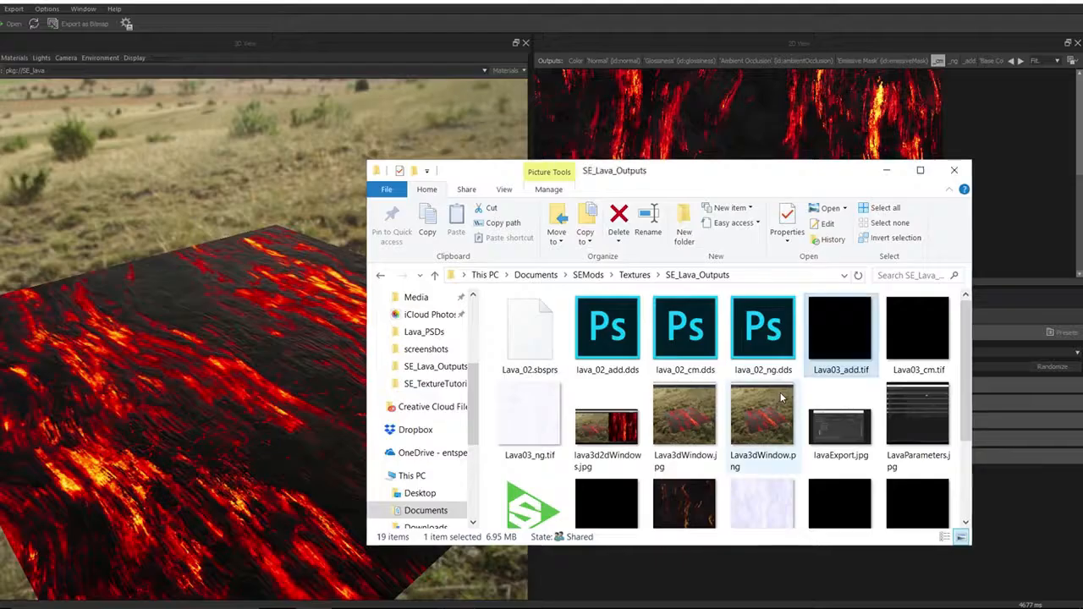
pyautogui.click(954, 170)
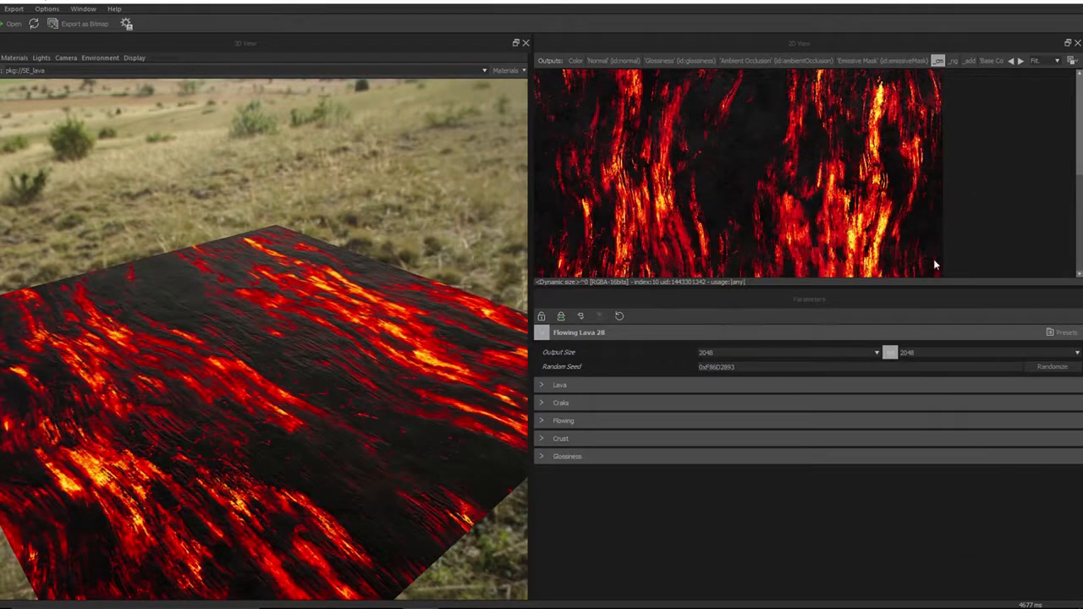